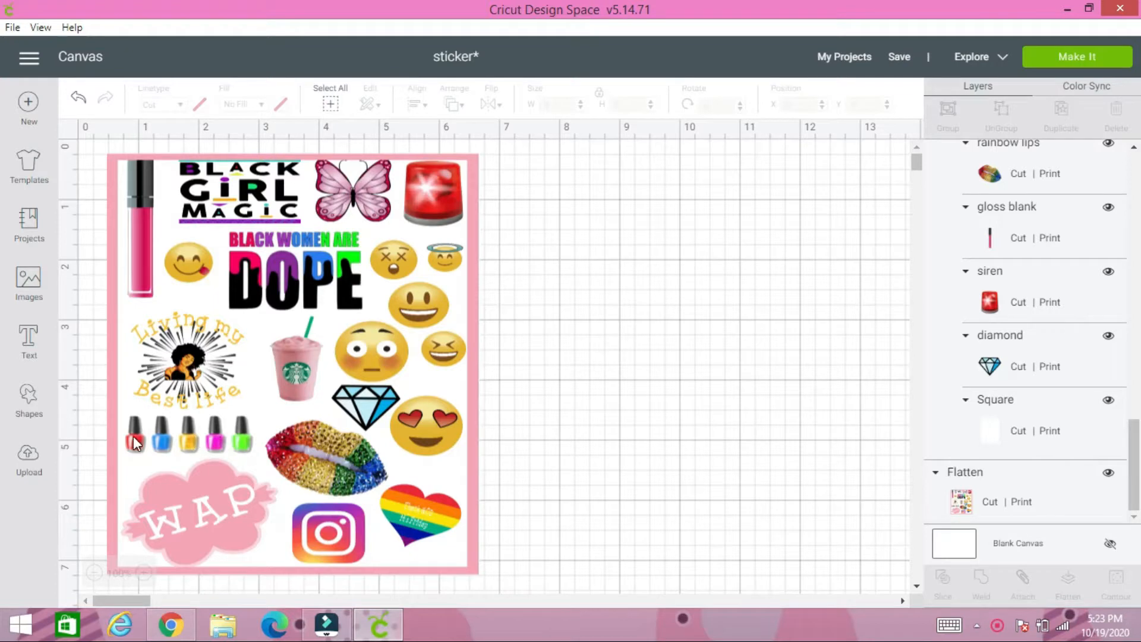
# Insert the uploaded image of the woman with the afro and move it to the blank canvas area beside the sticker sheet
pyautogui.click(25, 469)
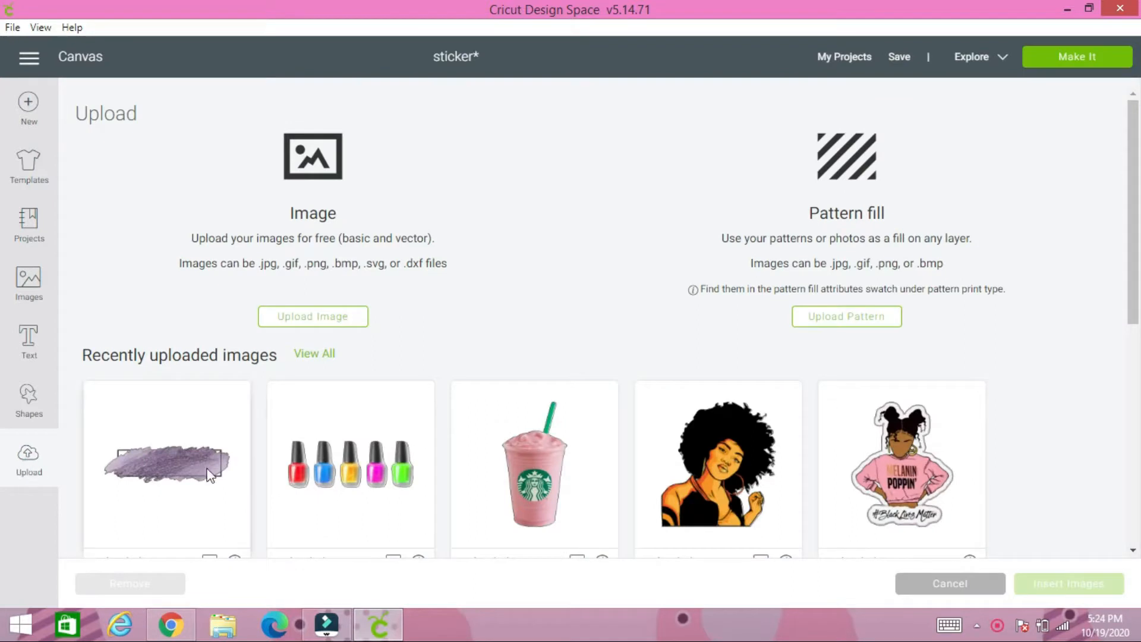
pyautogui.click(730, 488)
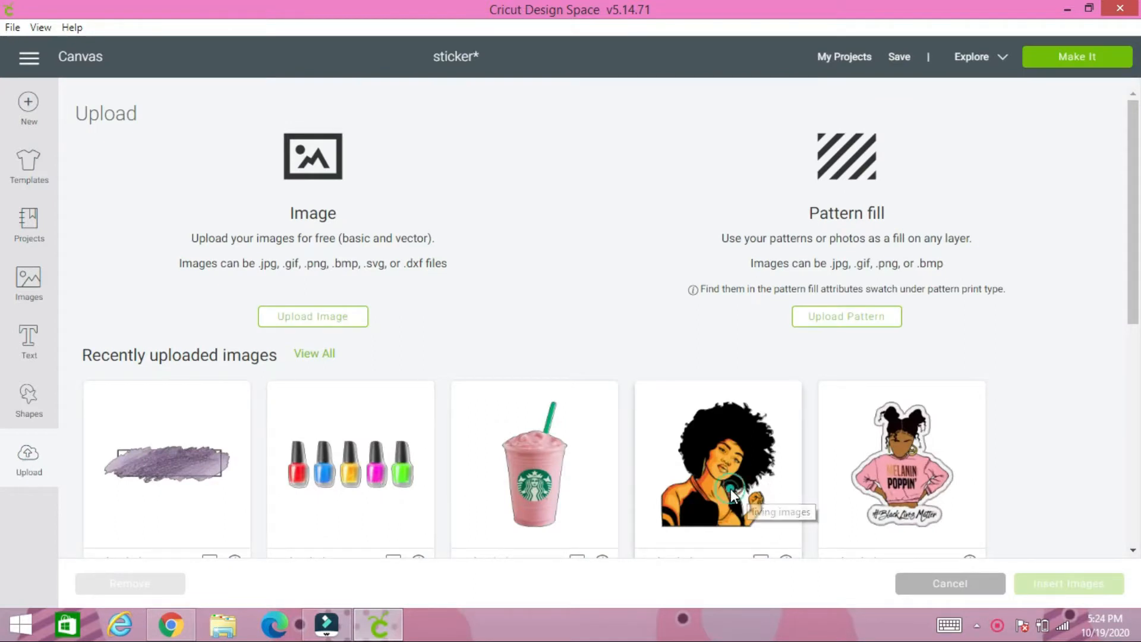
pyautogui.scroll(-2, 729, 489)
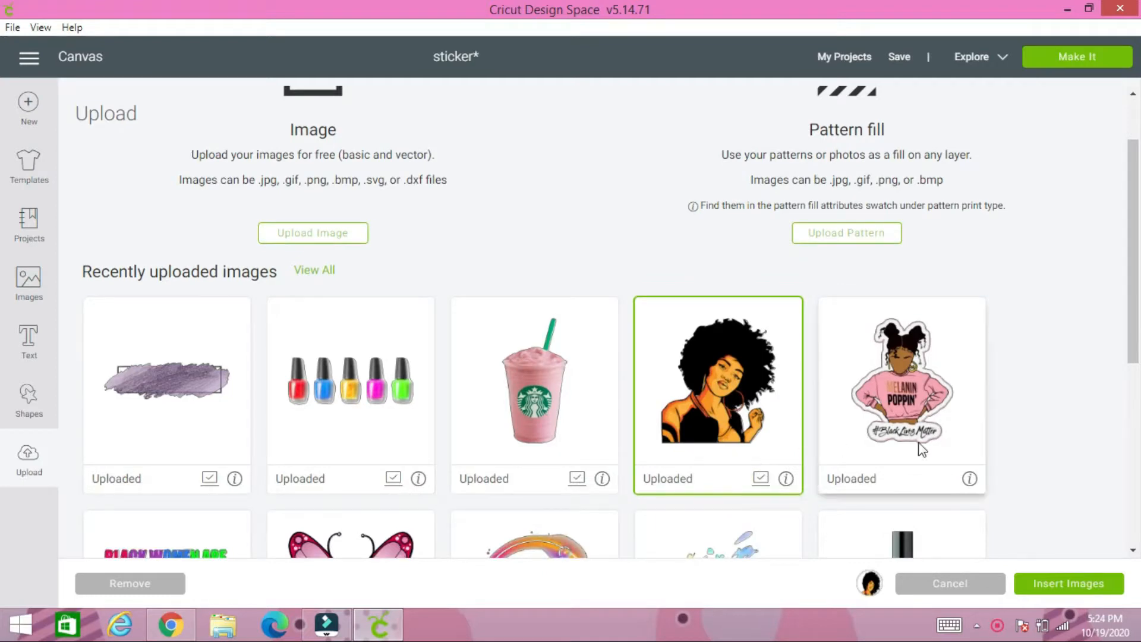
pyautogui.click(1048, 586)
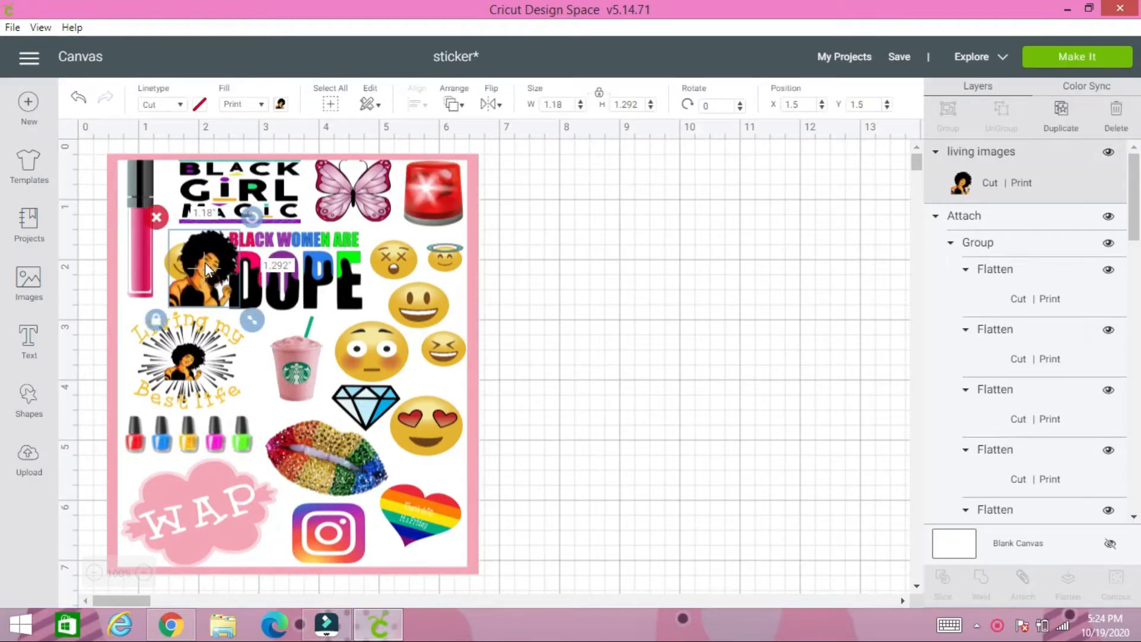
pyautogui.moveTo(205, 262); pyautogui.dragTo(652, 292)
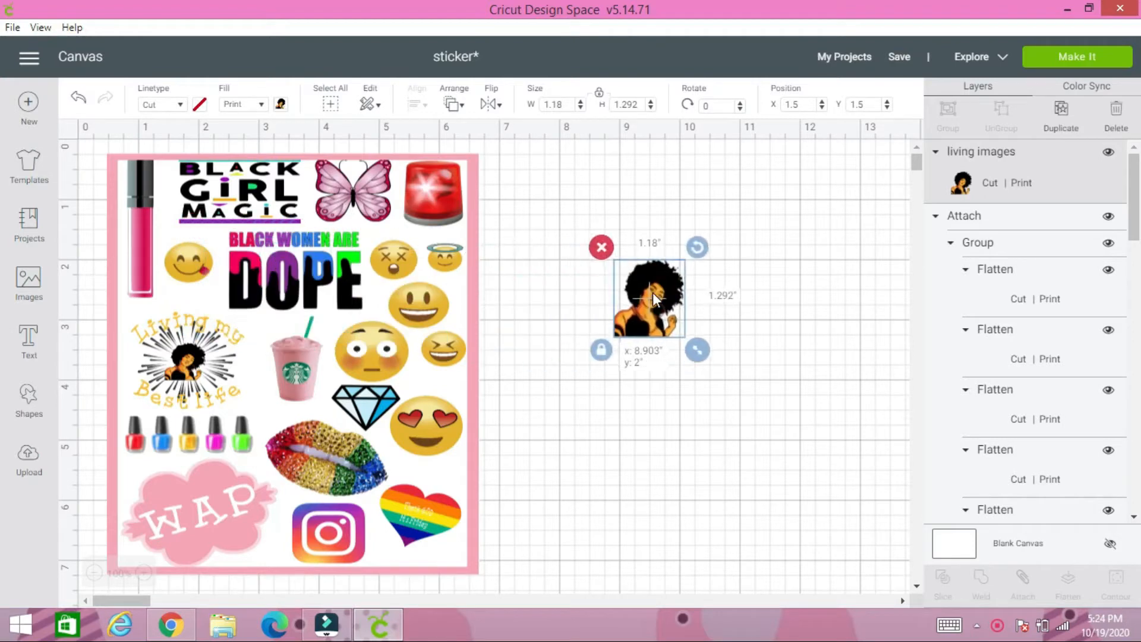
pyautogui.click(572, 303)
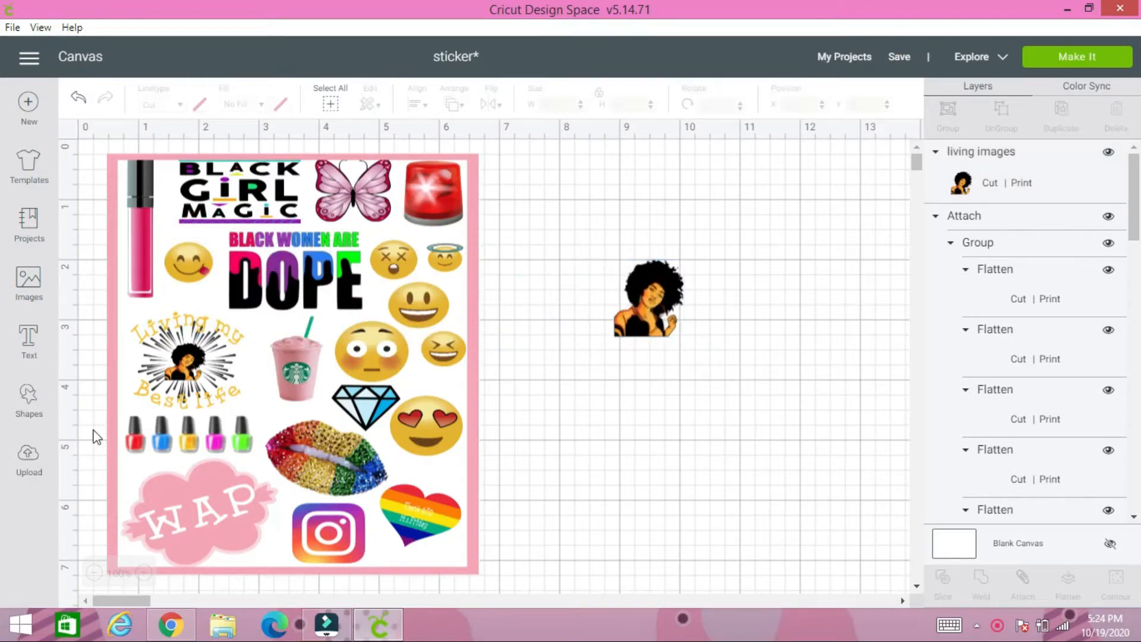
# Browse all uploaded images and insert the black starburst image onto the canvas
pyautogui.click(28, 455)
pyautogui.scroll(-1, 648, 459)
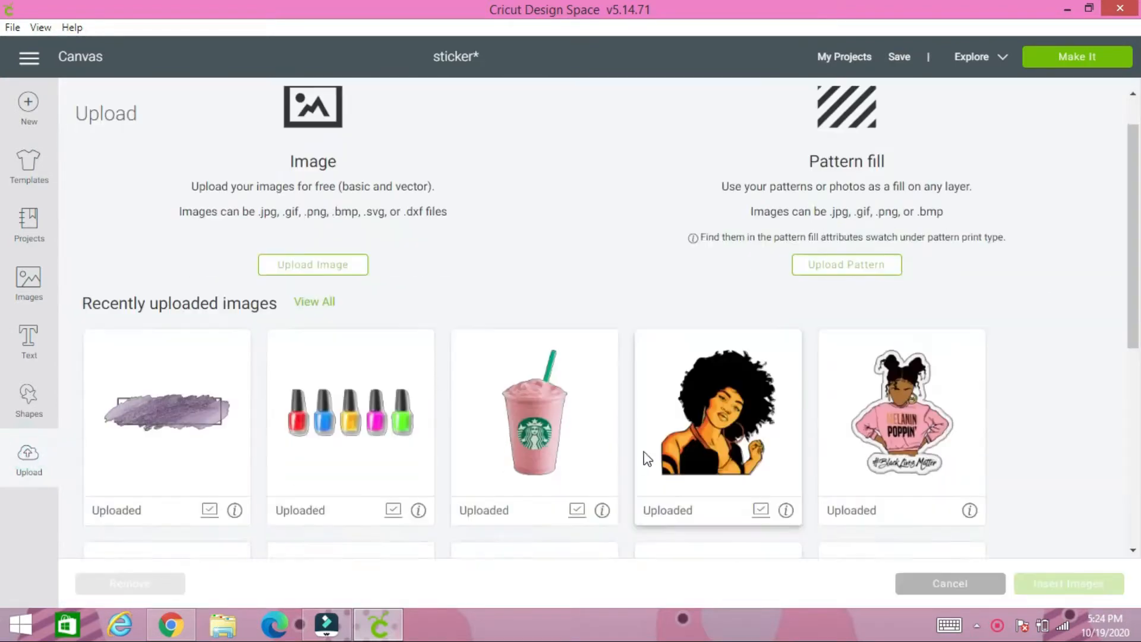
pyautogui.scroll(-6, 645, 454)
pyautogui.scroll(4, 649, 438)
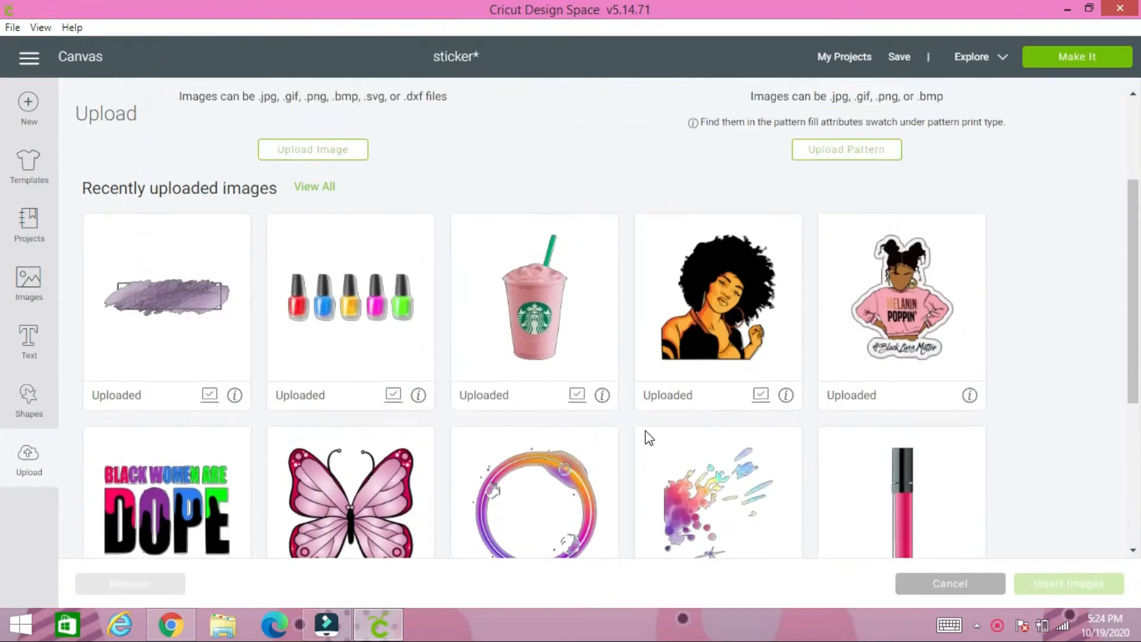
pyautogui.click(319, 191)
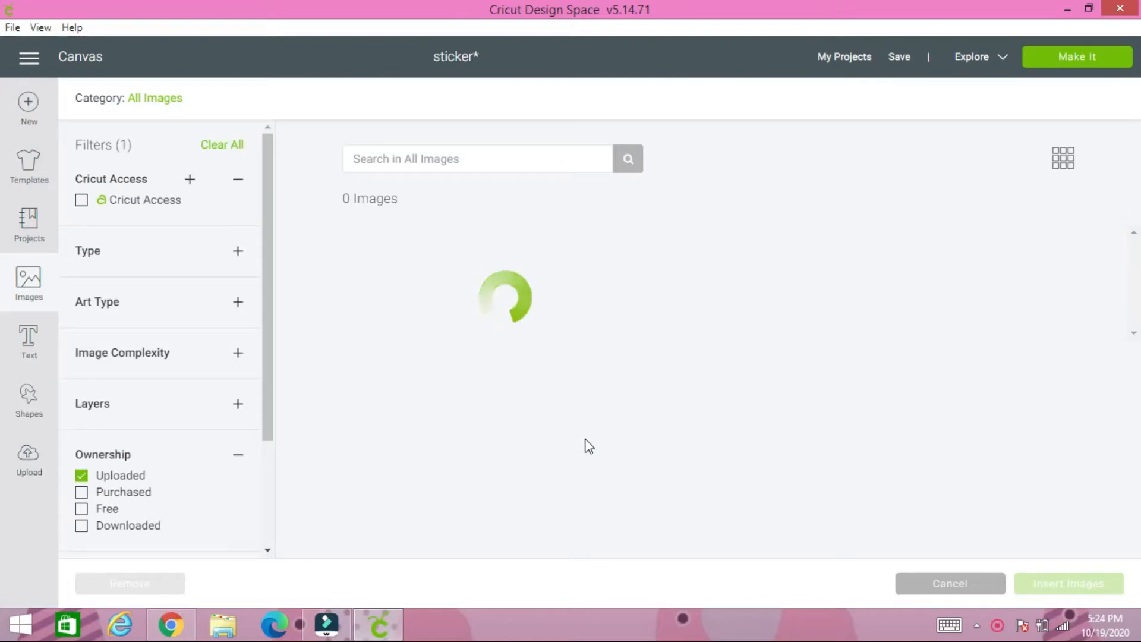
pyautogui.scroll(-10, 589, 452)
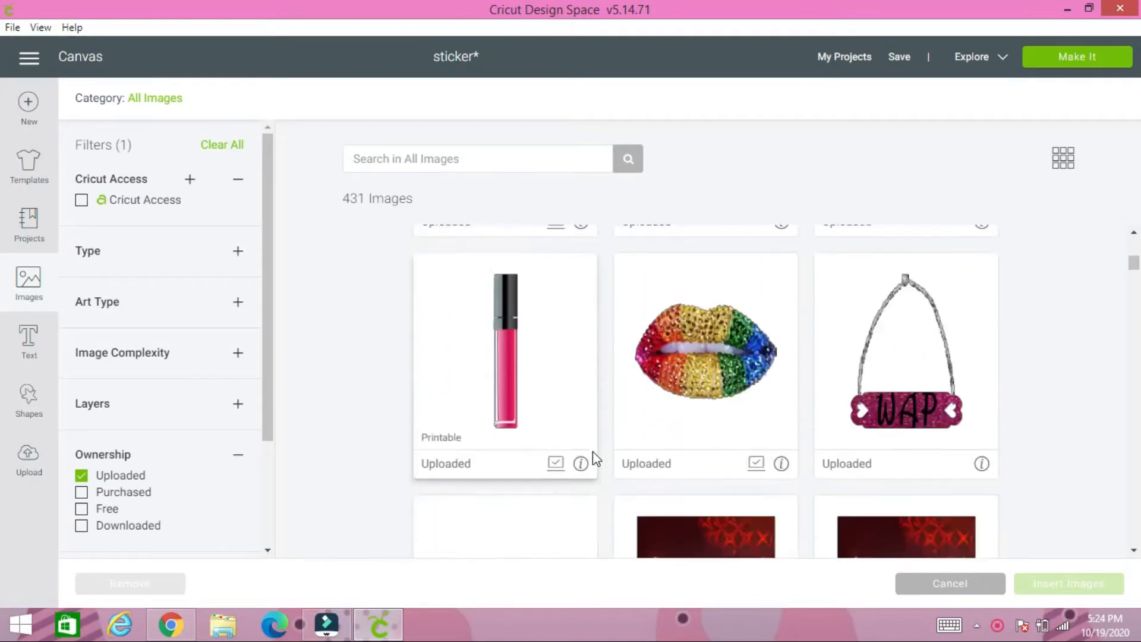
pyautogui.click(485, 327)
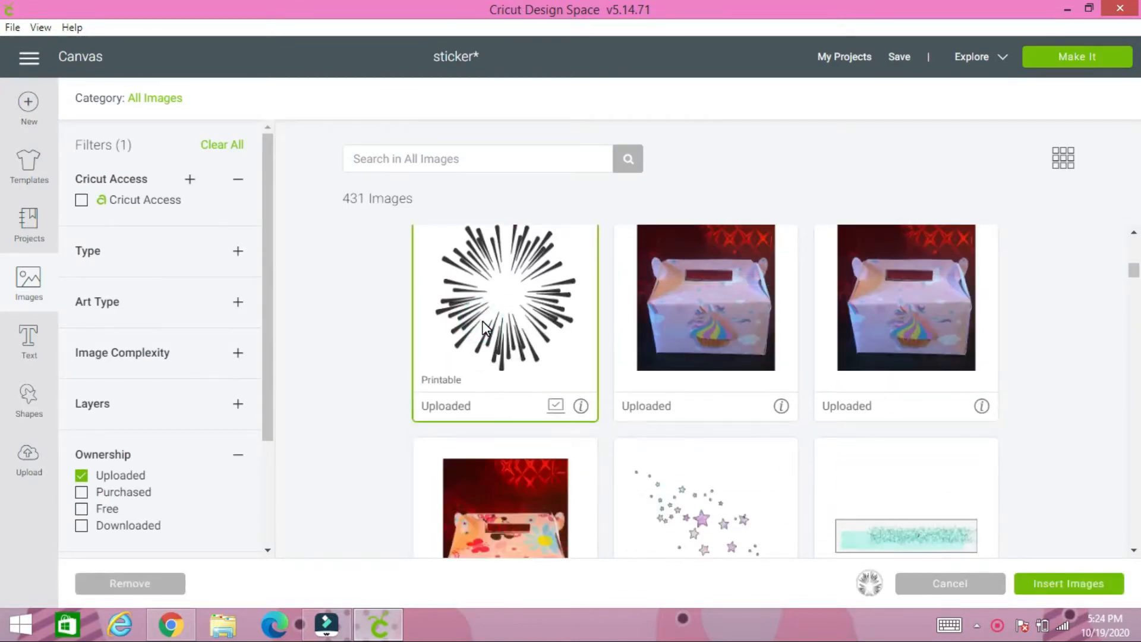
pyautogui.scroll(3, 670, 346)
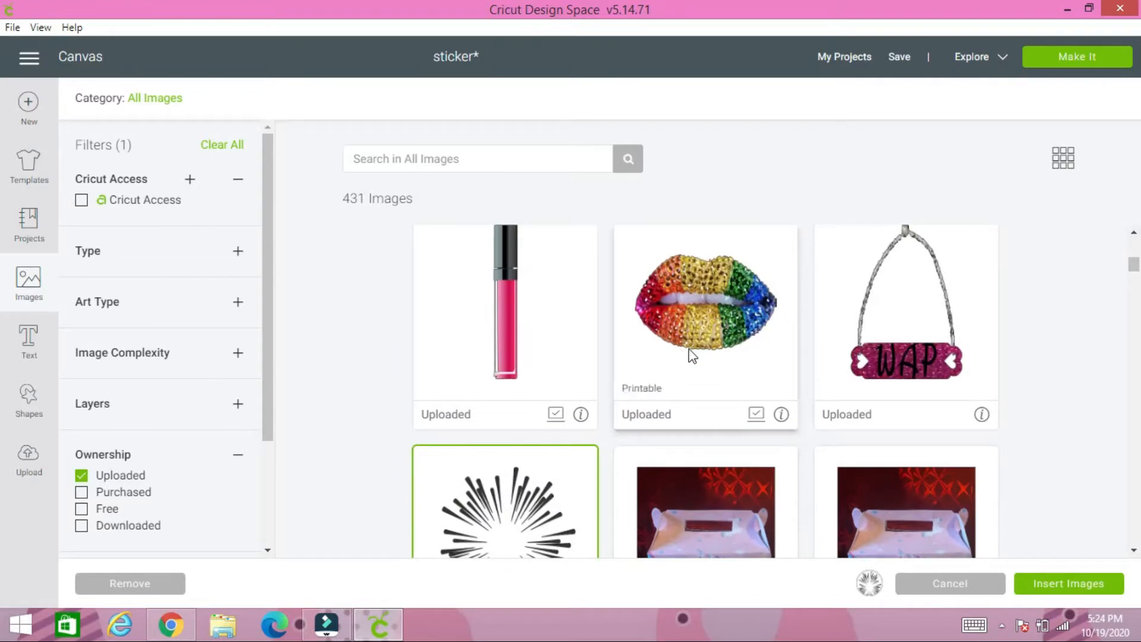
pyautogui.click(1062, 585)
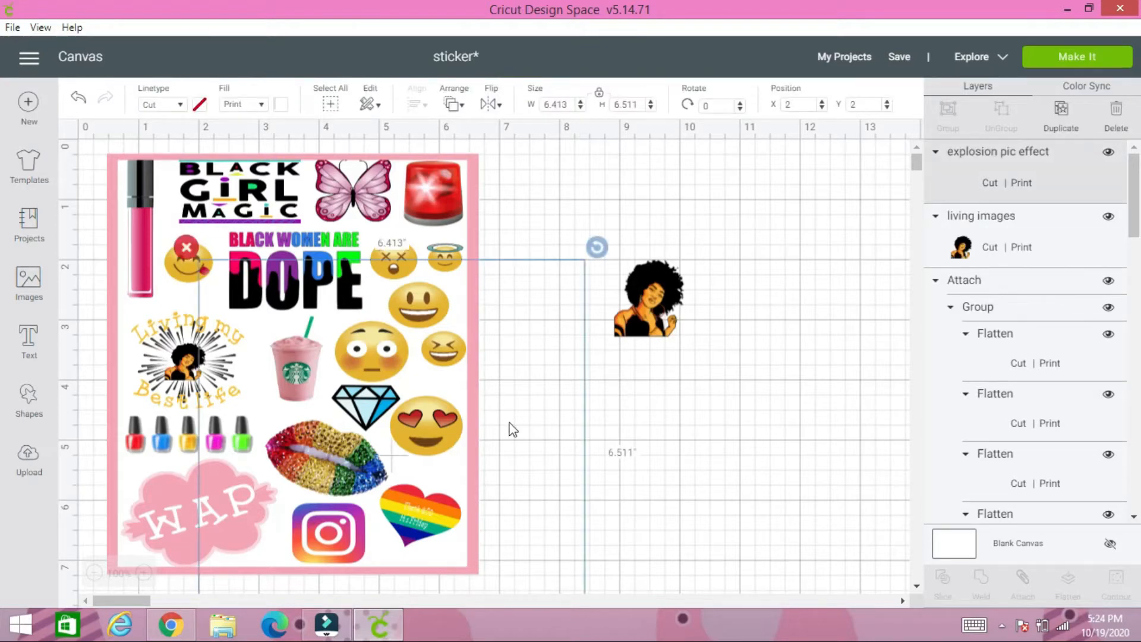
# Resize the starburst to about 2.9 by 3.2 inches without keeping its proportions and center it over the woman's image
pyautogui.moveTo(588, 425); pyautogui.dragTo(798, 332)
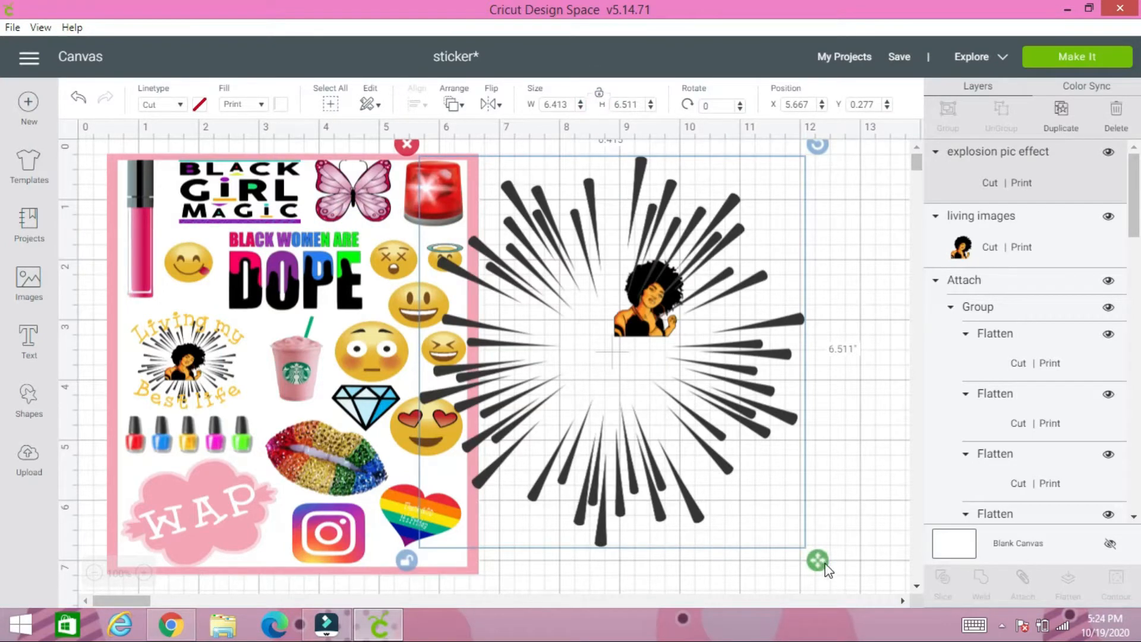
pyautogui.moveTo(818, 560); pyautogui.dragTo(581, 349)
pyautogui.moveTo(550, 262); pyautogui.dragTo(694, 311)
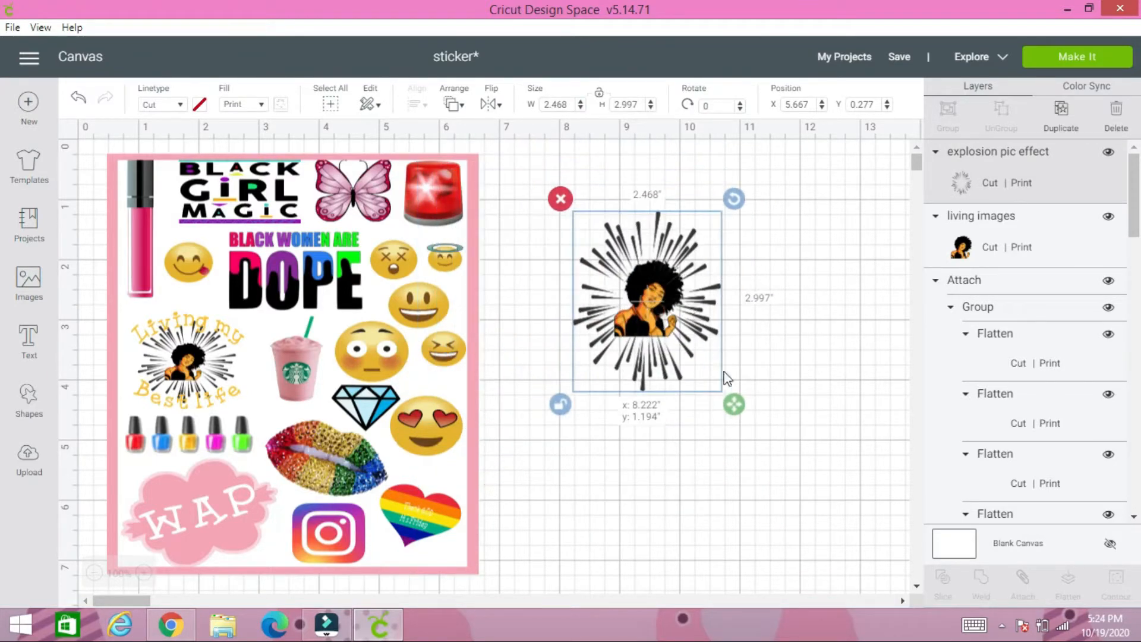
pyautogui.moveTo(735, 408); pyautogui.dragTo(763, 425)
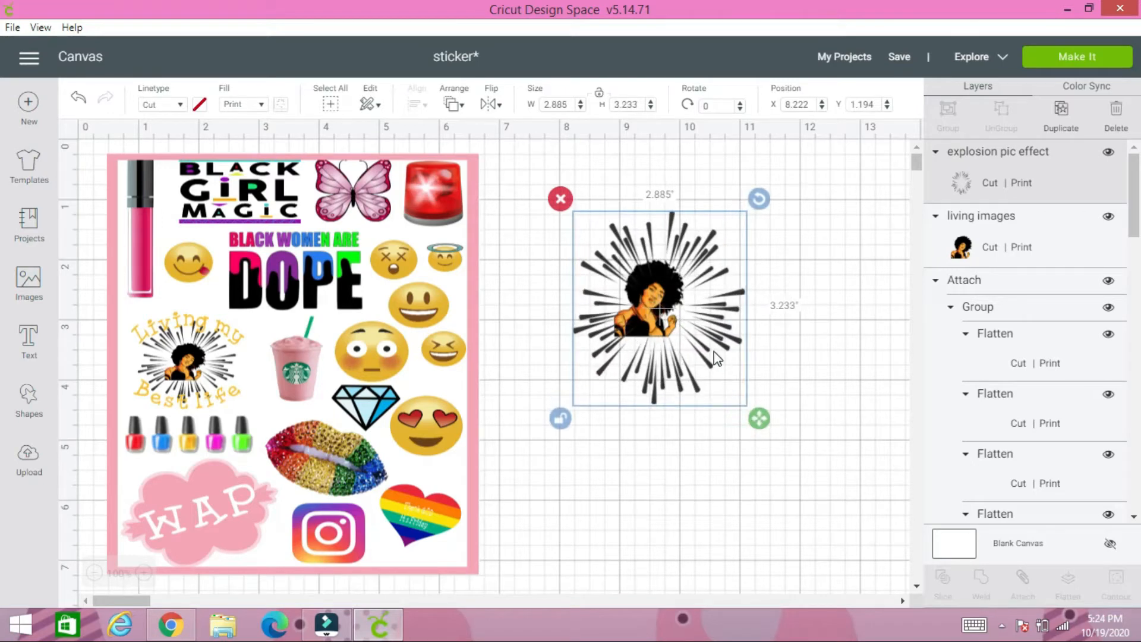
pyautogui.moveTo(714, 351); pyautogui.dragTo(697, 342)
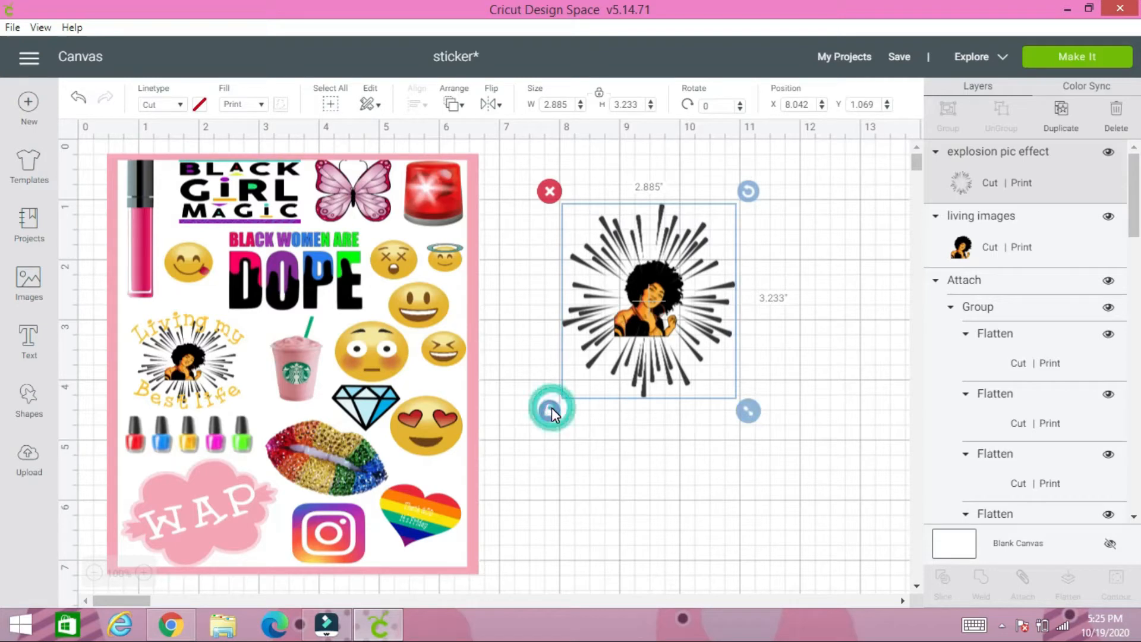
# Send the starburst to the back, behind the woman's image, and deselect it
pyautogui.click(455, 106)
pyautogui.click(476, 130)
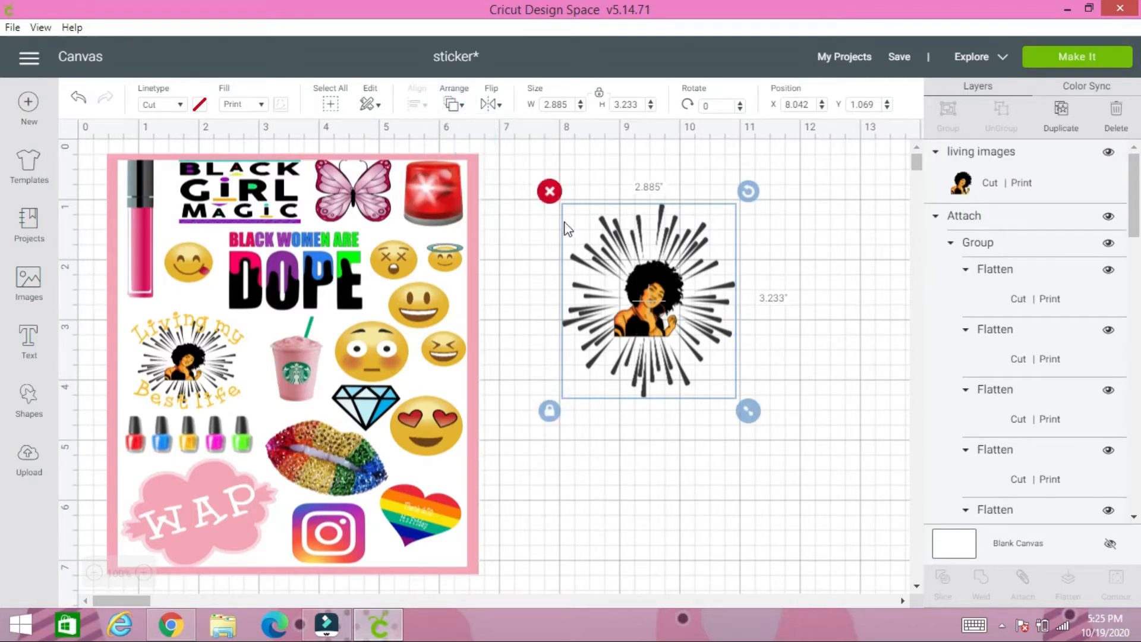
pyautogui.click(544, 246)
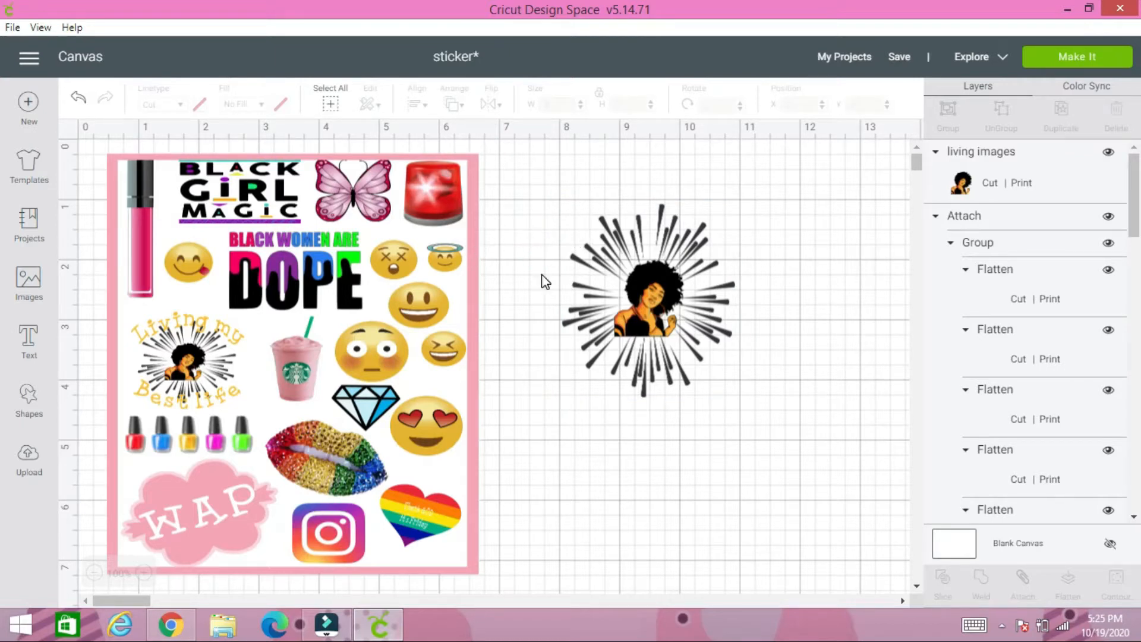
# Add a text box and search the fonts for "fon"
pyautogui.click(35, 345)
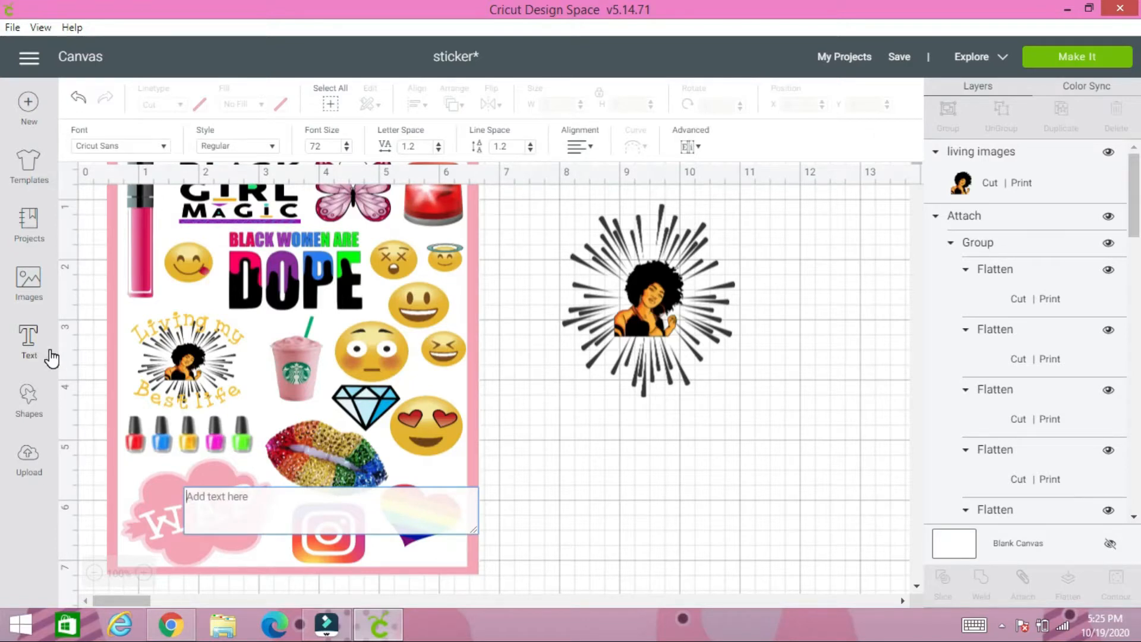
pyautogui.click(114, 149)
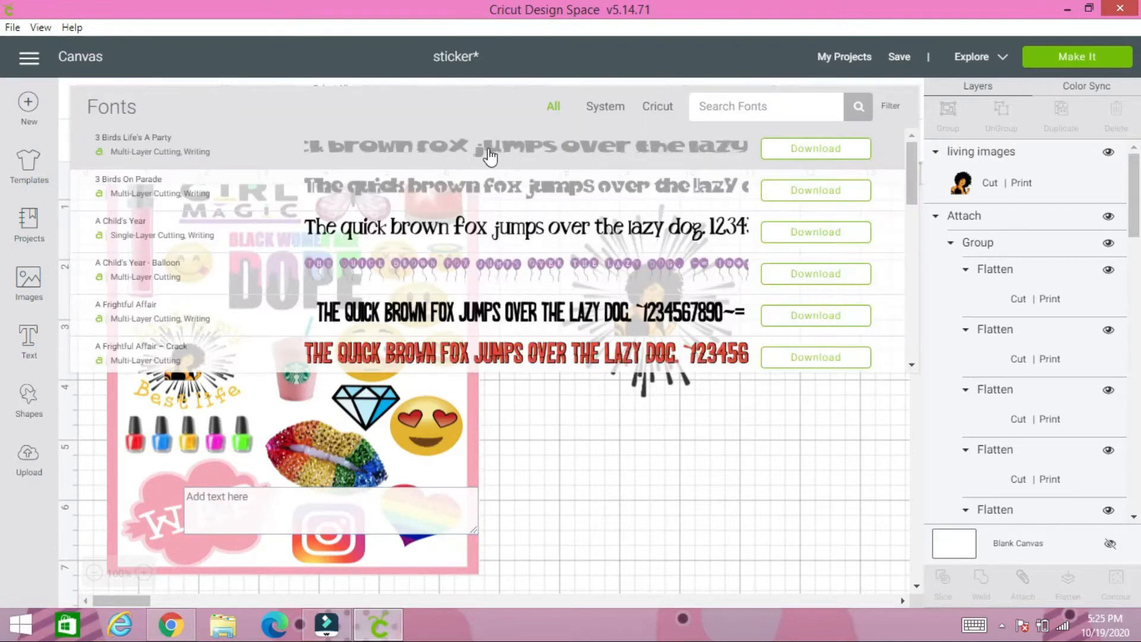
pyautogui.click(735, 107)
pyautogui.write('fun')
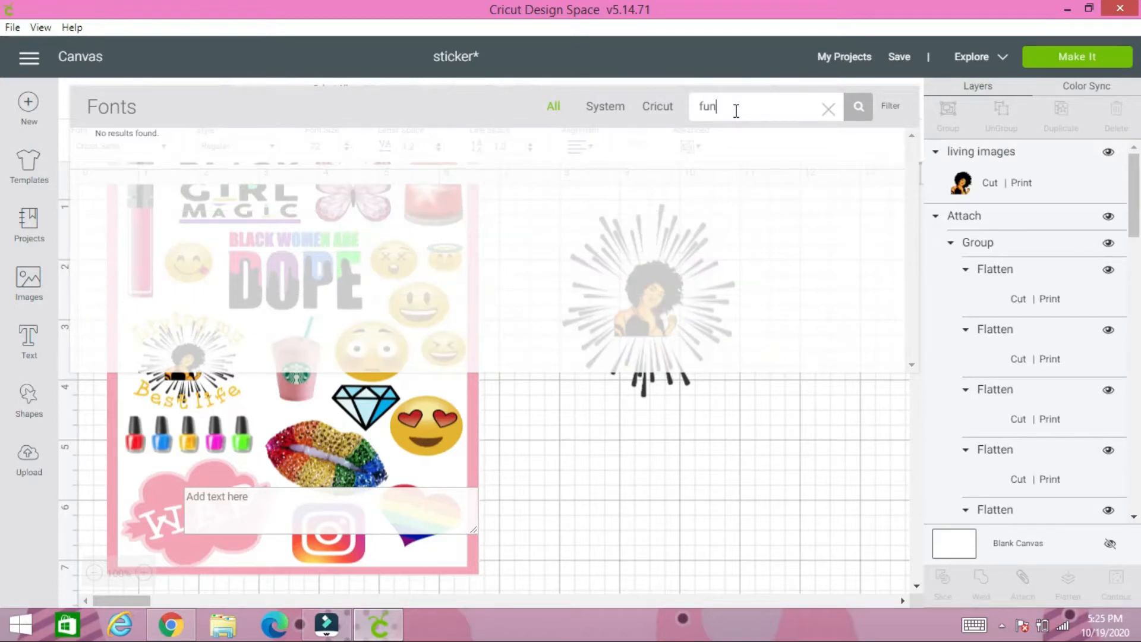
pyautogui.press('BackSpace')
pyautogui.press('BackSpace')
pyautogui.write('on')
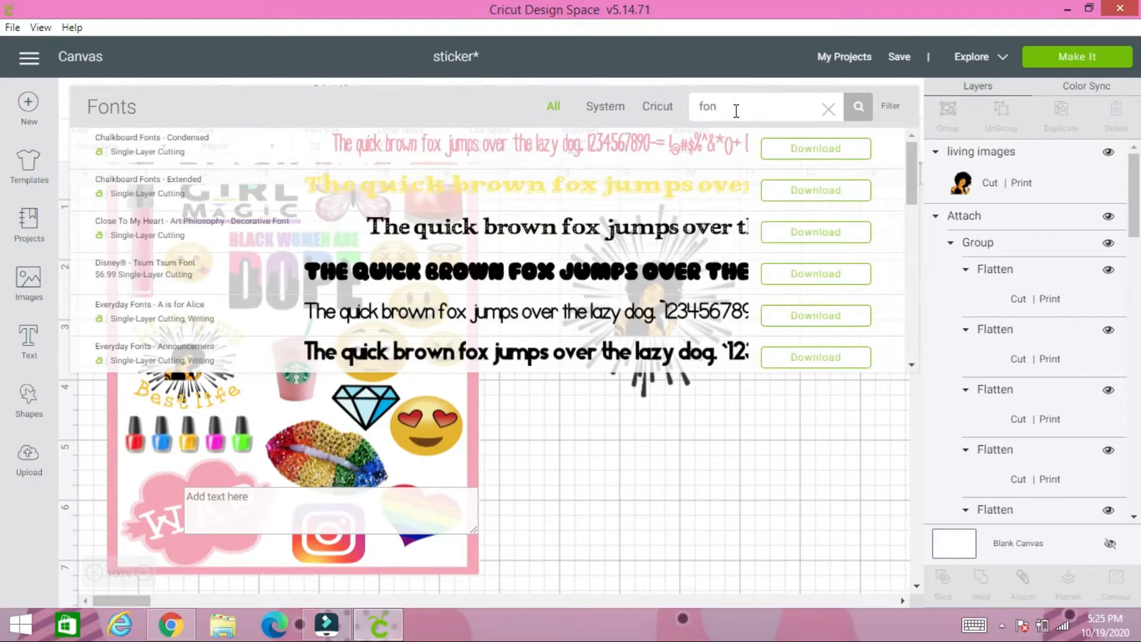
# Set the new text's font to Fontastic Fonts - DJ Terrific
pyautogui.scroll(-4, 585, 291)
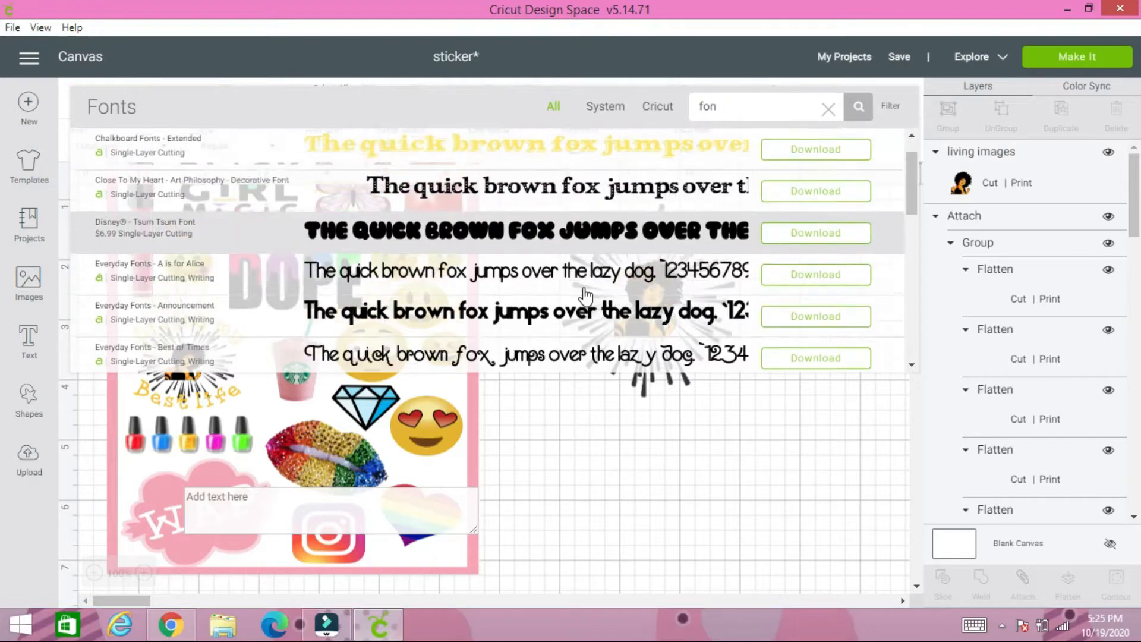
pyautogui.scroll(-10, 585, 294)
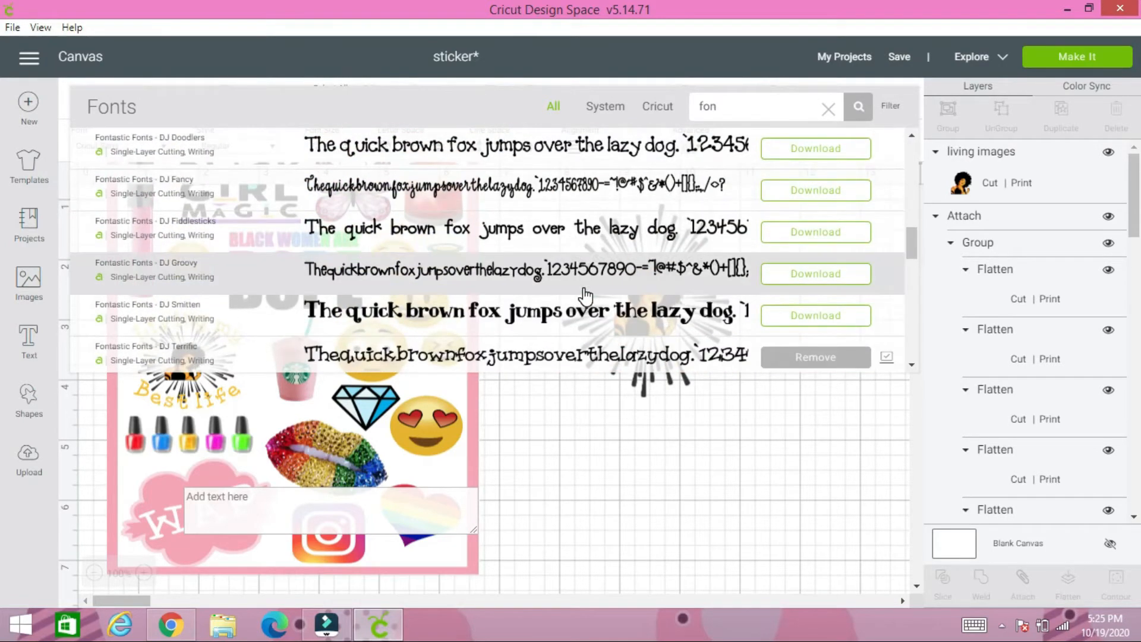
pyautogui.scroll(2, 585, 294)
pyautogui.scroll(2, 585, 294)
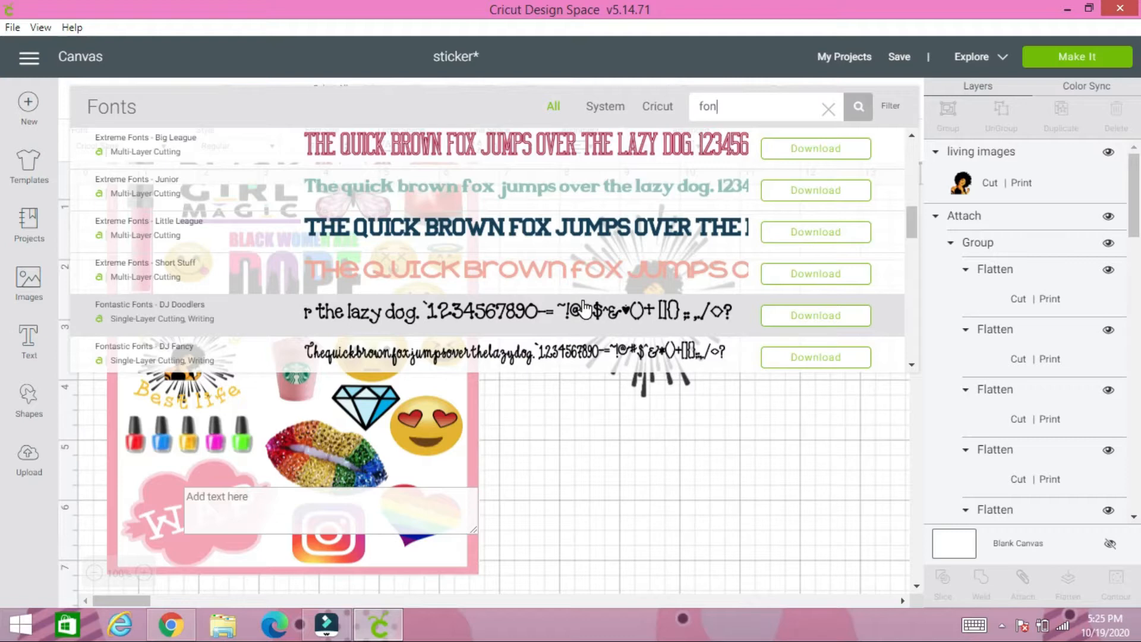
pyautogui.scroll(-2, 585, 309)
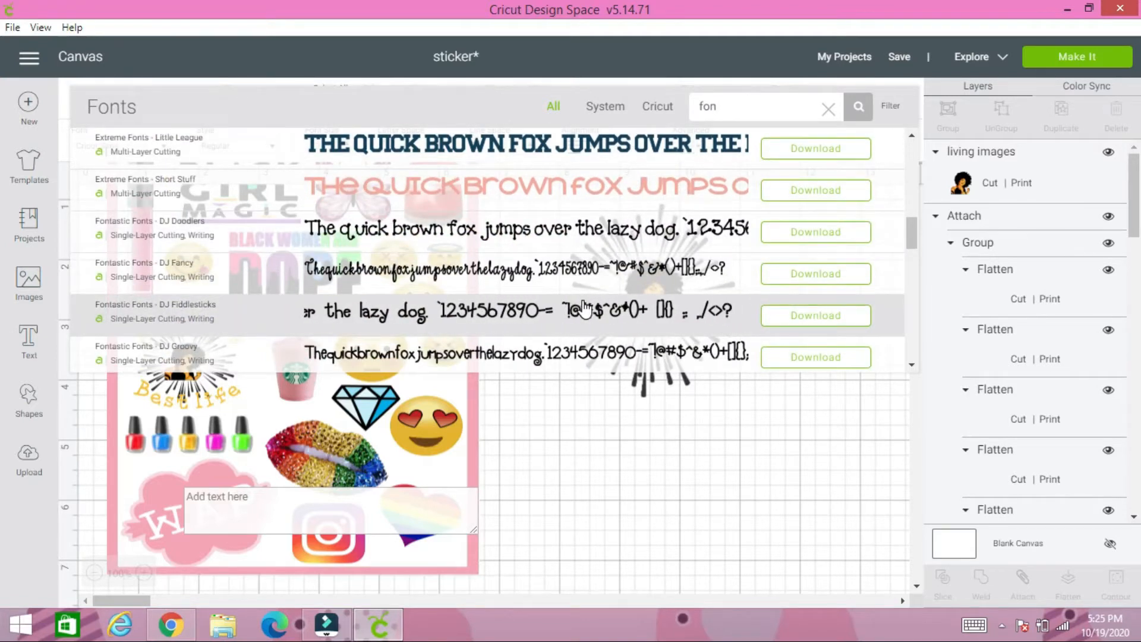
pyautogui.scroll(-2, 584, 308)
pyautogui.scroll(-2, 581, 308)
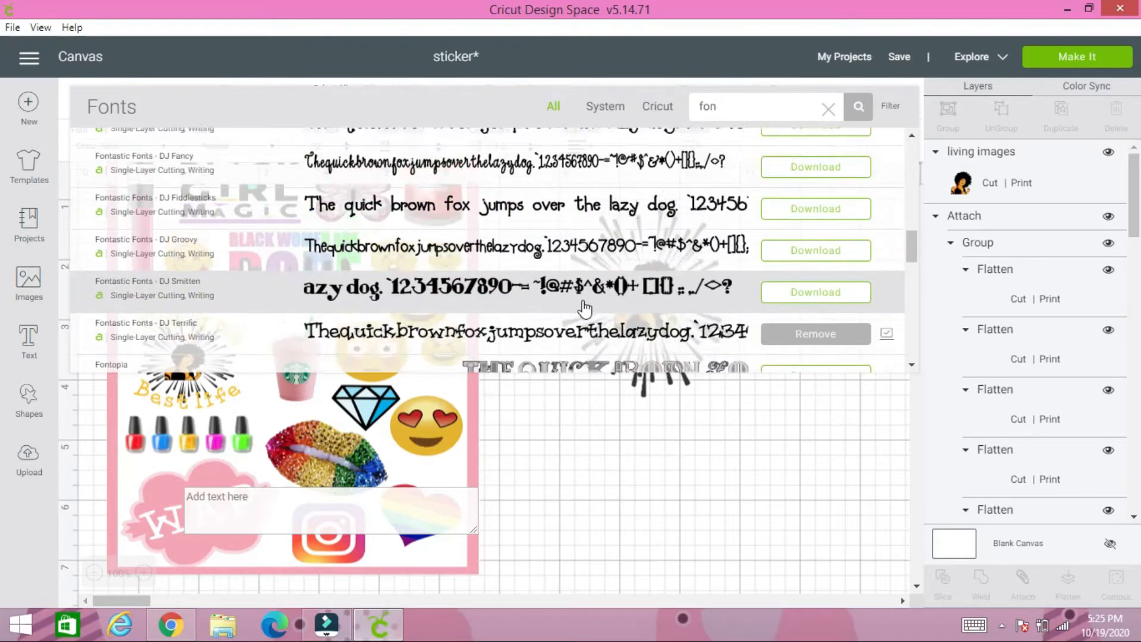
pyautogui.click(585, 272)
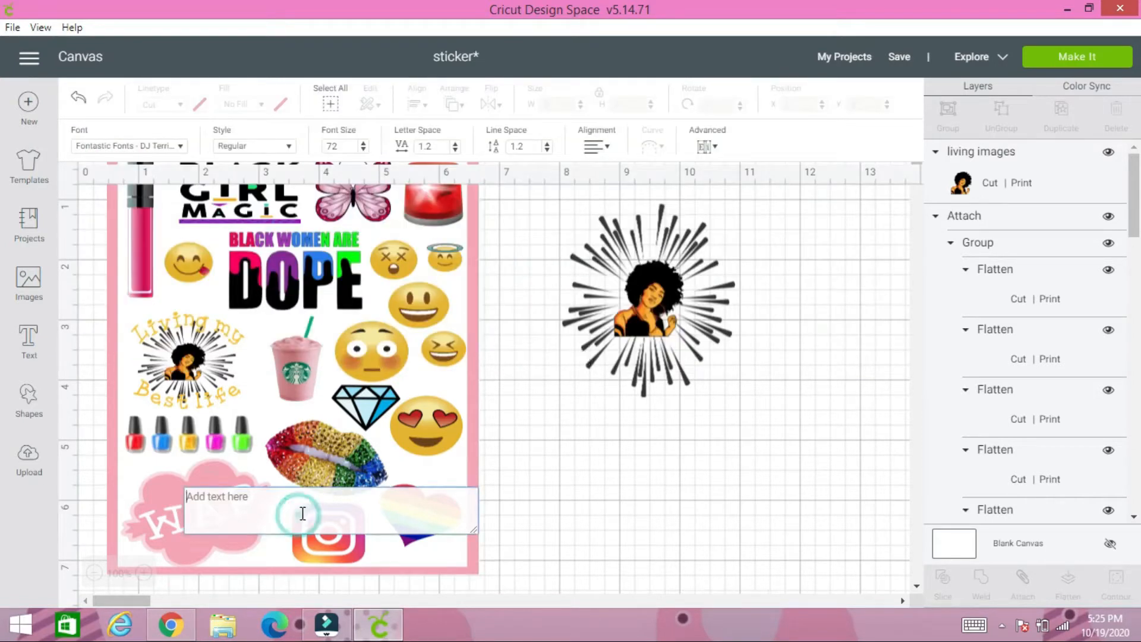
# Enter "Living my" as the text and curve it into an arch with a diameter of 12.76
pyautogui.write('L')
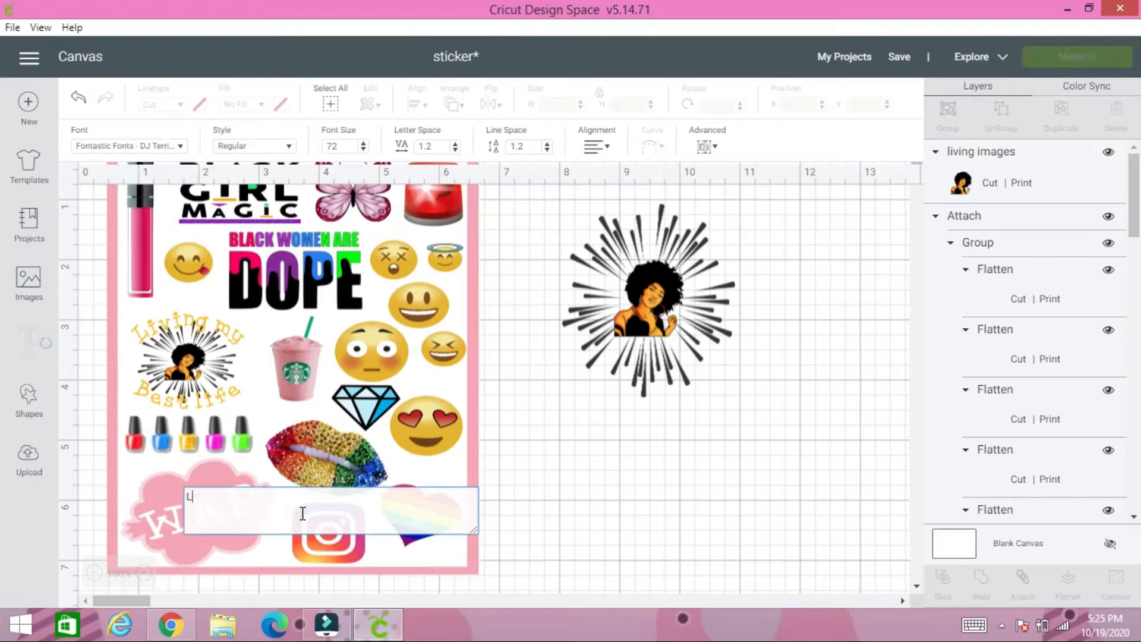
pyautogui.write('ivinf')
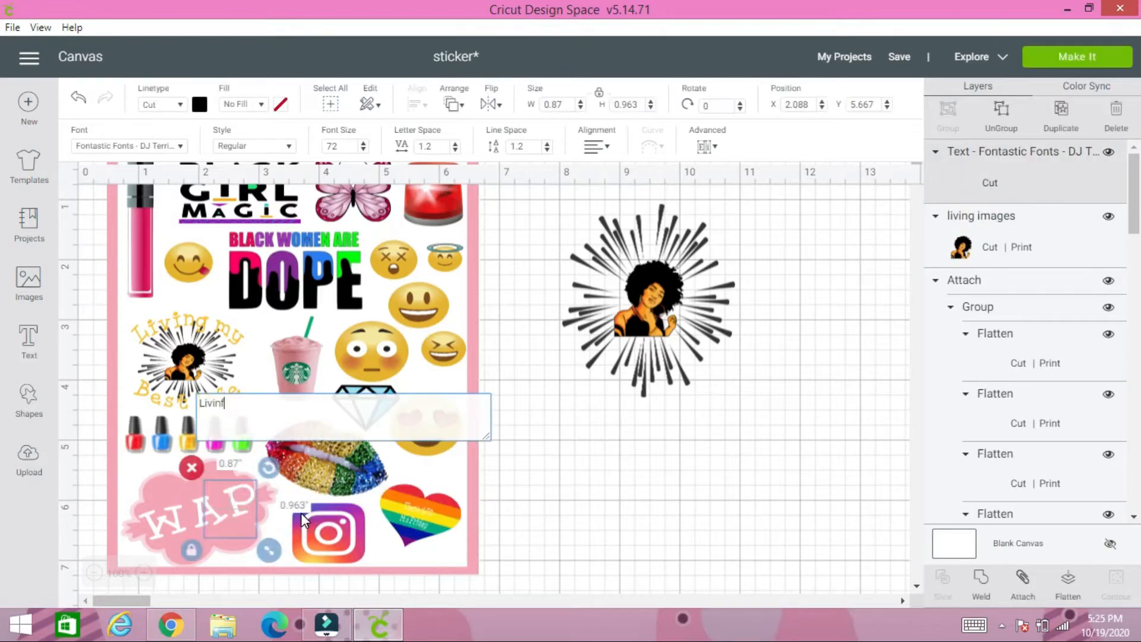
pyautogui.press('BackSpace')
pyautogui.write('g')
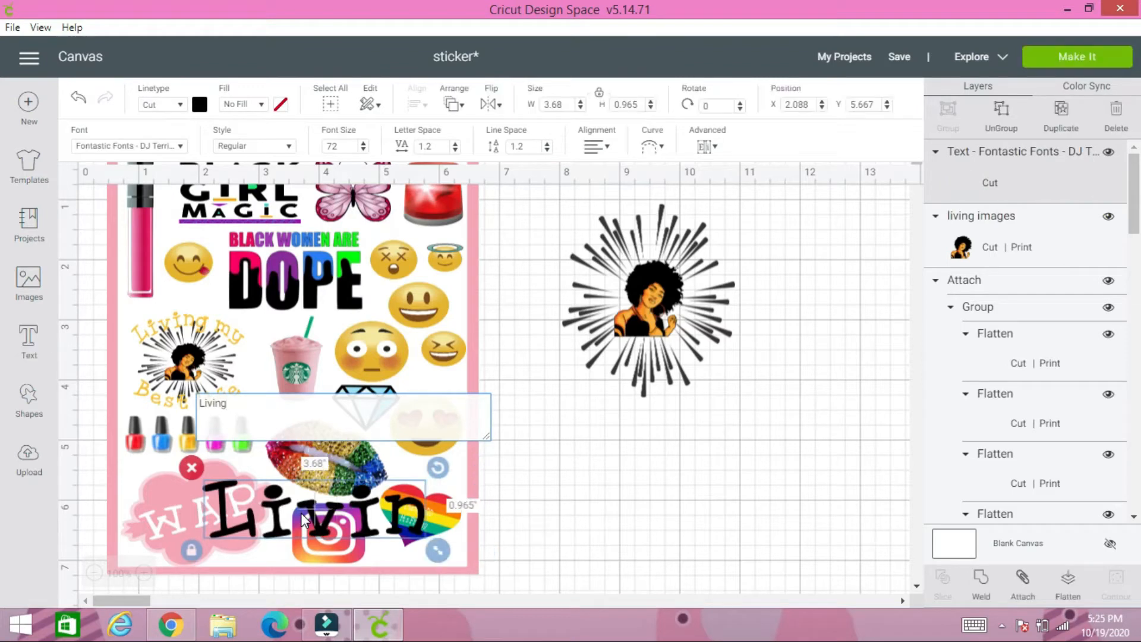
pyautogui.write(' my')
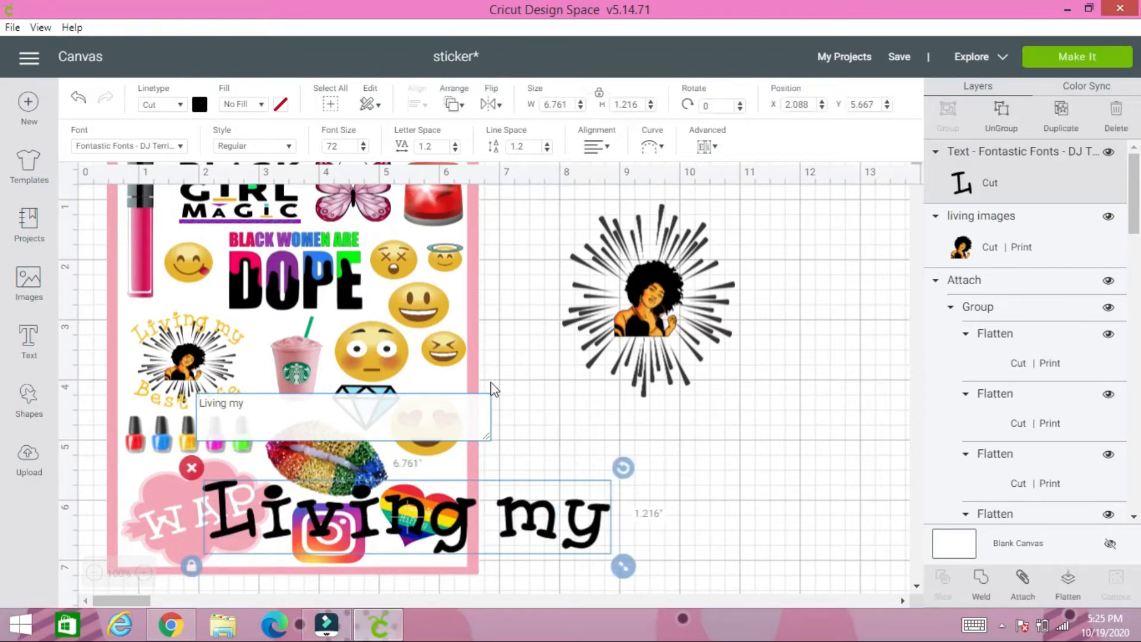
pyautogui.click(652, 147)
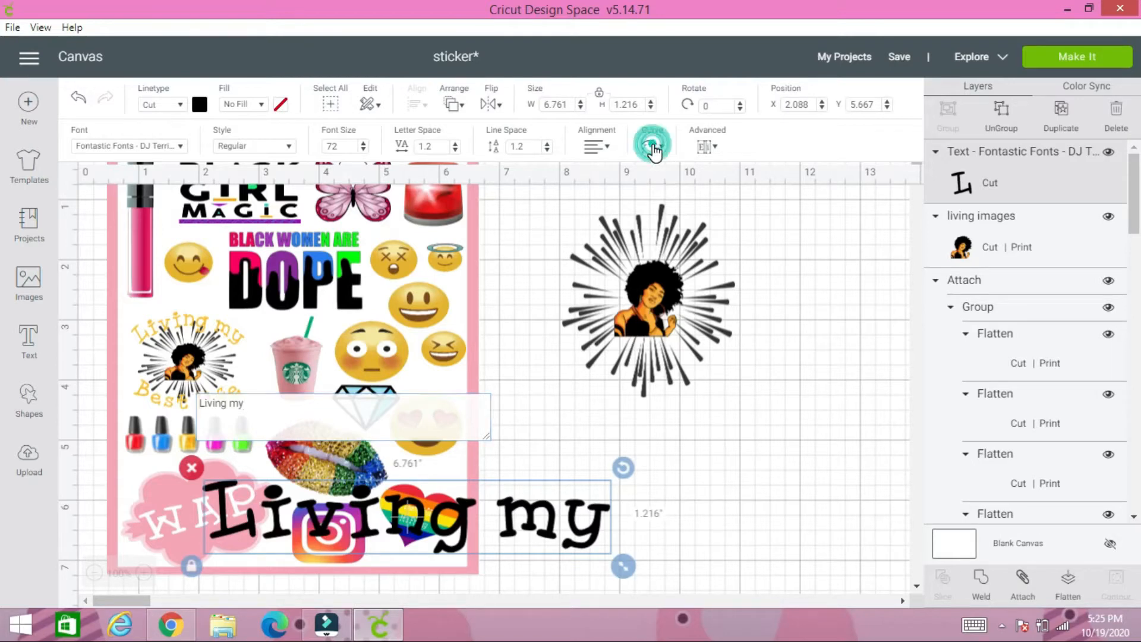
pyautogui.moveTo(619, 201); pyautogui.dragTo(663, 200)
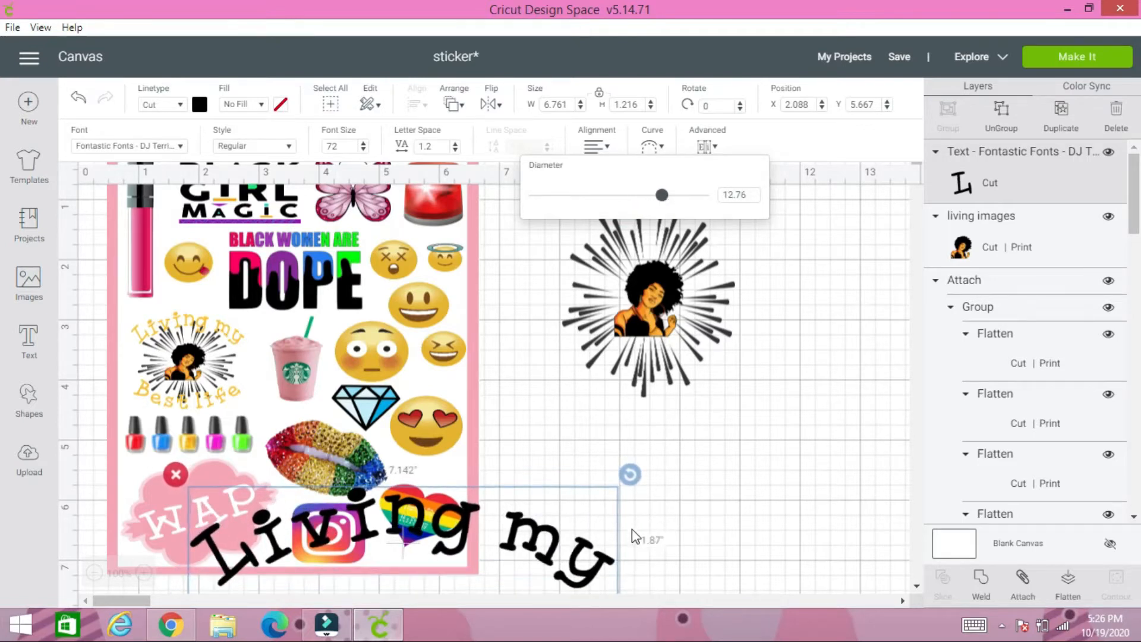
# Unlock the proportions of the "Living my" text and shrink it to about 3.93 in wide by 0.78 in high
pyautogui.scroll(-2, 631, 514)
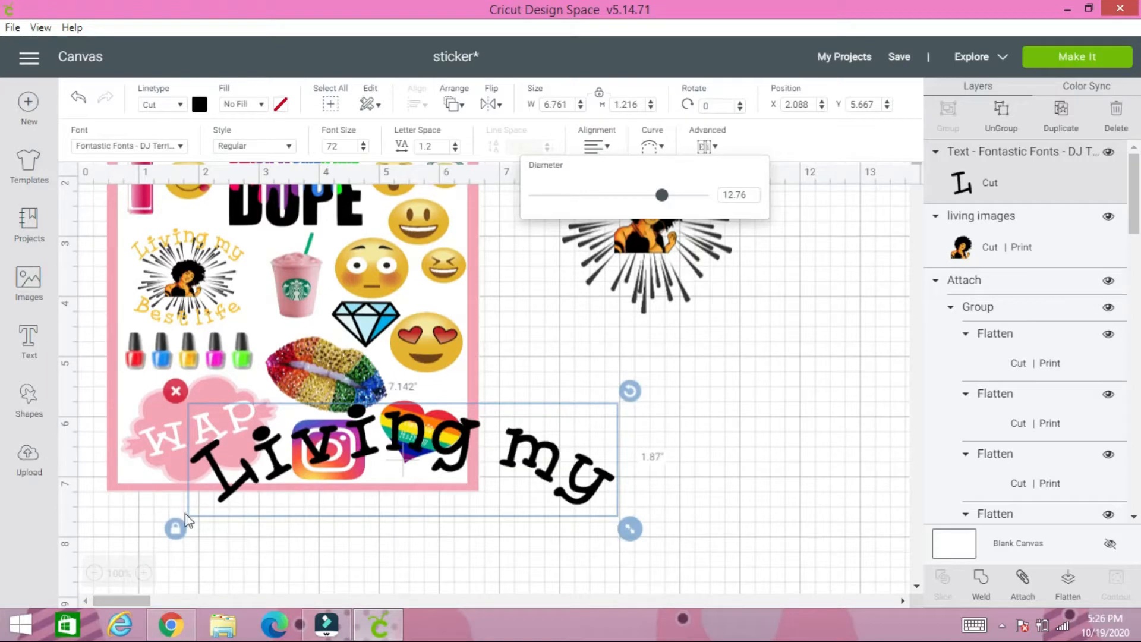
pyautogui.click(177, 526)
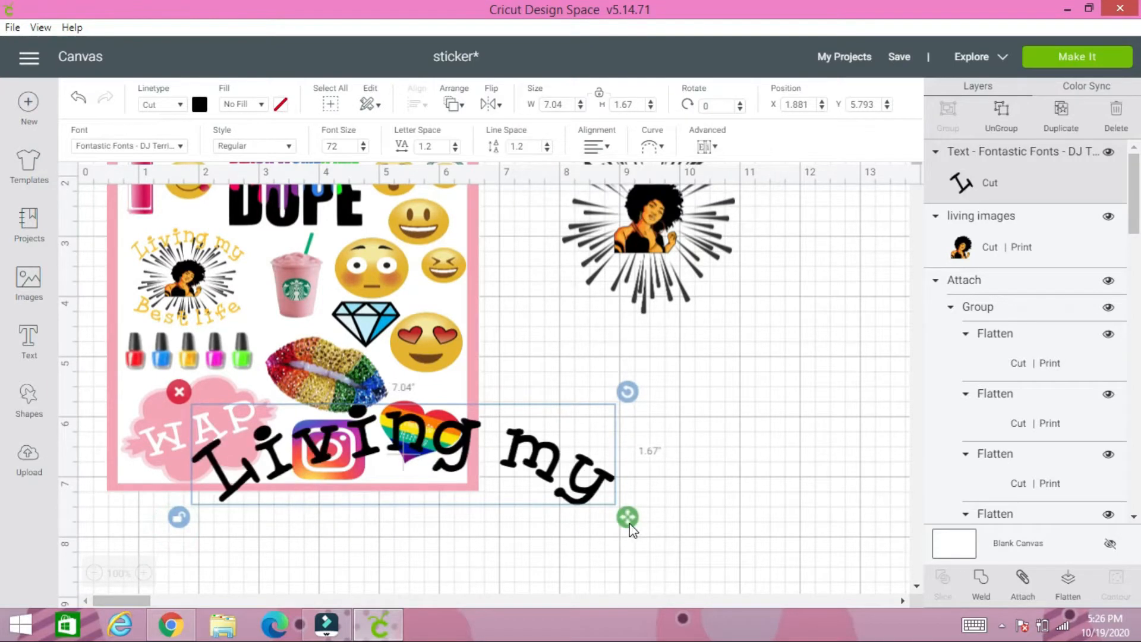
pyautogui.moveTo(631, 525); pyautogui.dragTo(440, 464)
pyautogui.moveTo(323, 422); pyautogui.dragTo(329, 425)
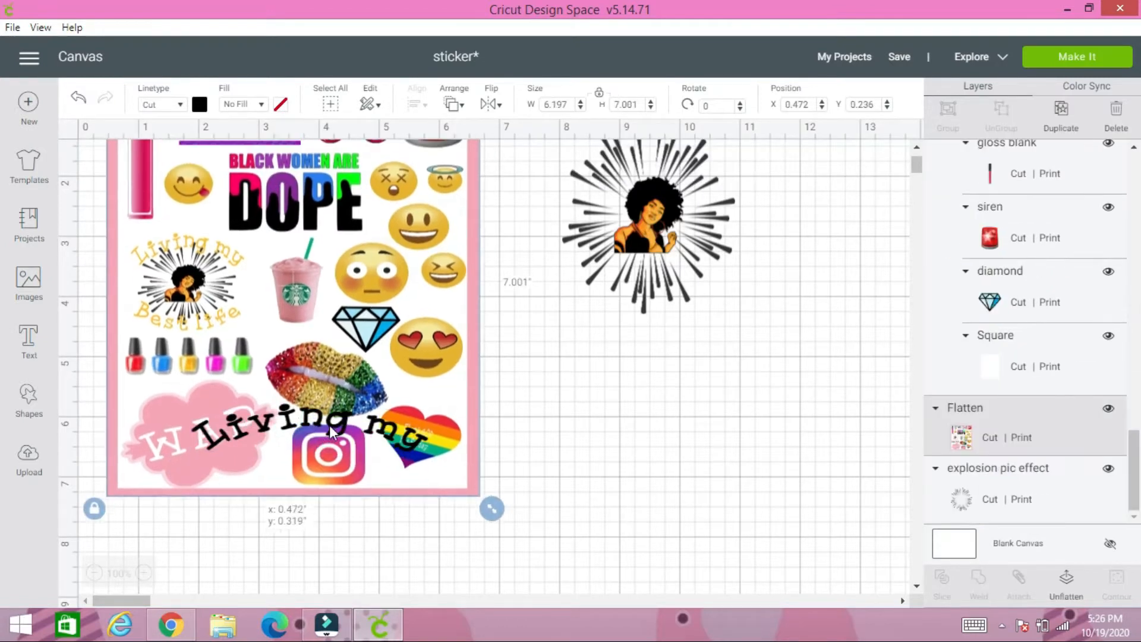
pyautogui.click(290, 416)
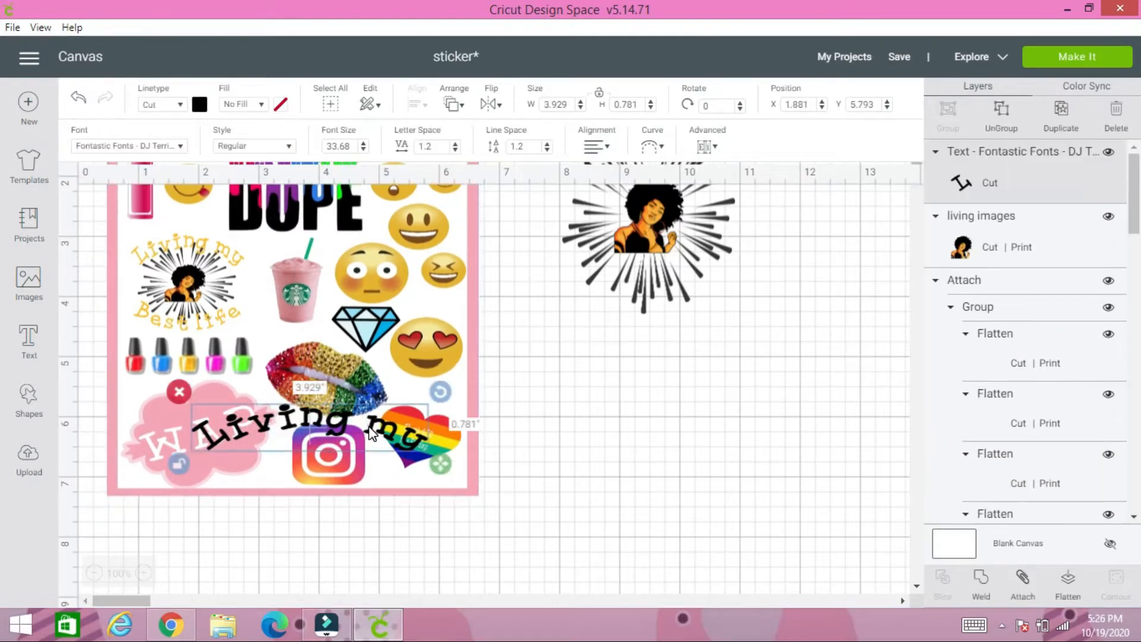
# Move "Living my" onto the upper part of the starburst and resize it to about 3.3 in wide by 1.03 in high
pyautogui.moveTo(381, 436); pyautogui.dragTo(720, 221)
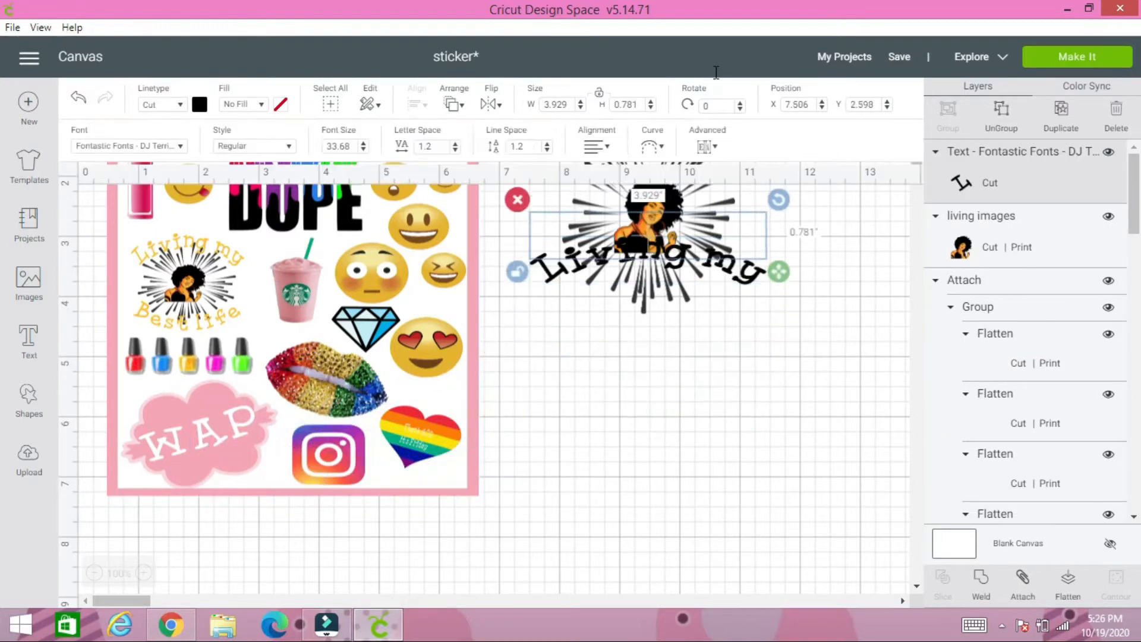
pyautogui.scroll(2, 654, 469)
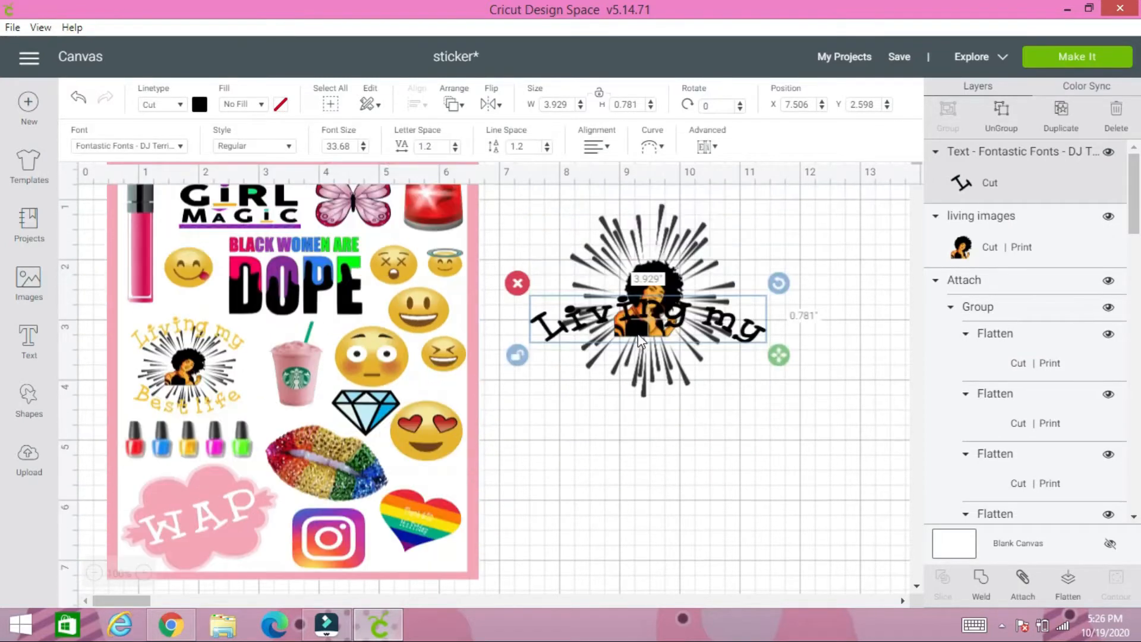
pyautogui.moveTo(644, 316); pyautogui.dragTo(646, 228)
pyautogui.moveTo(769, 265); pyautogui.dragTo(744, 280)
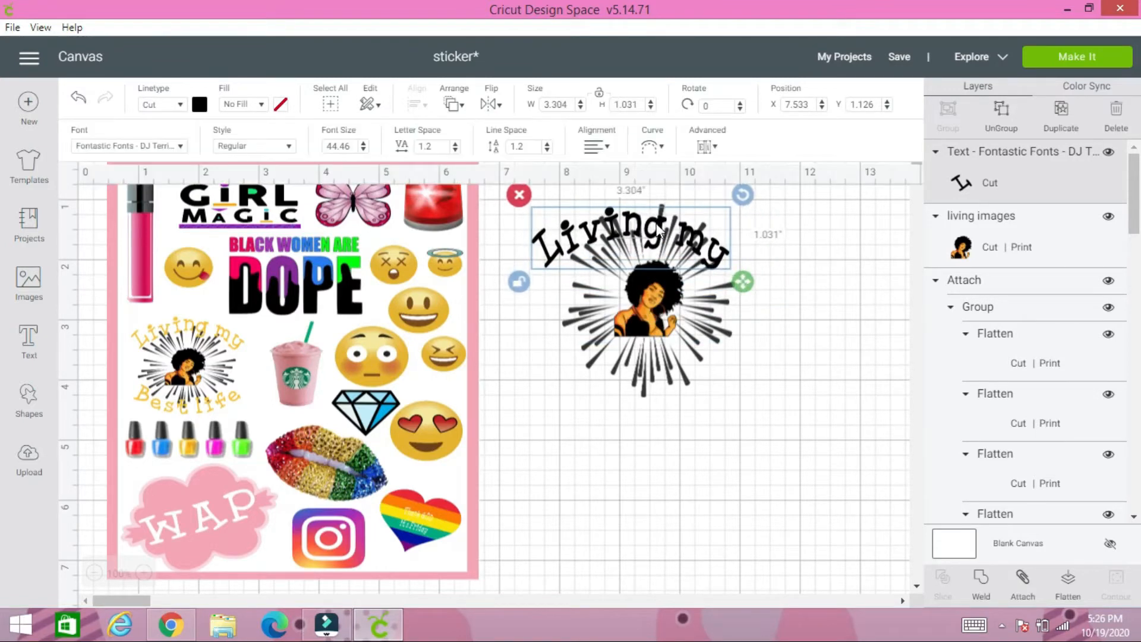
pyautogui.moveTo(657, 224); pyautogui.dragTo(677, 233)
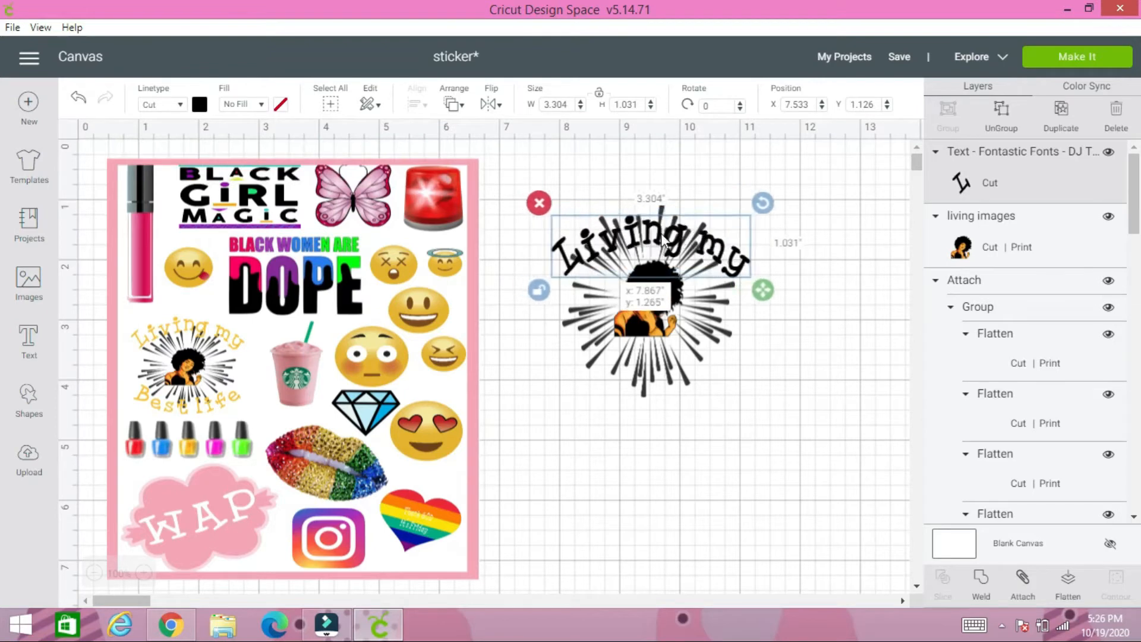
# Give "Living my" a golden yellow Print fill and move it up to about Y 0.793, above the woman's head
pyautogui.click(199, 106)
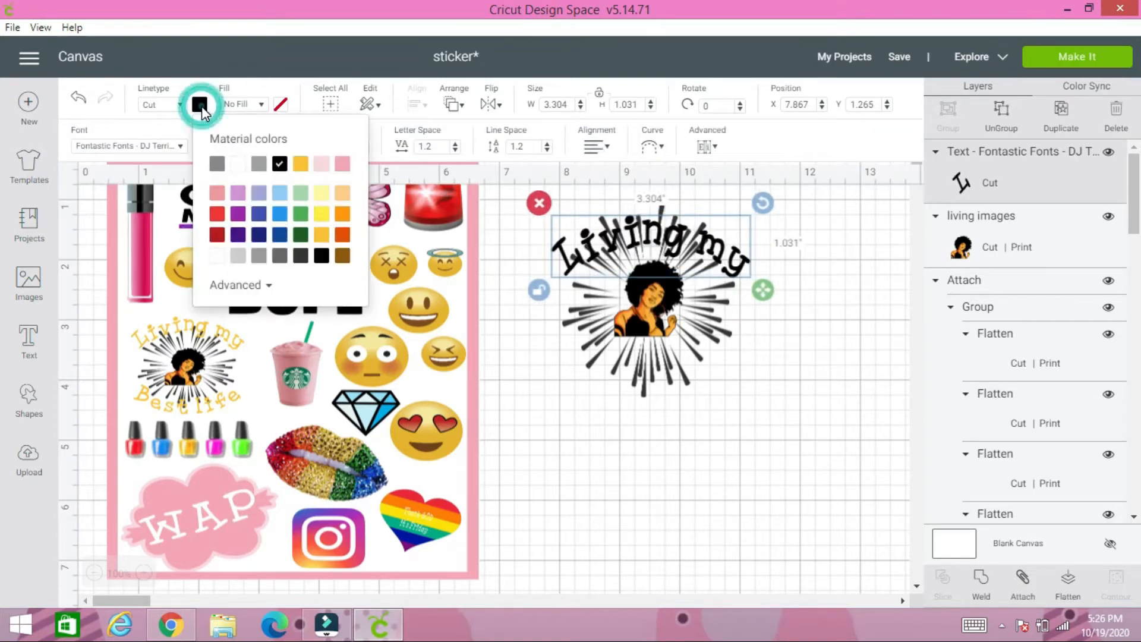
pyautogui.click(254, 106)
pyautogui.click(246, 137)
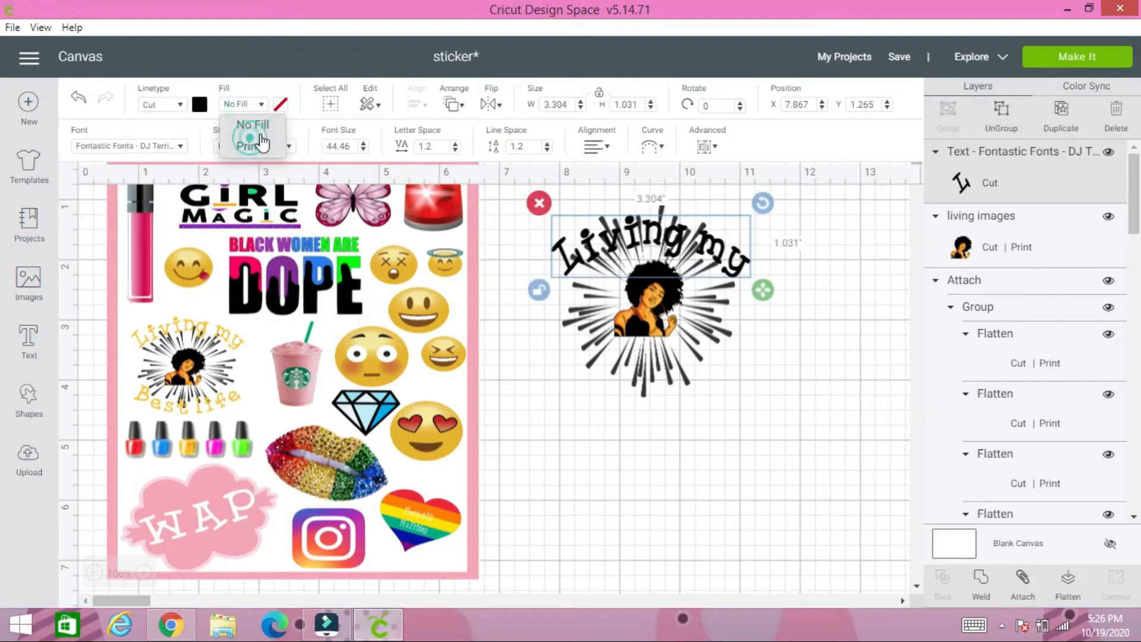
pyautogui.click(279, 105)
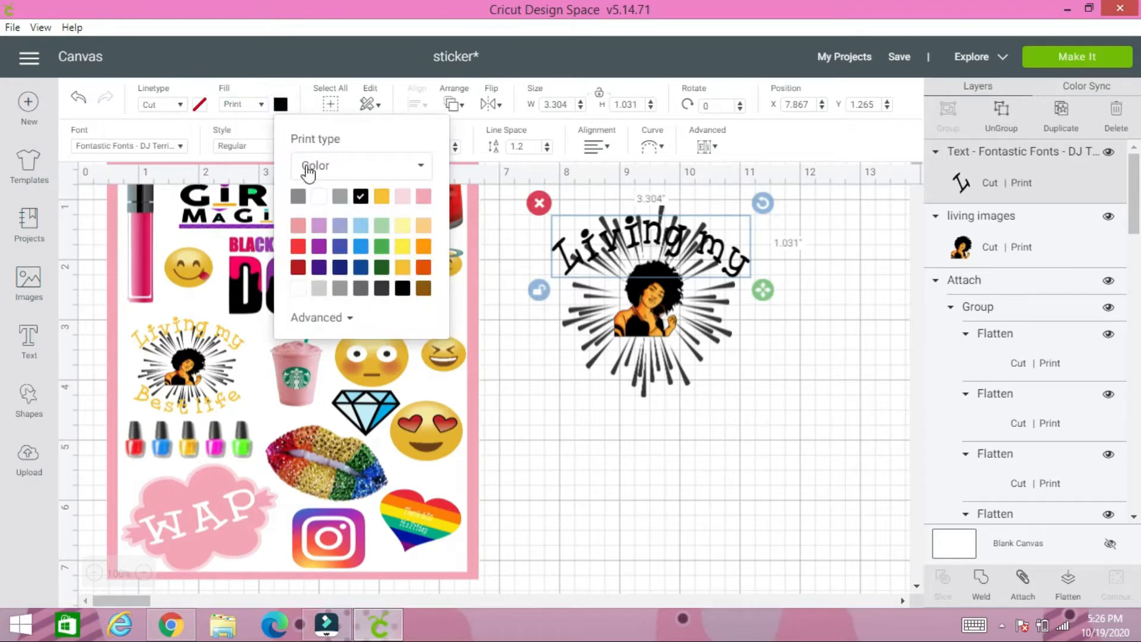
pyautogui.click(380, 198)
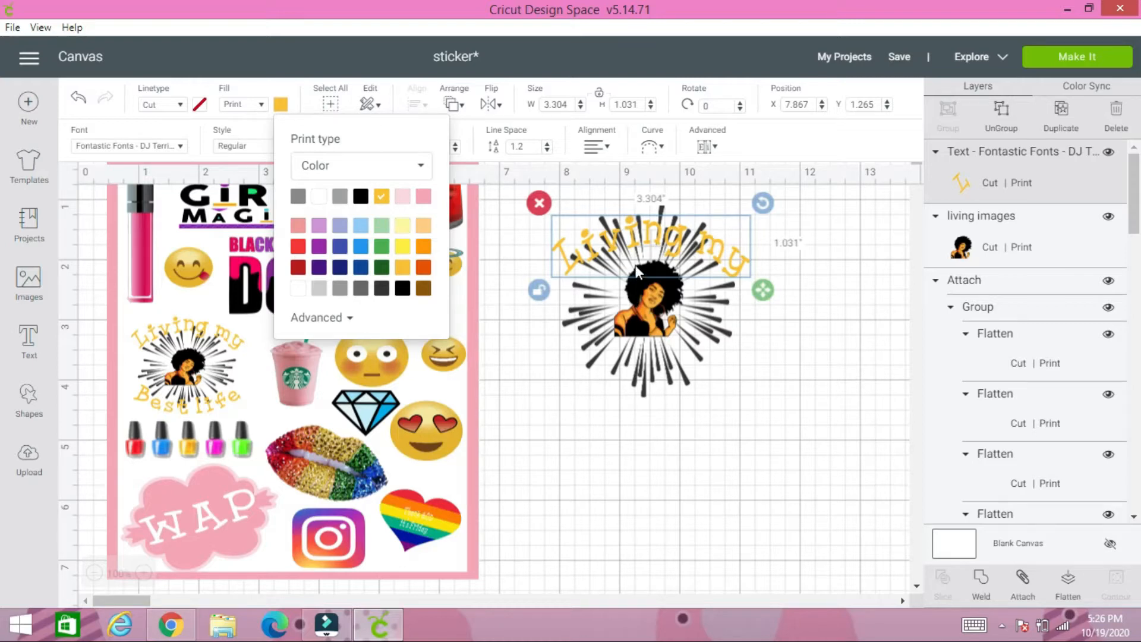
pyautogui.moveTo(635, 227); pyautogui.dragTo(639, 204)
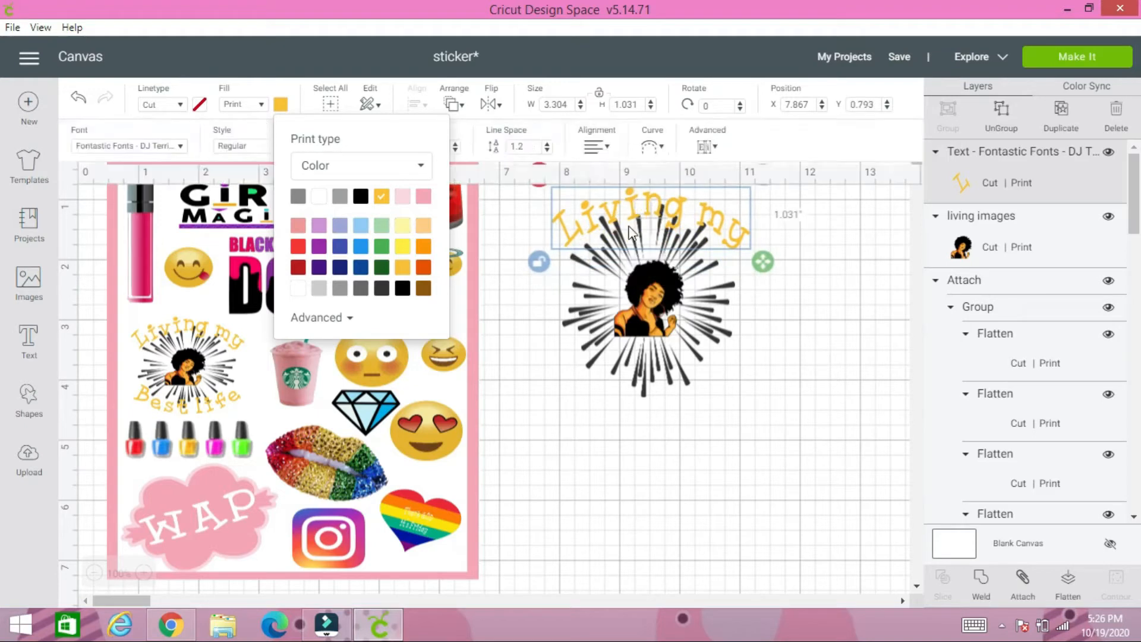
pyautogui.click(583, 504)
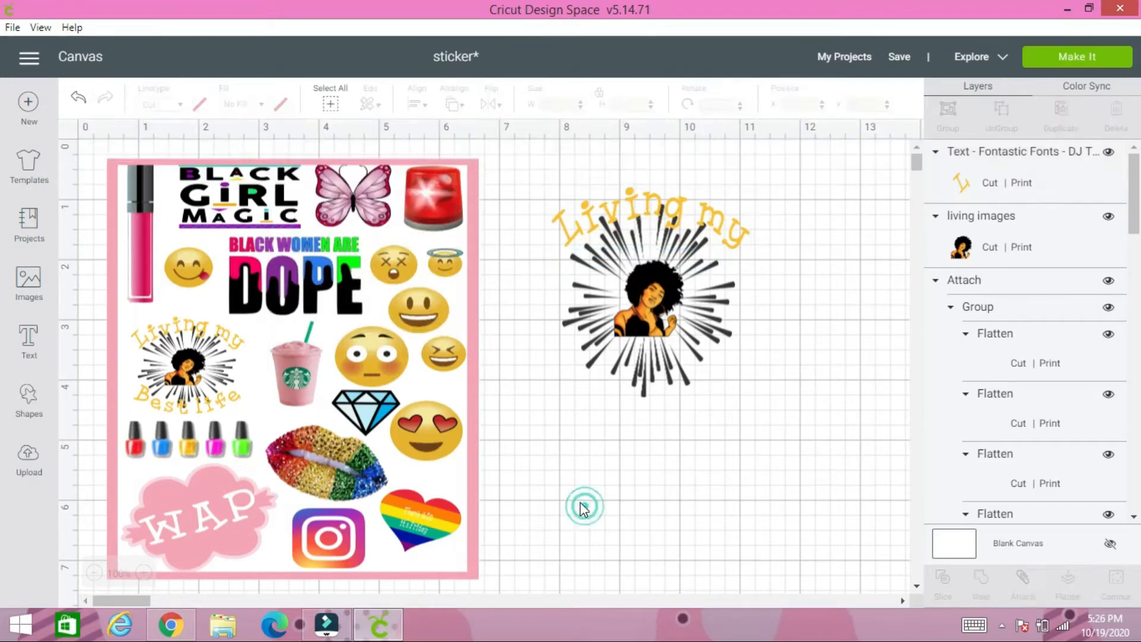
# Add a second text object reading "Best life"
pyautogui.click(27, 353)
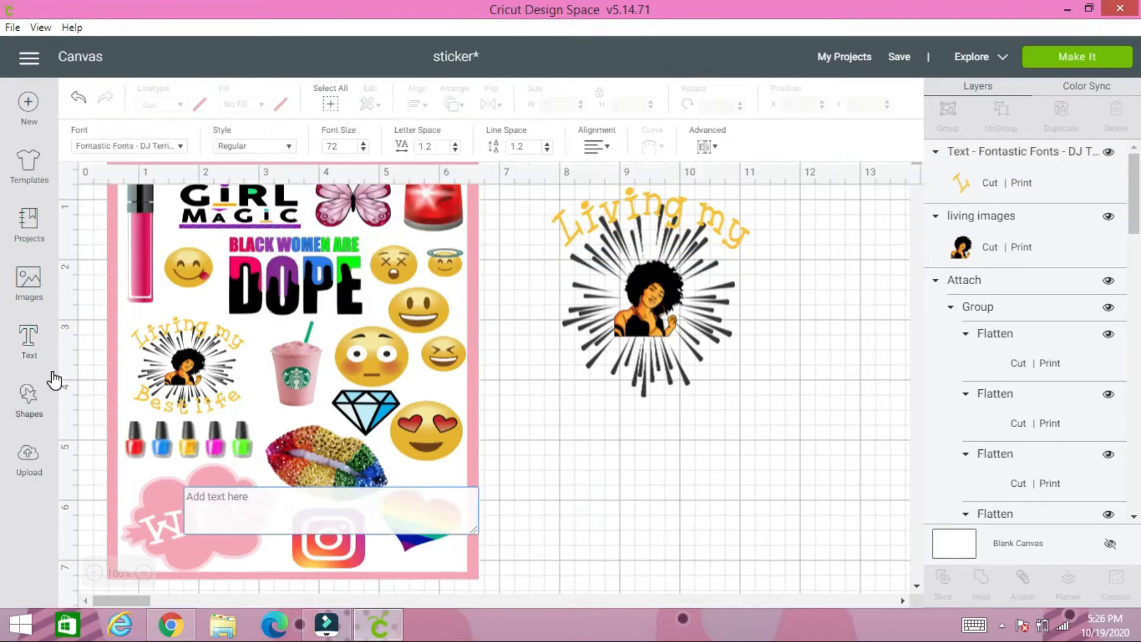
pyautogui.write('b')
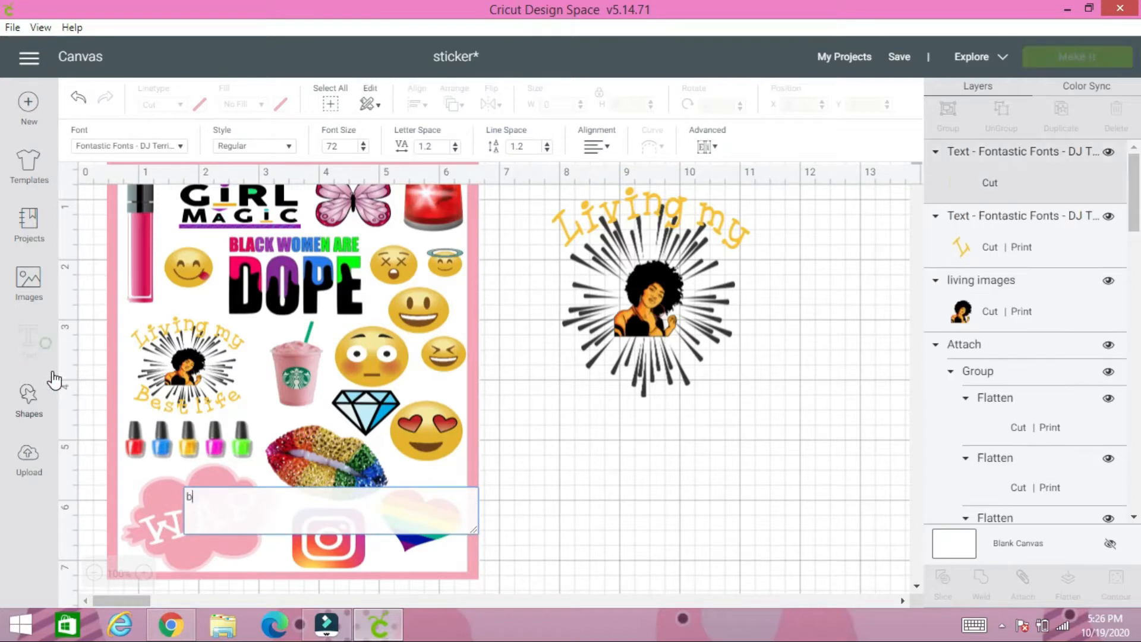
pyautogui.press('BackSpace')
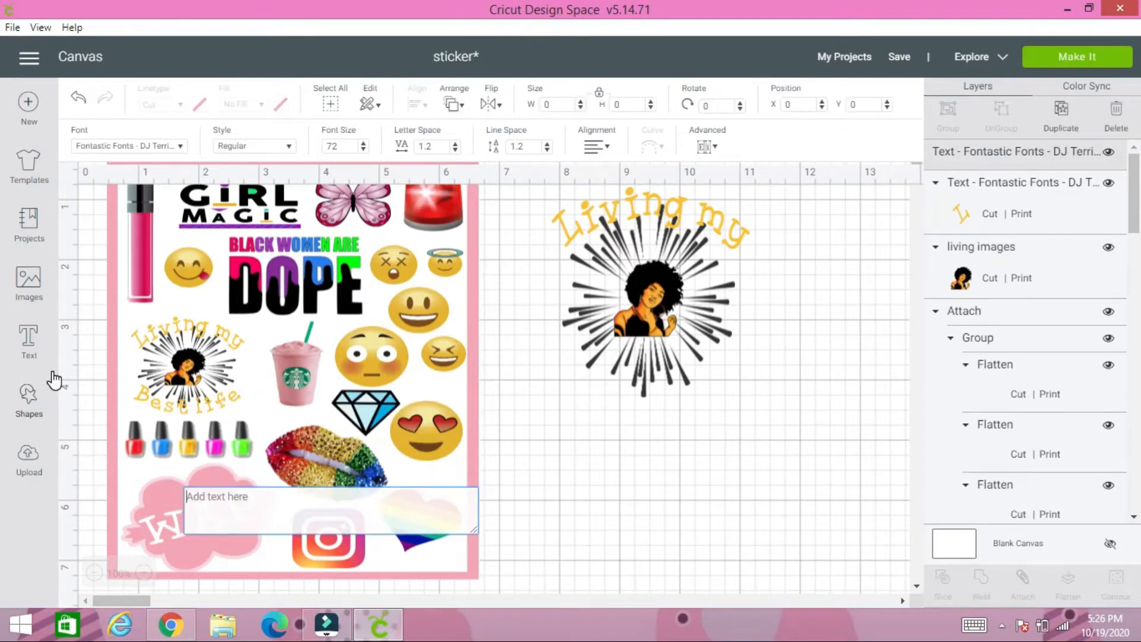
pyautogui.write('B')
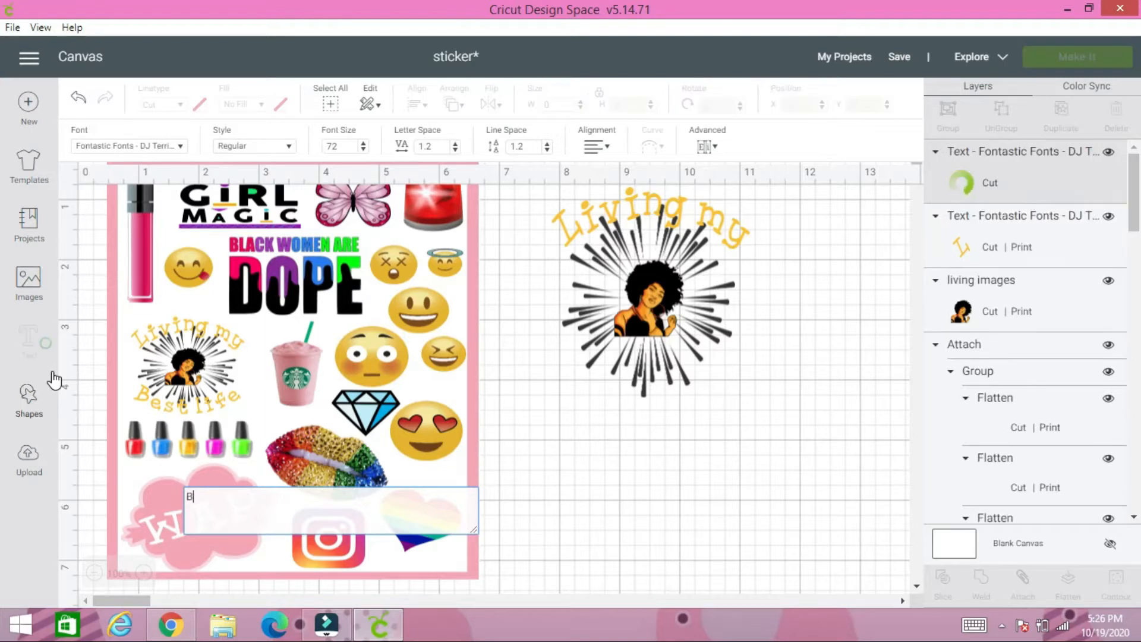
pyautogui.write('est life')
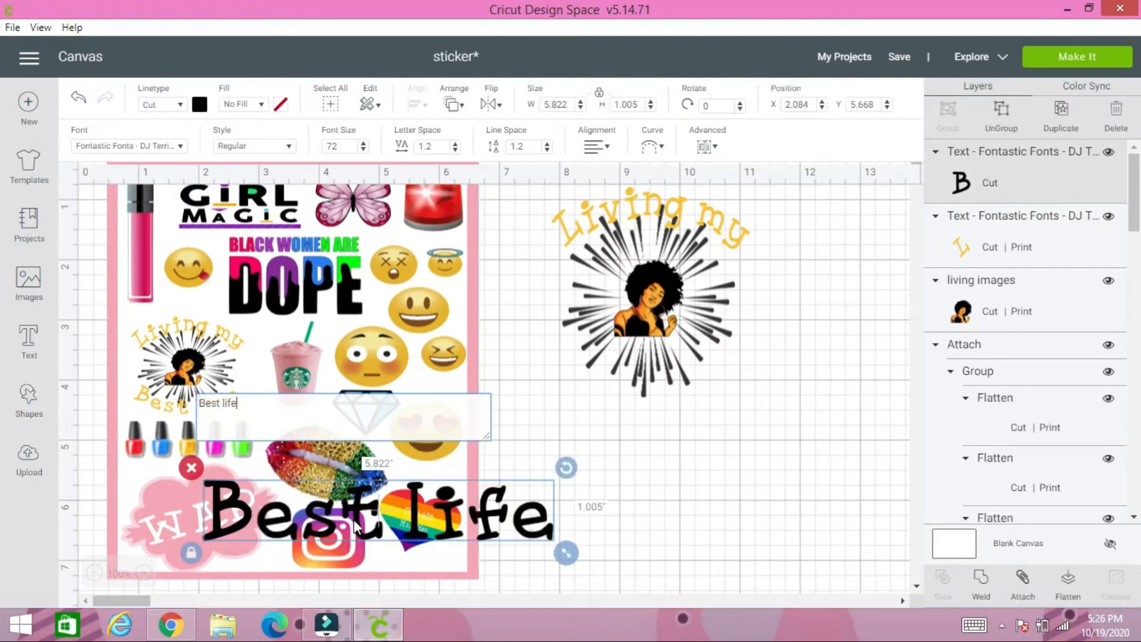
# Move "Best life" below the woman and curve it upward at the ends with a diameter of -11.82
pyautogui.moveTo(354, 520); pyautogui.dragTo(667, 392)
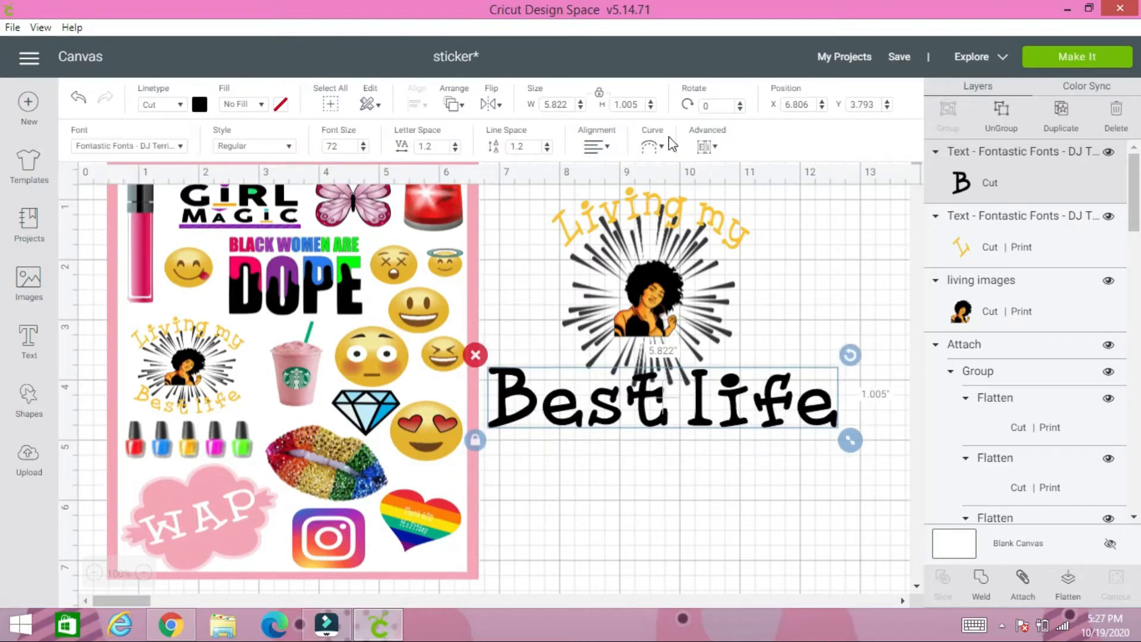
pyautogui.click(657, 146)
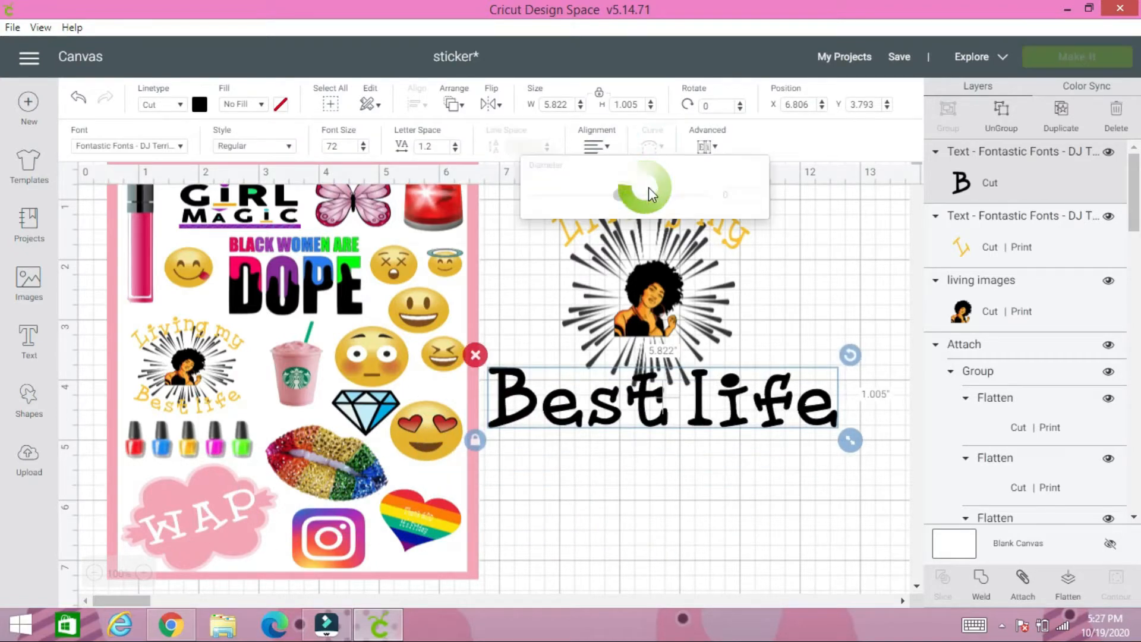
pyautogui.moveTo(621, 197); pyautogui.dragTo(577, 195)
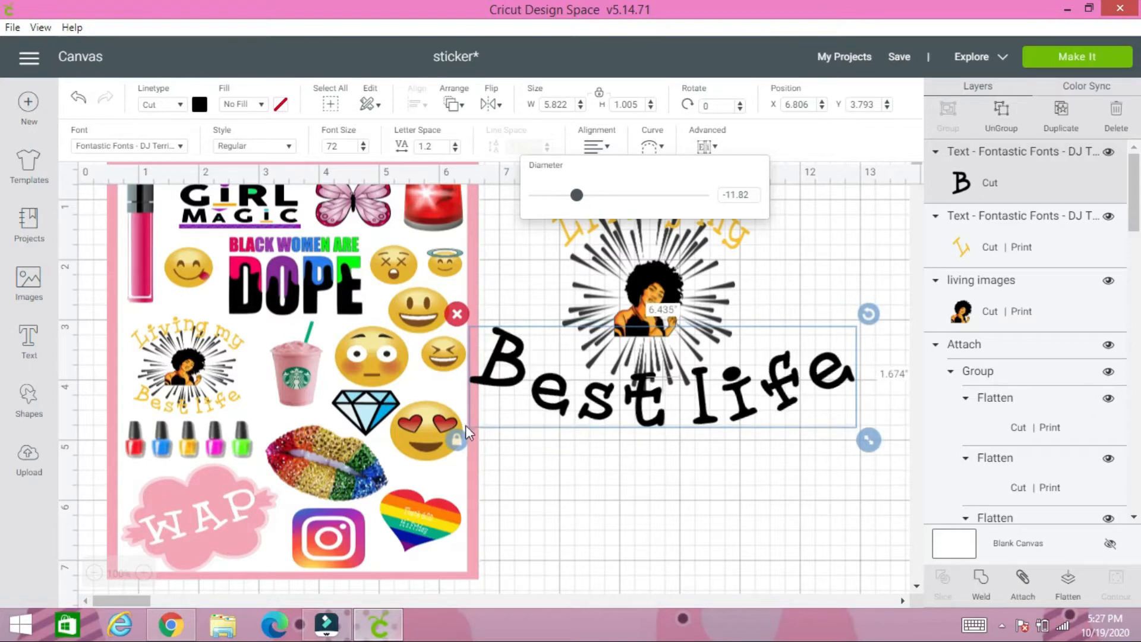
# Unlock the proportions of "Best life", shrink it to about 3.56 by 0.89 in and place it across the starburst's lower part
pyautogui.click(457, 440)
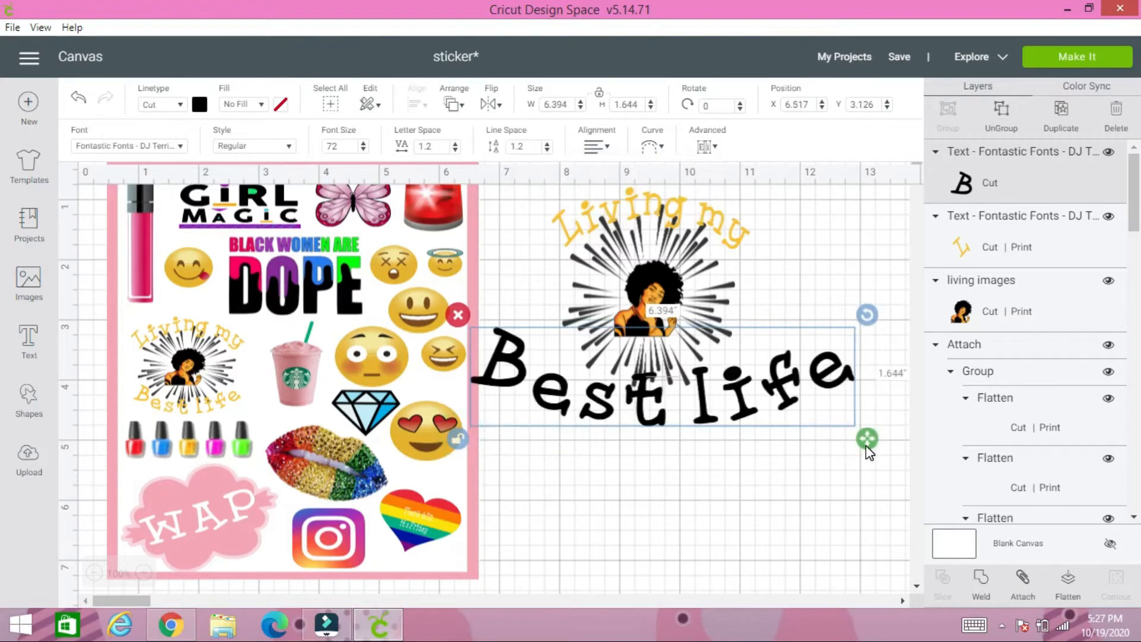
pyautogui.moveTo(865, 441); pyautogui.dragTo(698, 404)
pyautogui.moveTo(637, 368); pyautogui.dragTo(704, 379)
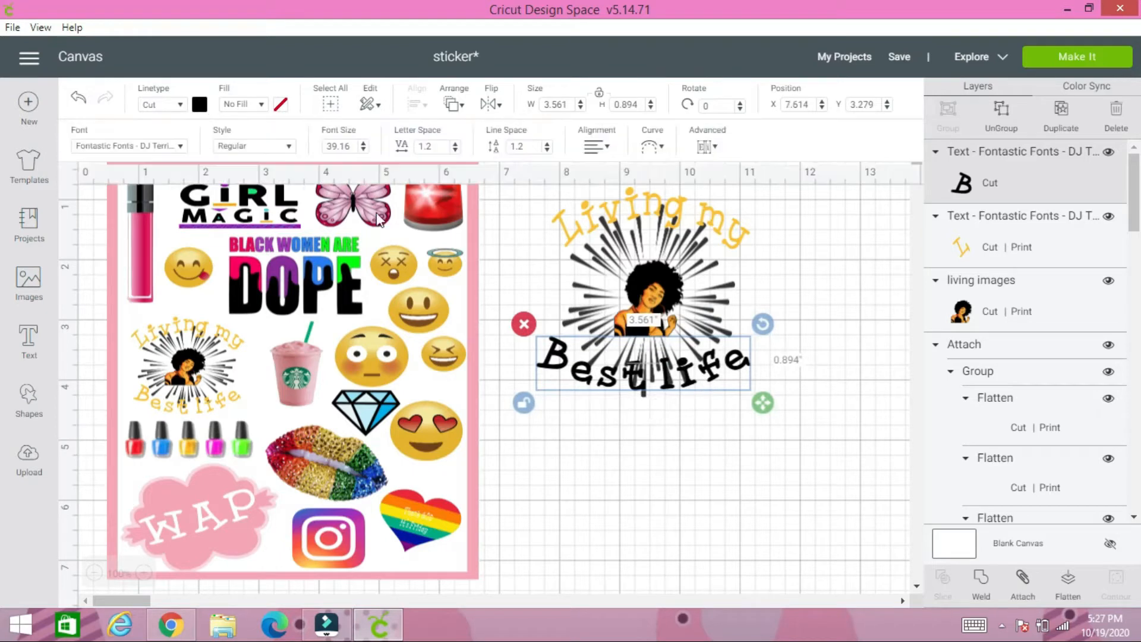
# Give the "Best life" text a Print fill in the same golden yellow as "Living my"
pyautogui.click(262, 105)
pyautogui.click(261, 149)
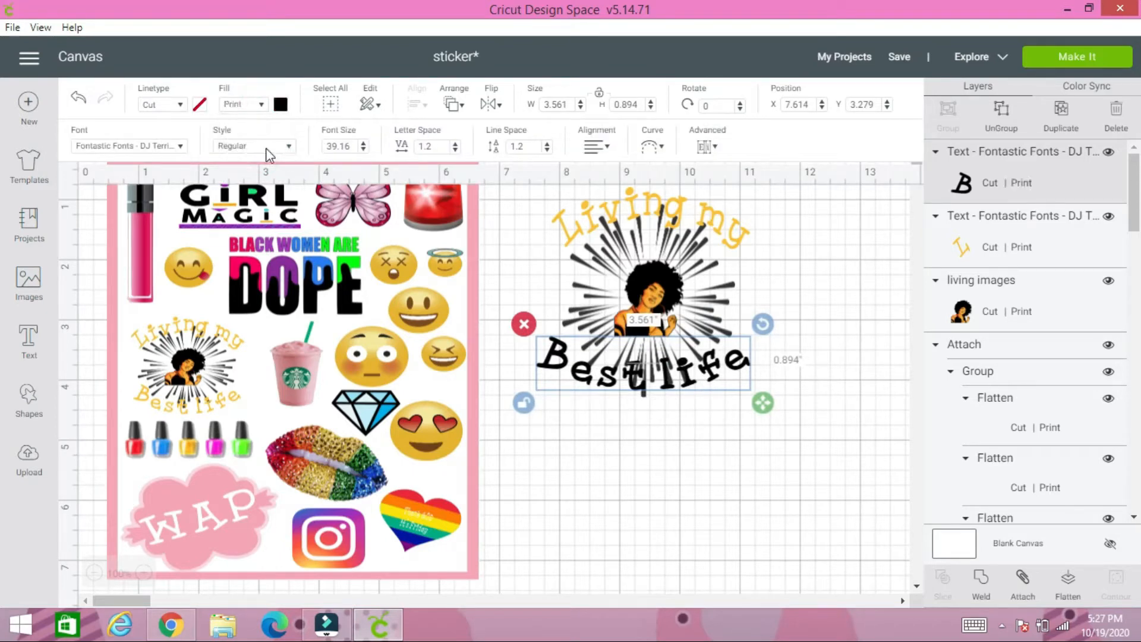
pyautogui.click(281, 105)
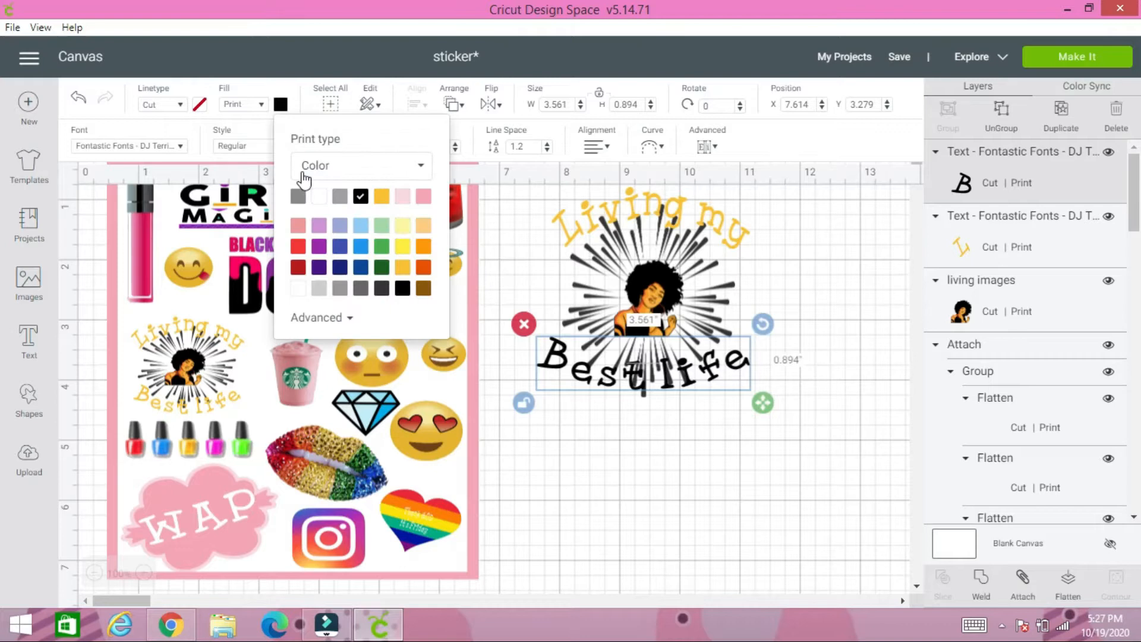
pyautogui.click(382, 202)
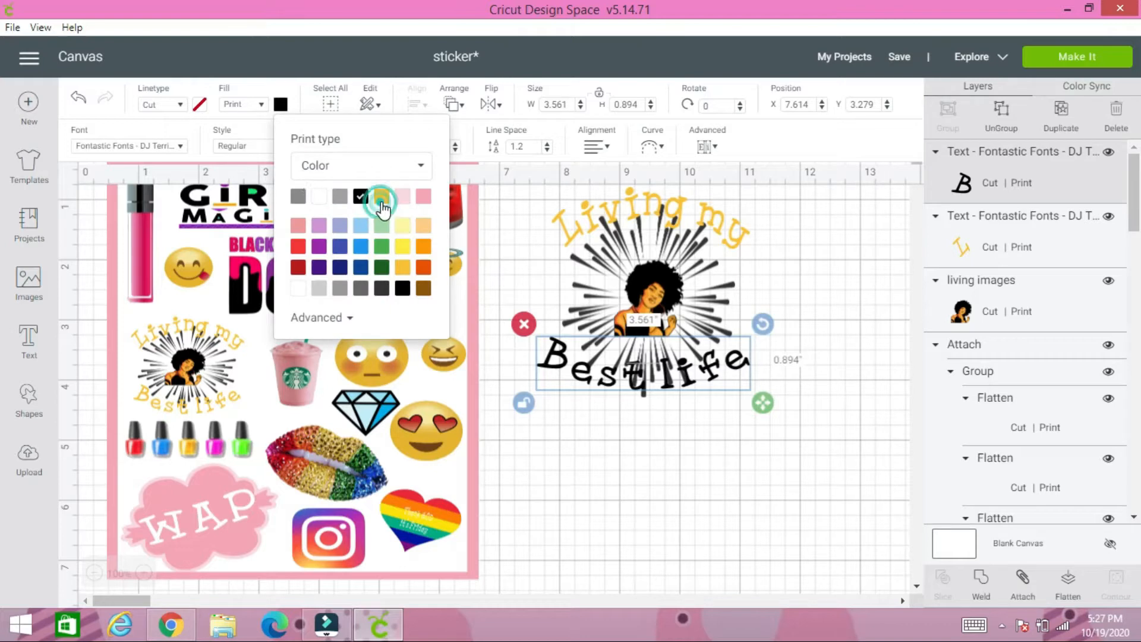
# Nudge the starburst slightly sideways and down behind the text, to about X 7.958, Y 1.139
pyautogui.click(647, 371)
pyautogui.moveTo(656, 383); pyautogui.dragTo(651, 387)
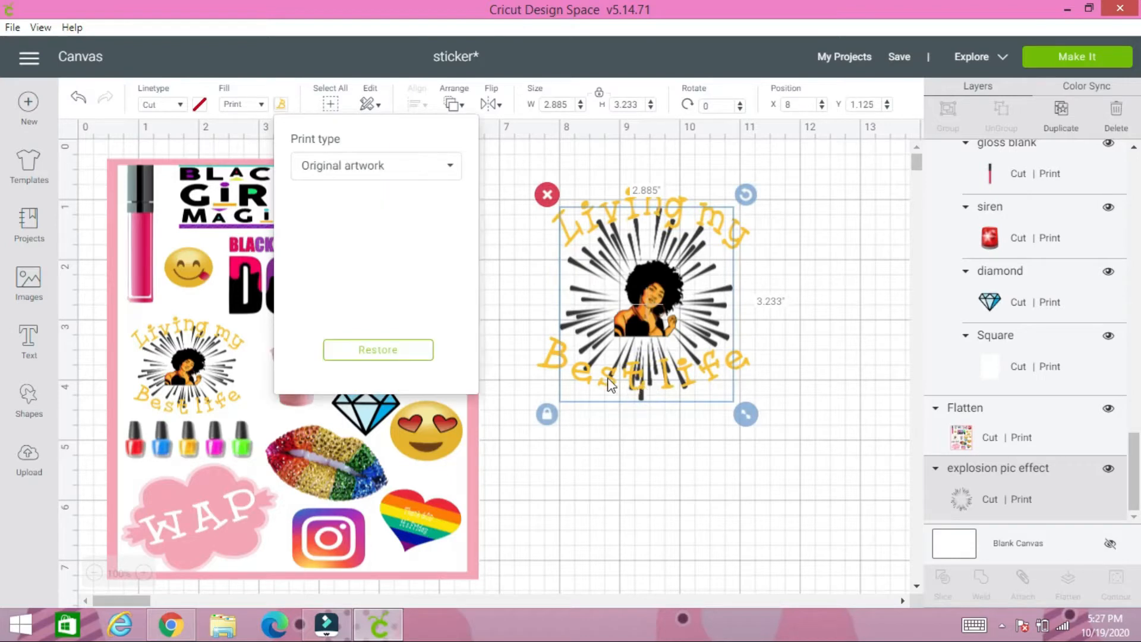
pyautogui.click(554, 357)
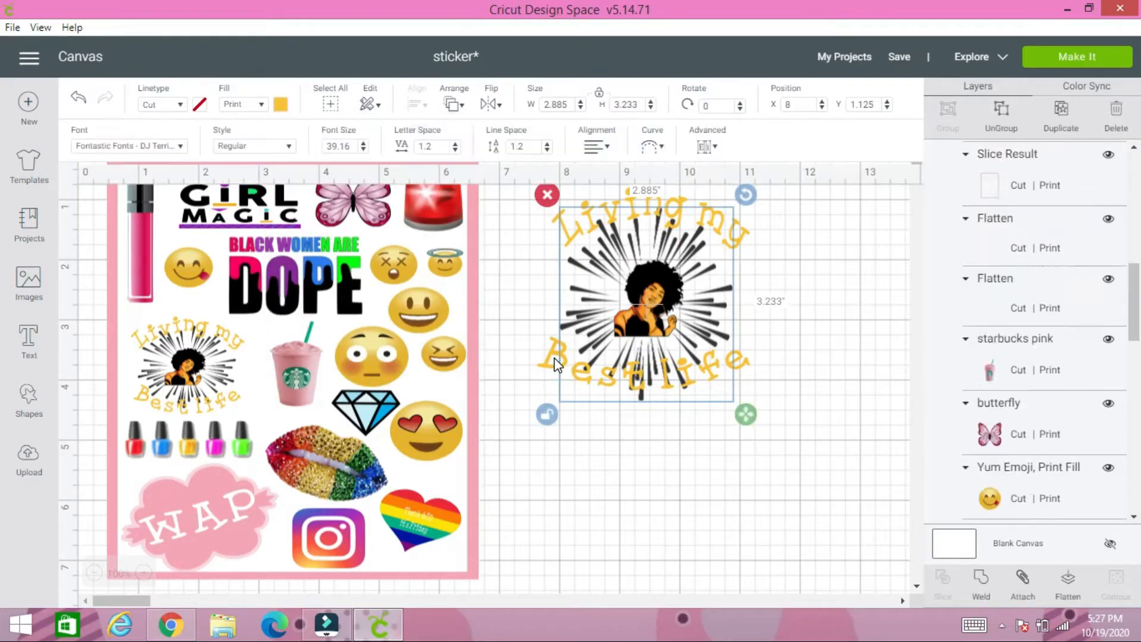
pyautogui.click(530, 238)
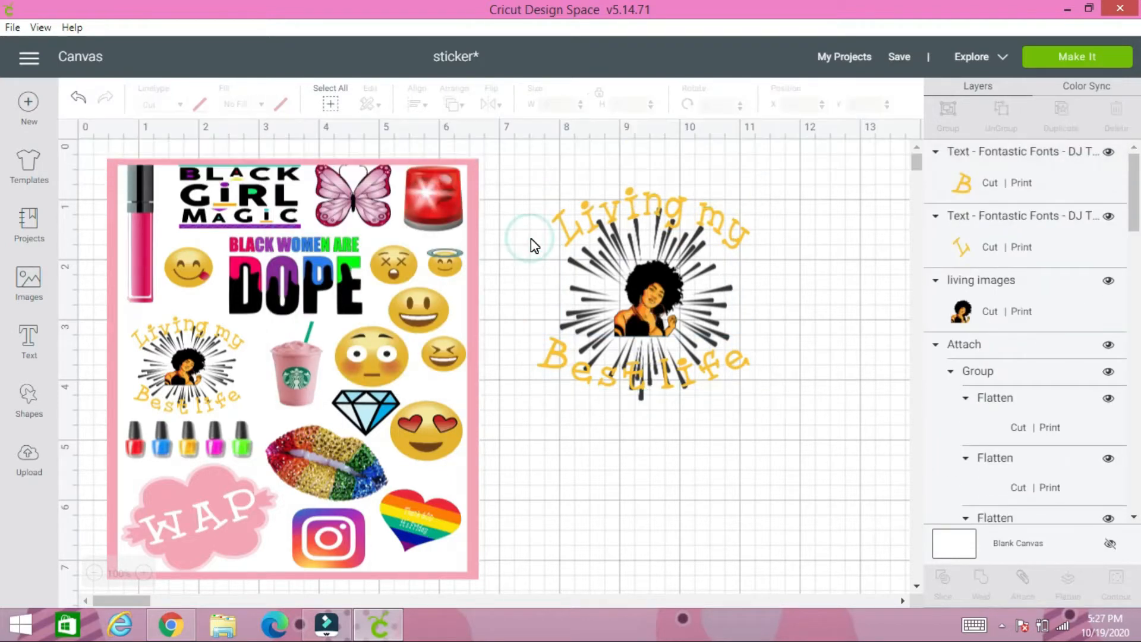
pyautogui.click(546, 364)
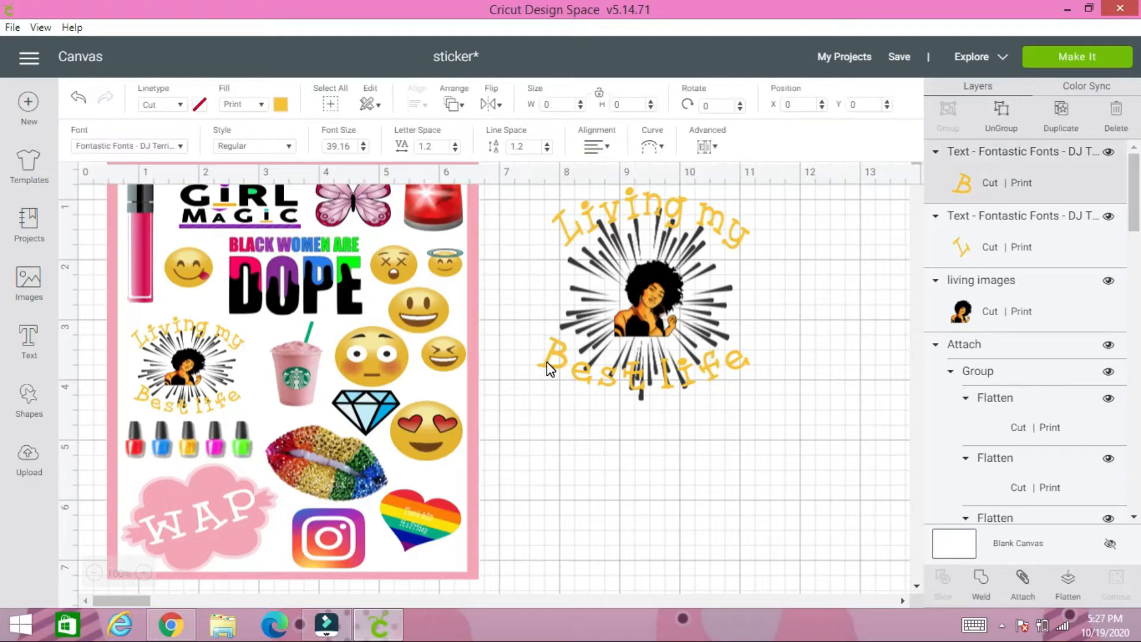
pyautogui.click(726, 366)
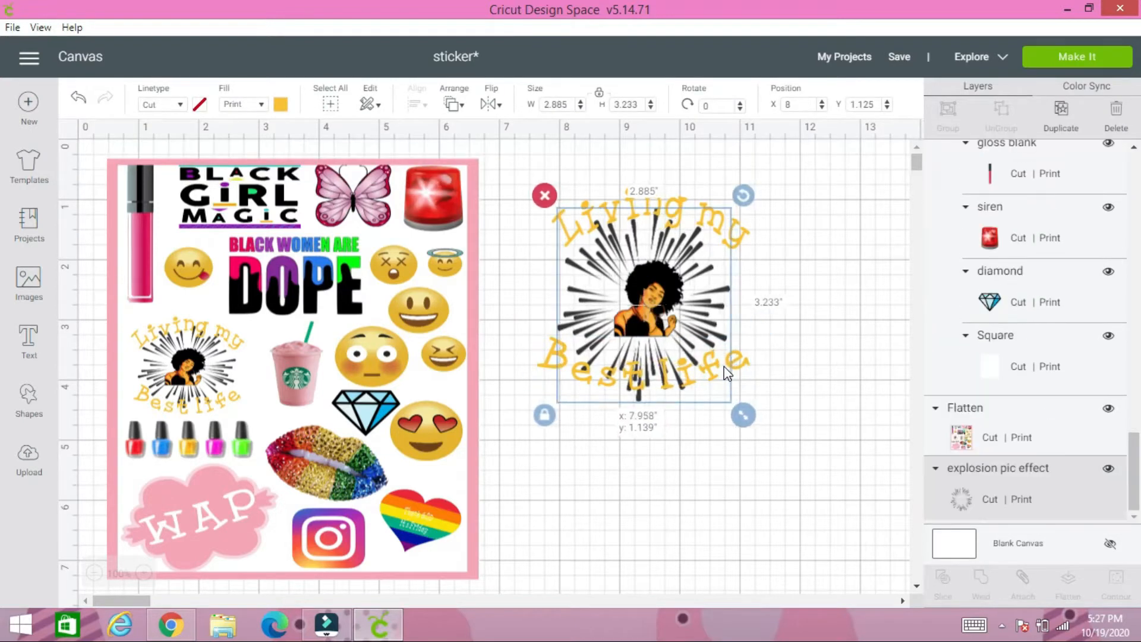
# Shift the "Best life" text slightly to the right, to about X 7.656, and deselect it
pyautogui.click(748, 368)
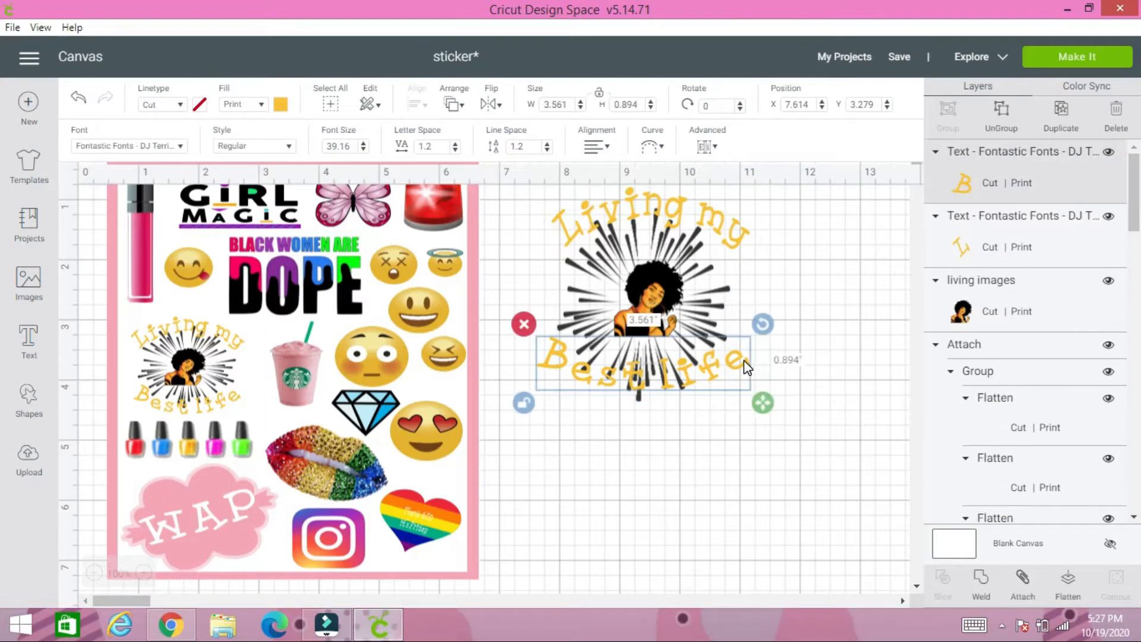
pyautogui.moveTo(743, 360); pyautogui.dragTo(747, 360)
pyautogui.click(647, 465)
# Lock the proportions of the "Best life" text again and deselect it
pyautogui.click(609, 373)
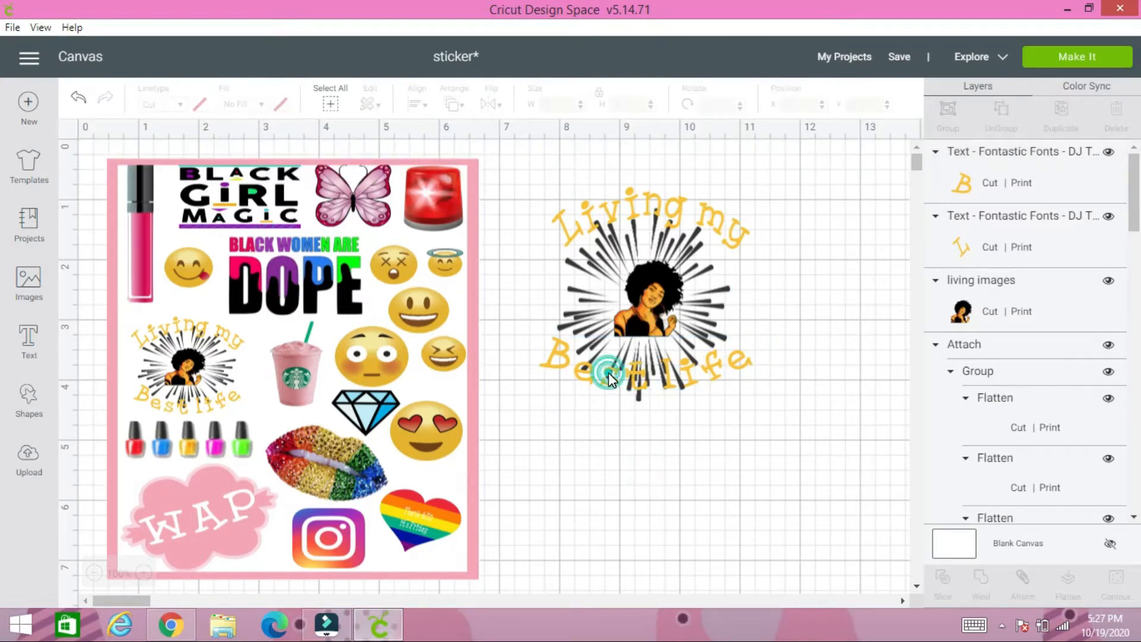
pyautogui.click(527, 403)
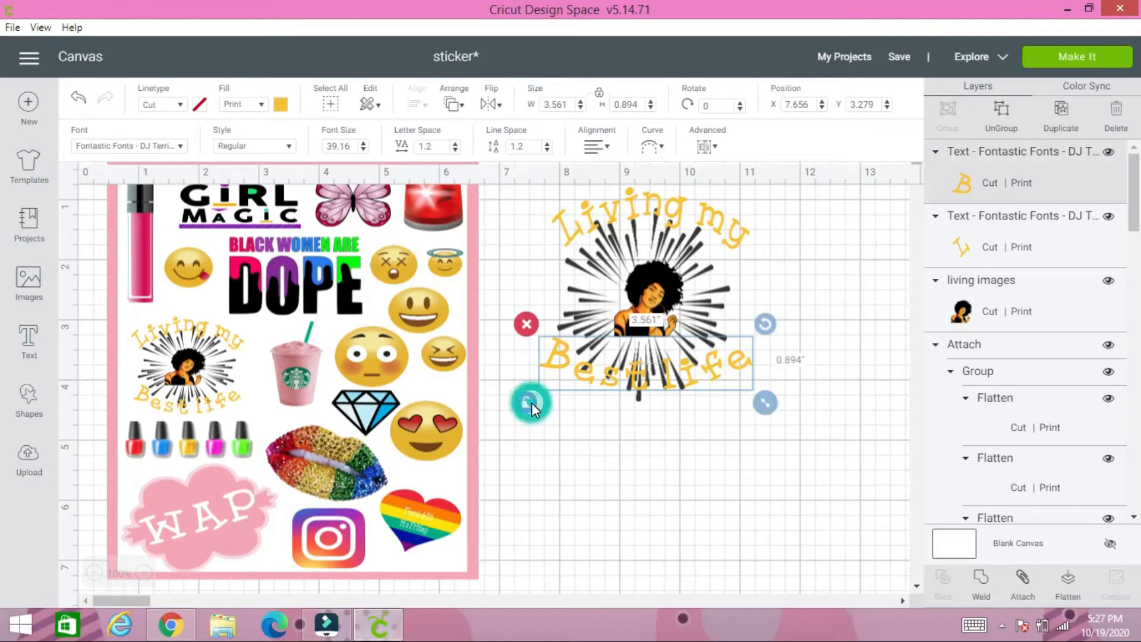
pyautogui.click(553, 464)
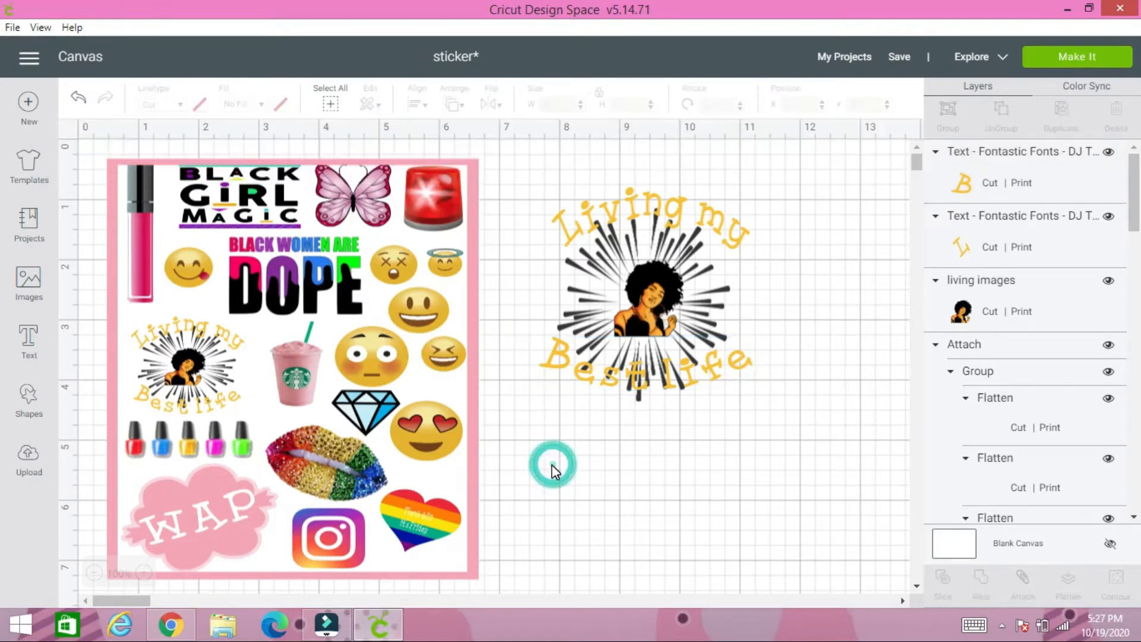
# Add a circle over the design, unlock its proportions and stretch it to about 4.04 by 3.71 in
pyautogui.click(29, 401)
pyautogui.click(159, 290)
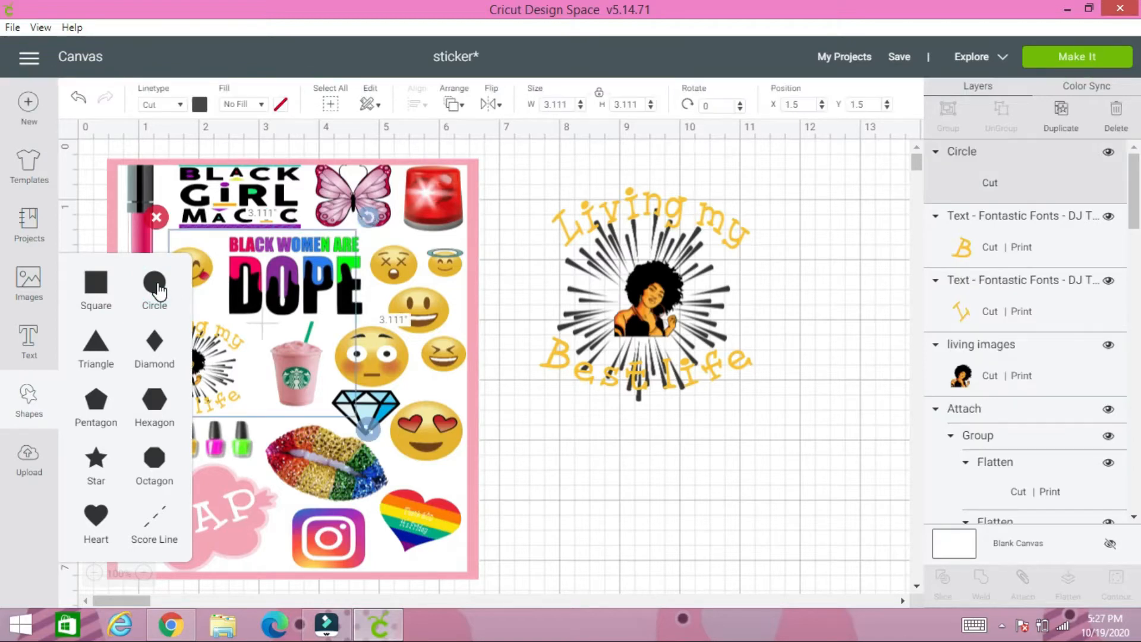
pyautogui.moveTo(272, 325); pyautogui.dragTo(631, 277)
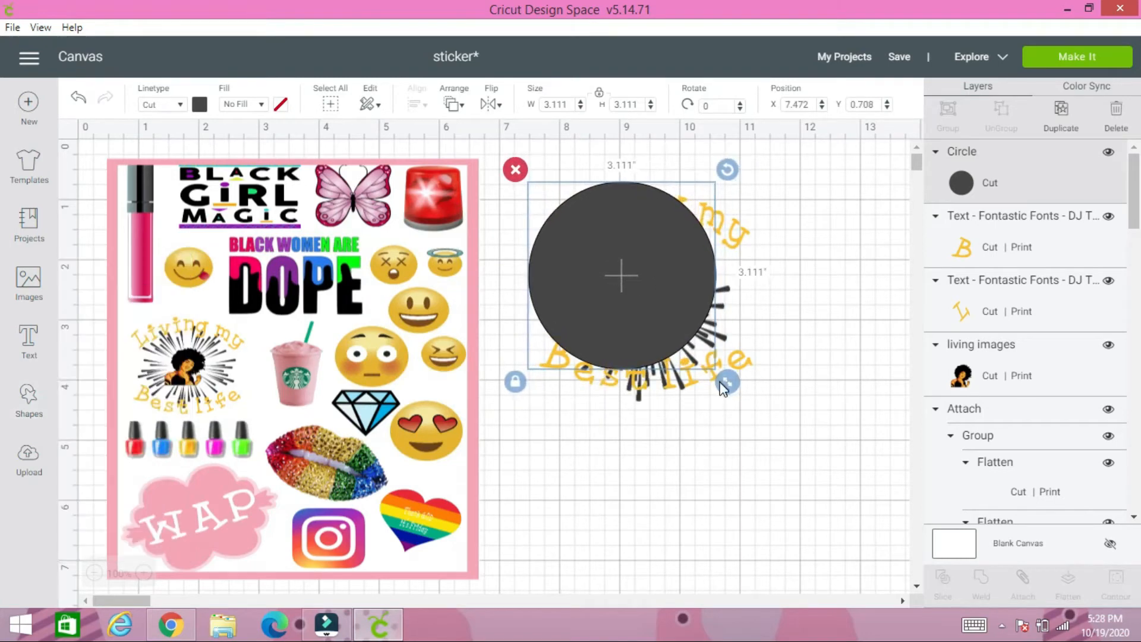
pyautogui.click(515, 381)
pyautogui.moveTo(731, 386); pyautogui.dragTo(792, 427)
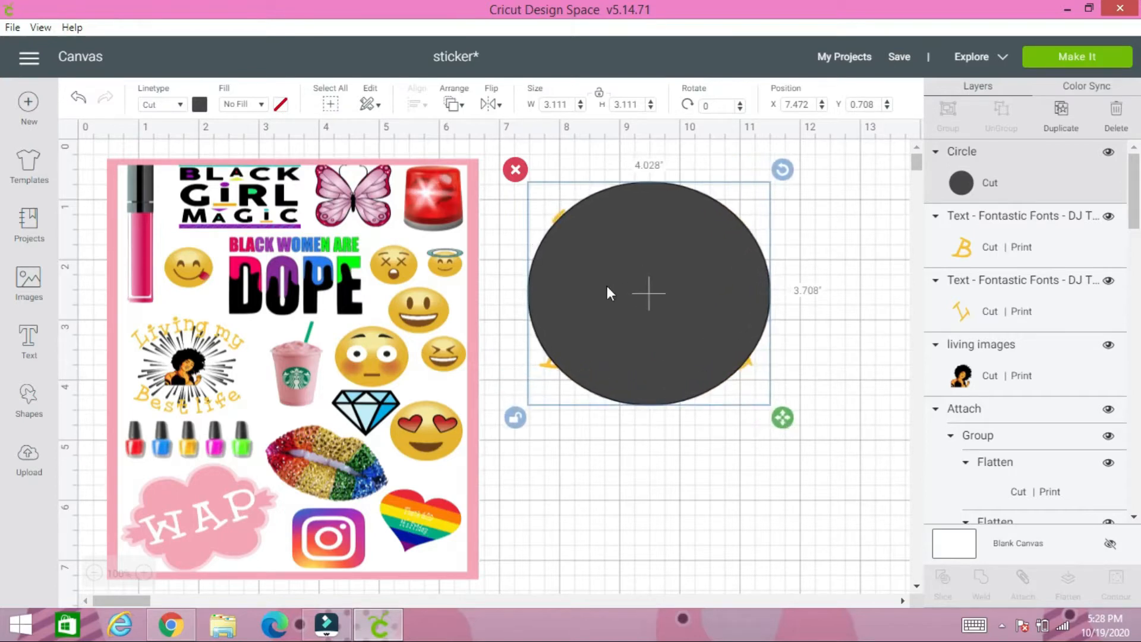
# Send the circle to the back, enlarge it to about 4.35 by 3.94 in around the design at X 7.278, Y 0.653, and relock its proportions
pyautogui.click(450, 107)
pyautogui.click(477, 135)
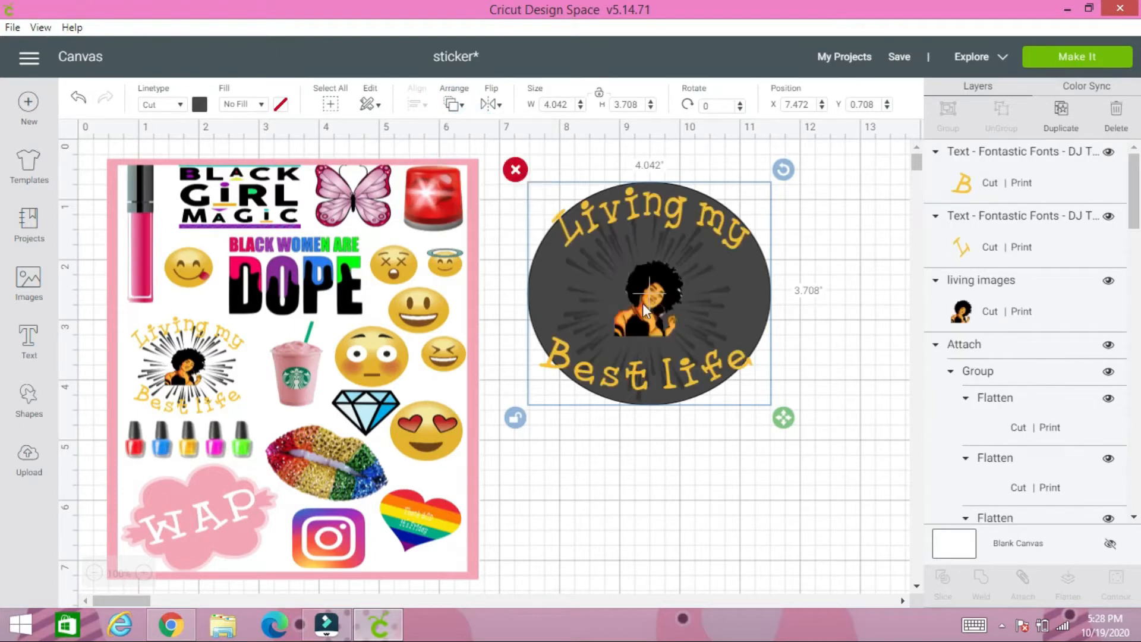
pyautogui.moveTo(789, 425); pyautogui.dragTo(806, 439)
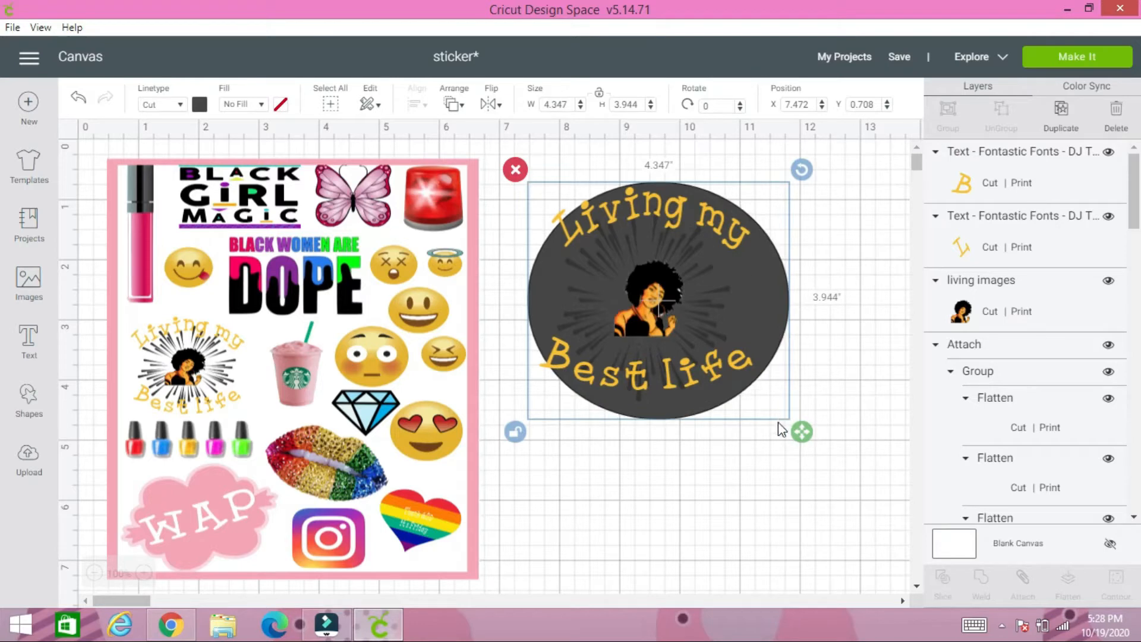
pyautogui.moveTo(768, 325)
pyautogui.mouseDown()
pyautogui.moveTo(747, 308)
pyautogui.moveTo(756, 318)
pyautogui.mouseUp()
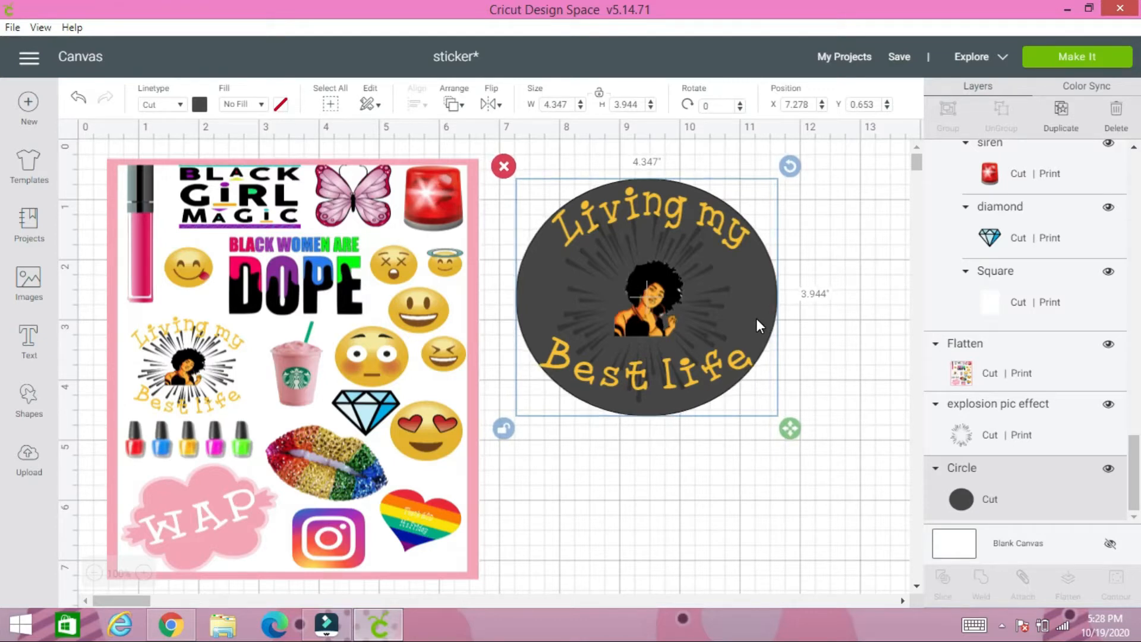
pyautogui.click(504, 427)
pyautogui.click(666, 464)
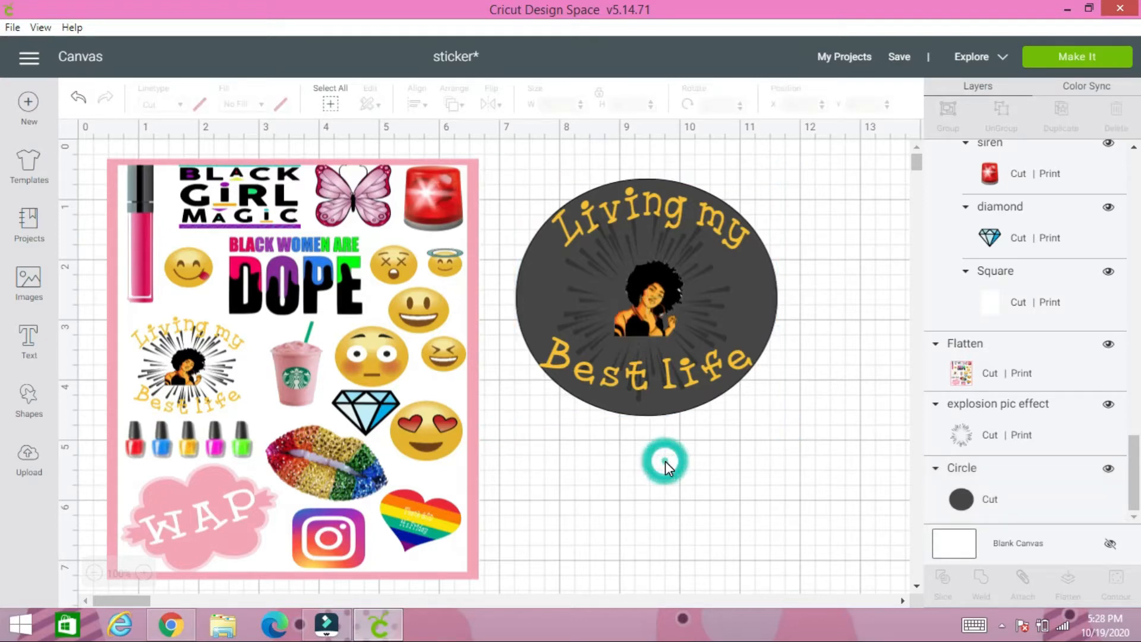
# Give the background circle a white Print fill
pyautogui.click(949, 495)
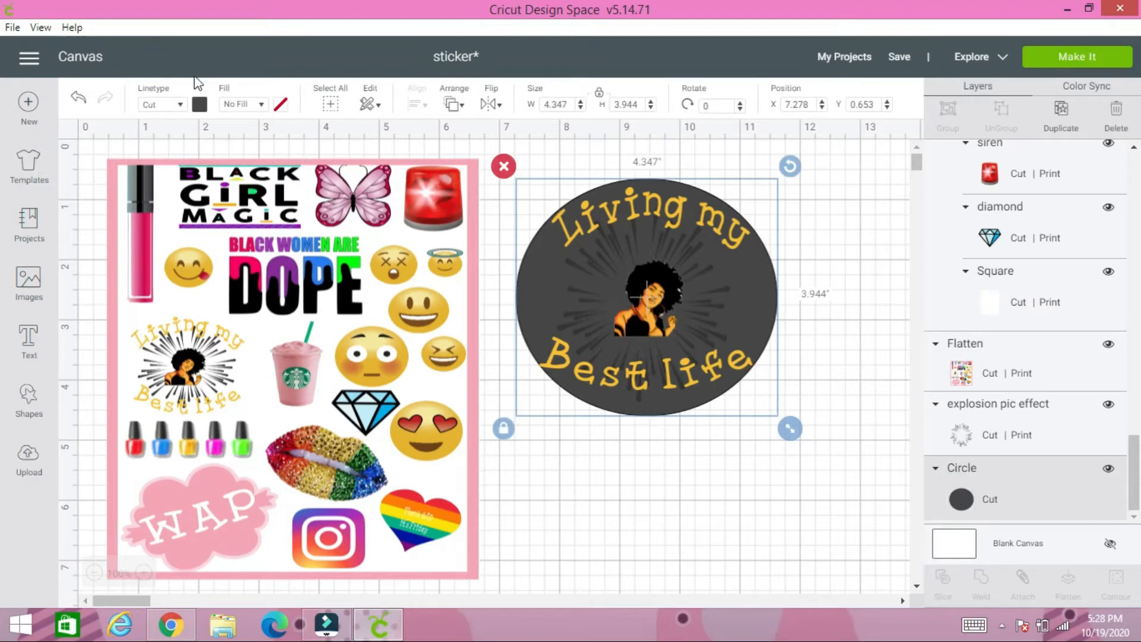
pyautogui.click(259, 105)
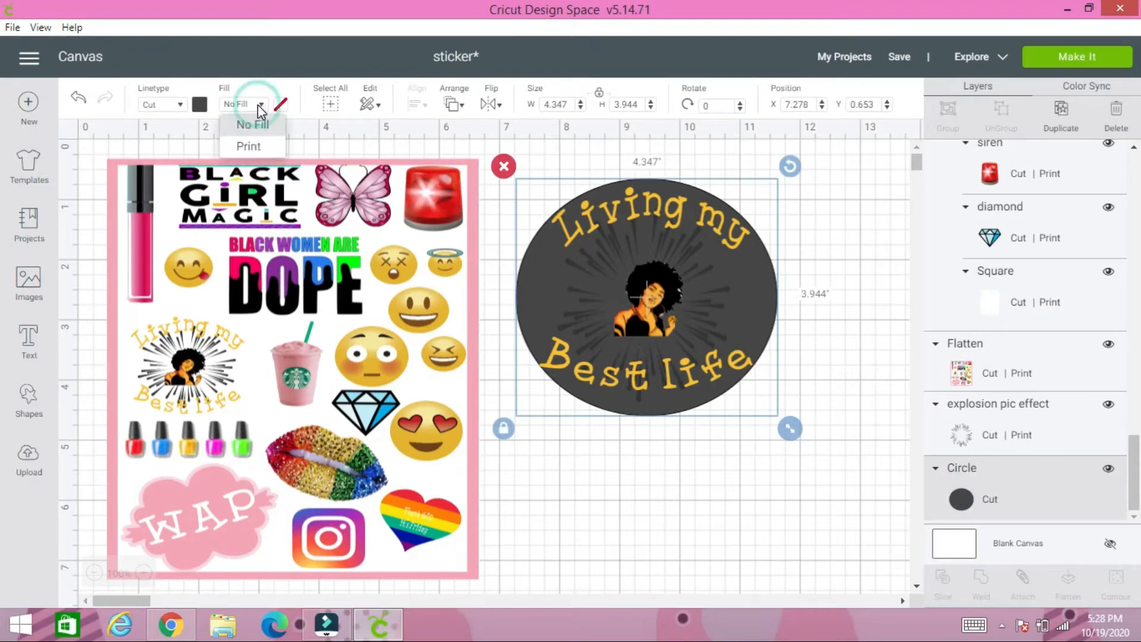
pyautogui.click(259, 147)
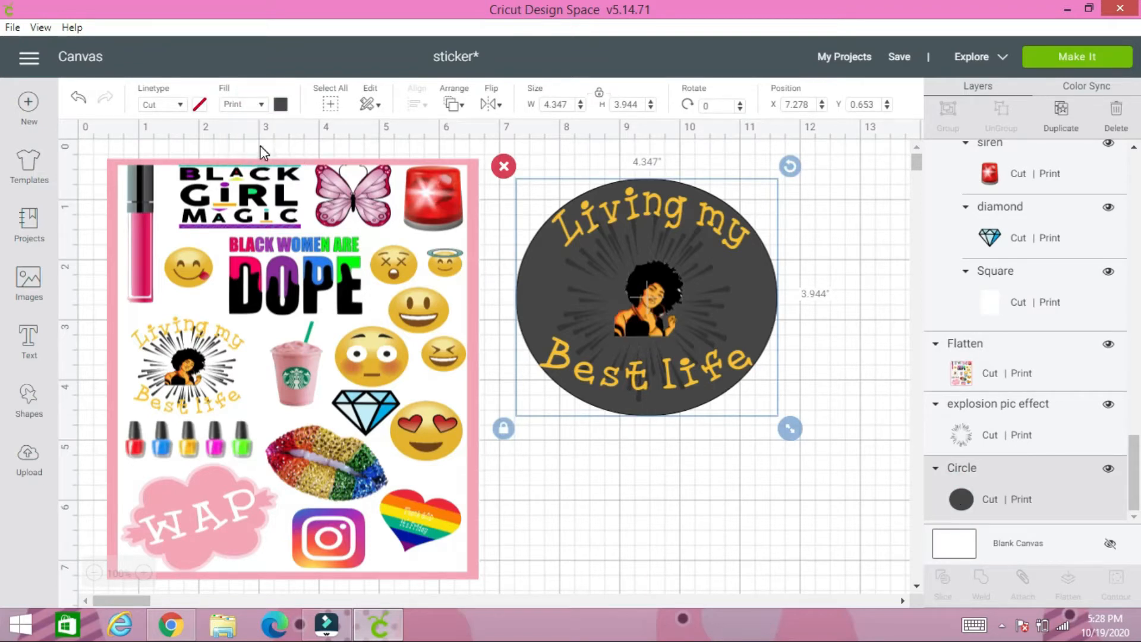
pyautogui.click(280, 105)
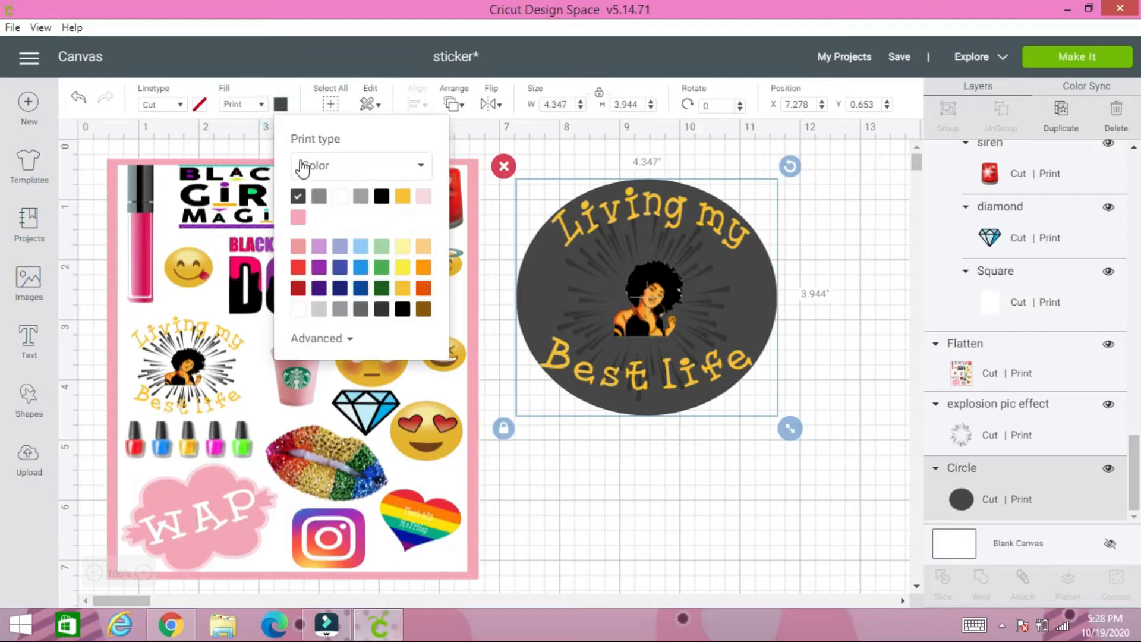
pyautogui.click(339, 200)
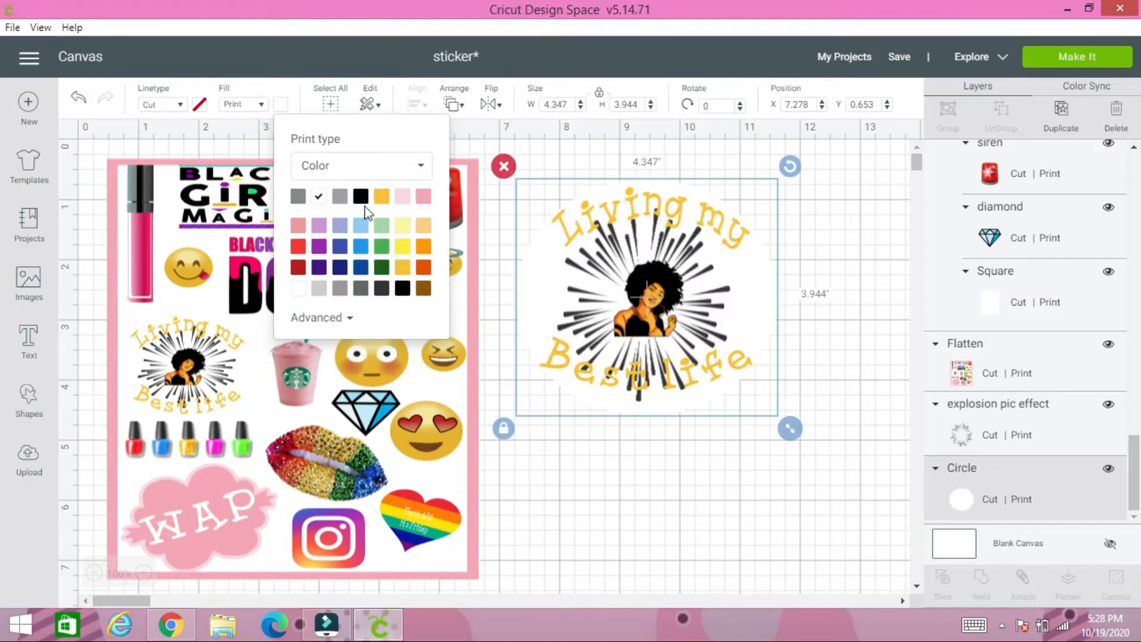
pyautogui.click(530, 164)
# Flatten the white circle, starburst, woman image and both texts into one printable sticker
pyautogui.moveTo(529, 173); pyautogui.dragTo(788, 410)
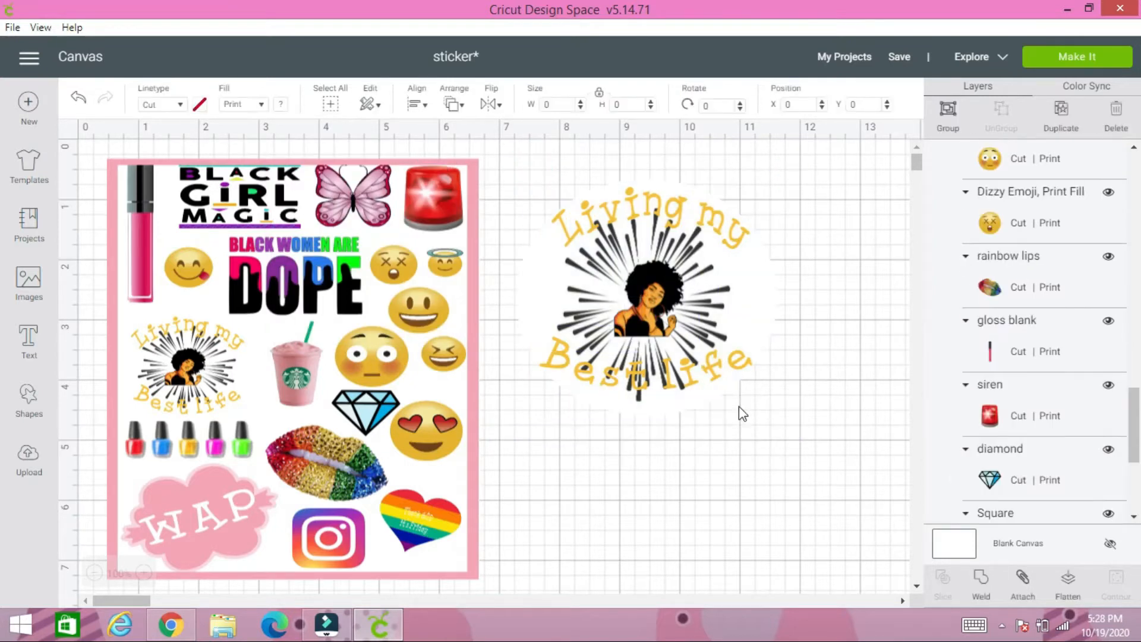
pyautogui.click(1075, 588)
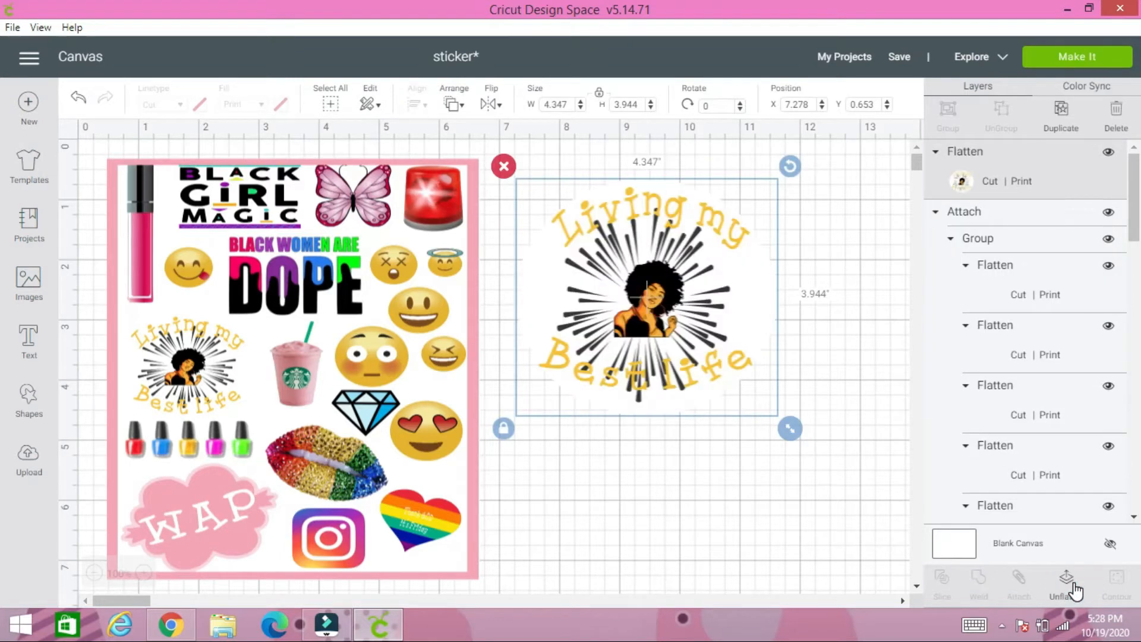
pyautogui.click(769, 497)
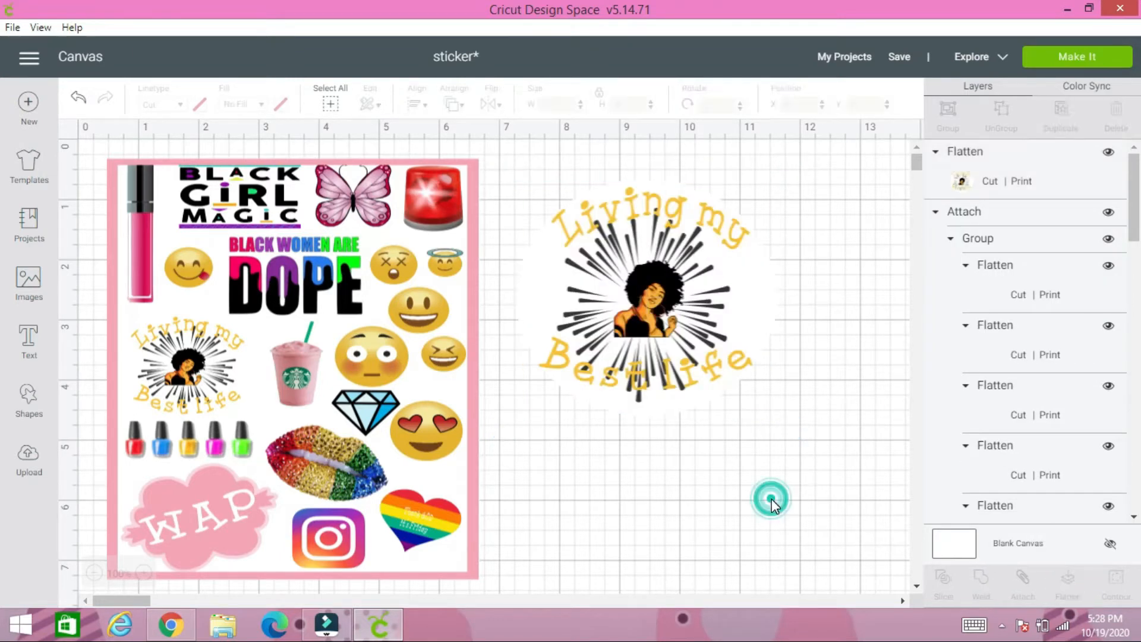
# Shrink the flattened "Living my Best life" sticker proportionally to about 2.51 by 2.28 in
pyautogui.click(704, 366)
pyautogui.moveTo(789, 427); pyautogui.dragTo(691, 307)
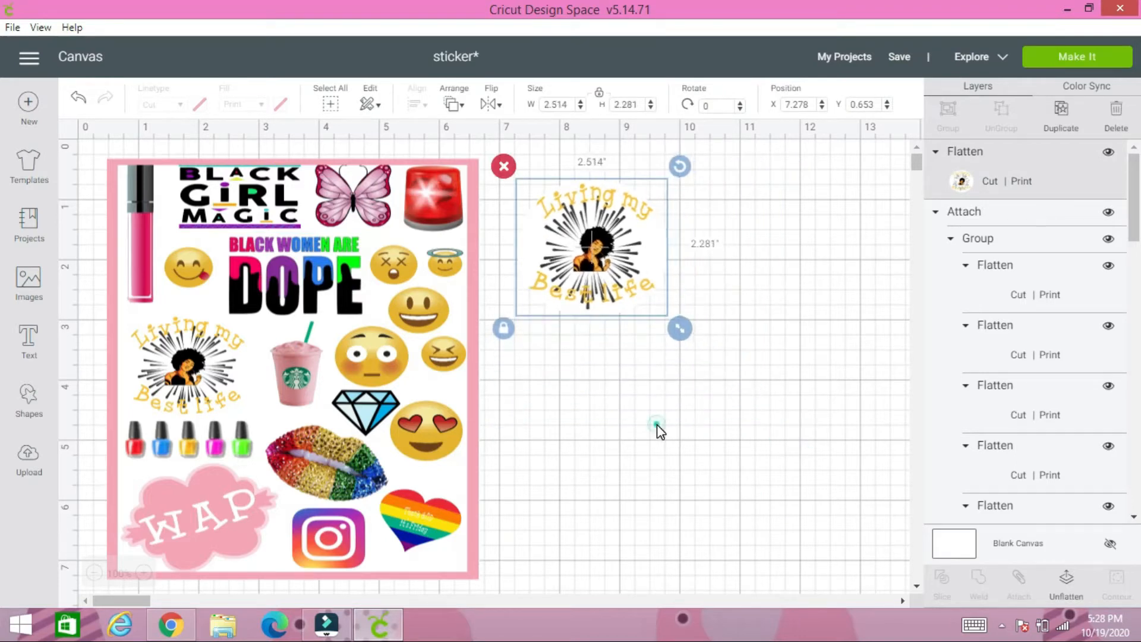
pyautogui.click(637, 396)
# Insert the uploaded "Melanin Poppin'" image of the girl in the pink sweatshirt onto the canvas
pyautogui.click(36, 467)
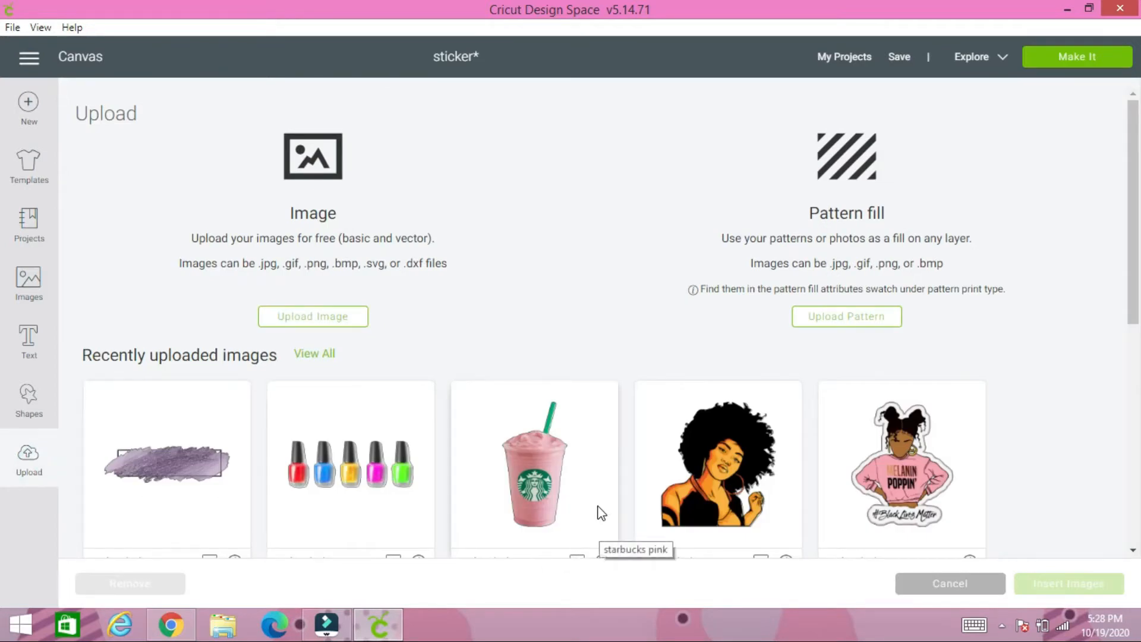
pyautogui.scroll(-3, 594, 506)
pyautogui.scroll(-2, 597, 509)
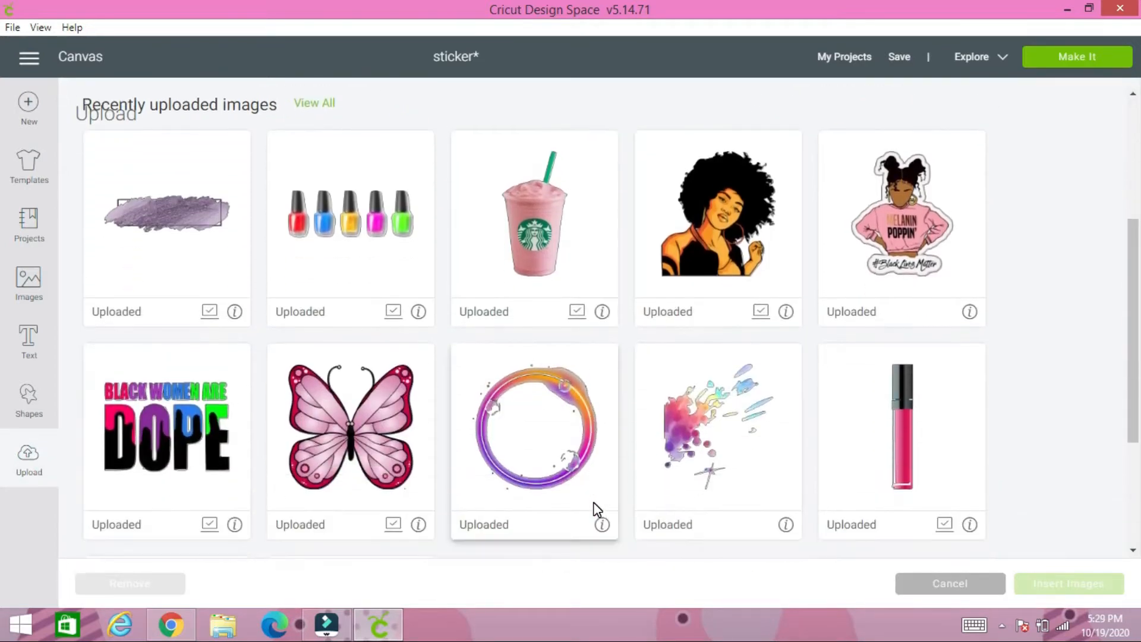
pyautogui.scroll(-3, 591, 502)
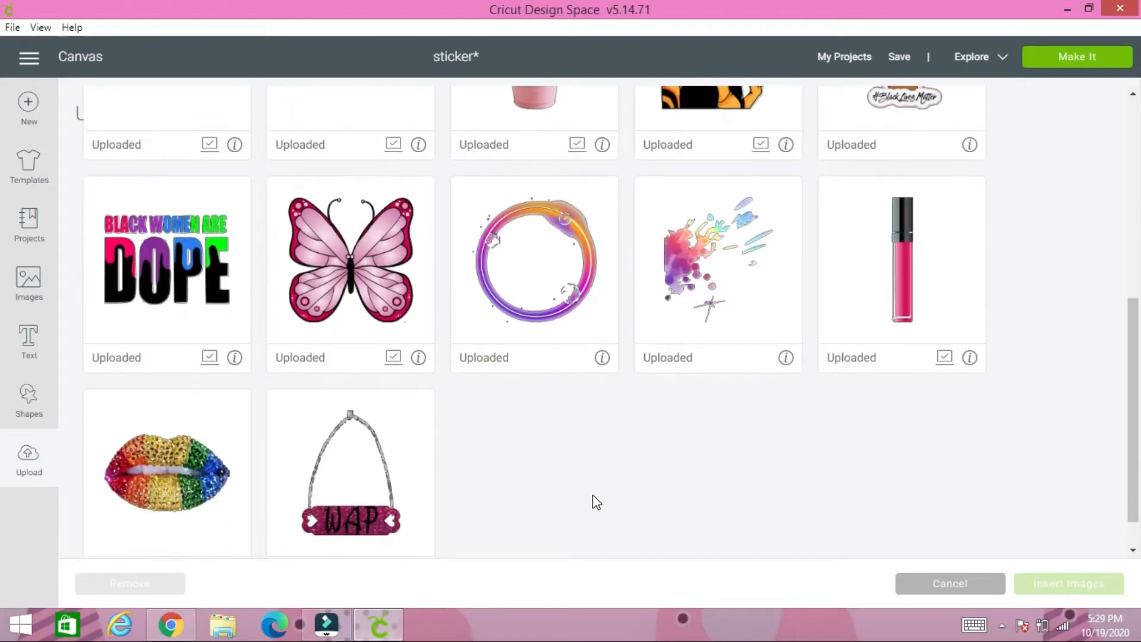
pyautogui.scroll(1, 597, 499)
pyautogui.scroll(4, 603, 496)
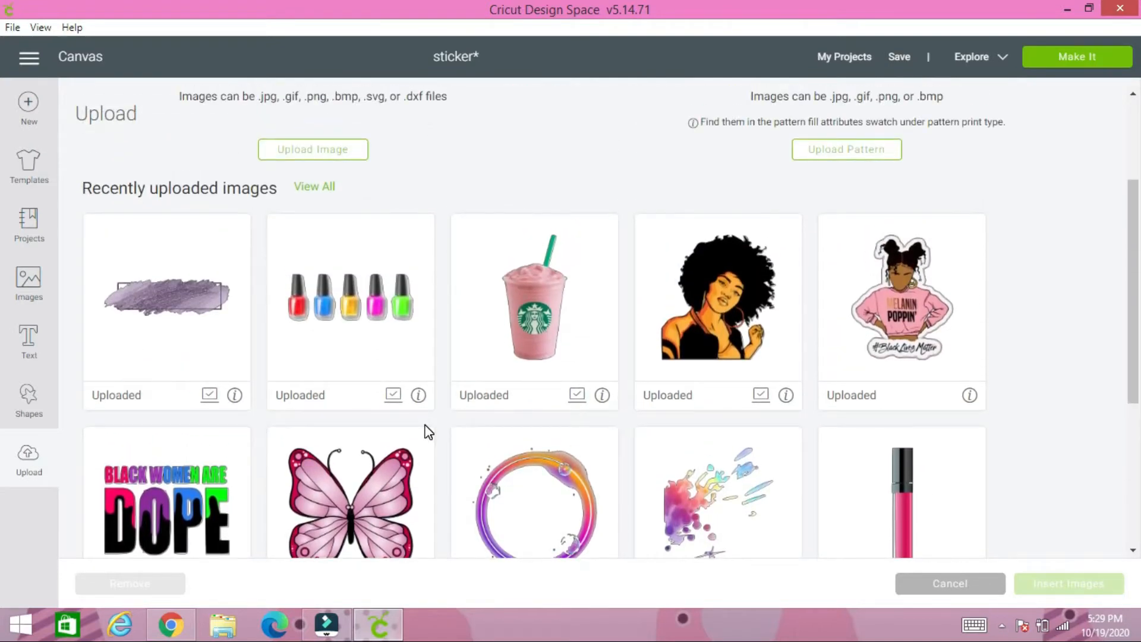
pyautogui.click(879, 338)
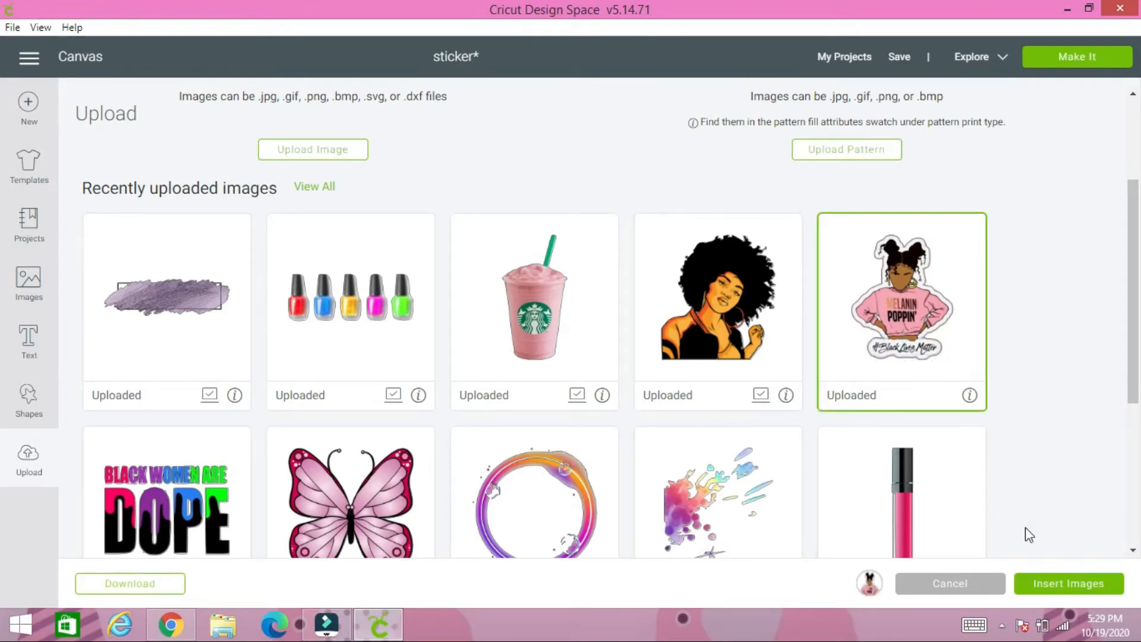
pyautogui.click(1072, 584)
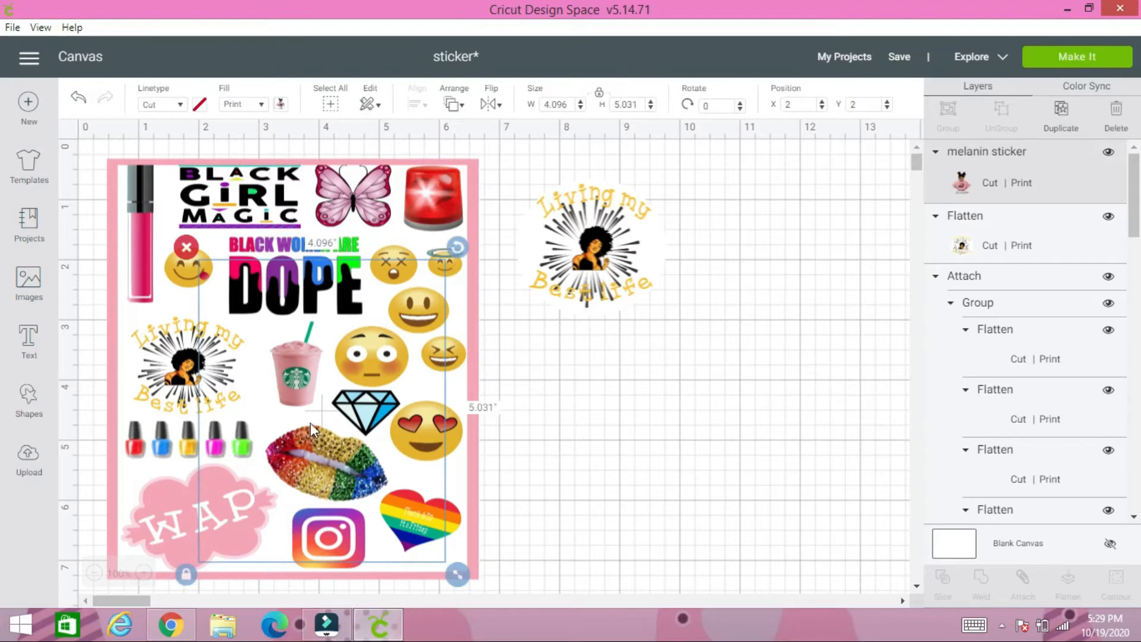
# Shrink the melanin sticker to about 2.61 by 3.31 in and place it beside the "Living my Best life" sticker, at about X 9.792, Y 1.569
pyautogui.moveTo(329, 440); pyautogui.dragTo(724, 458)
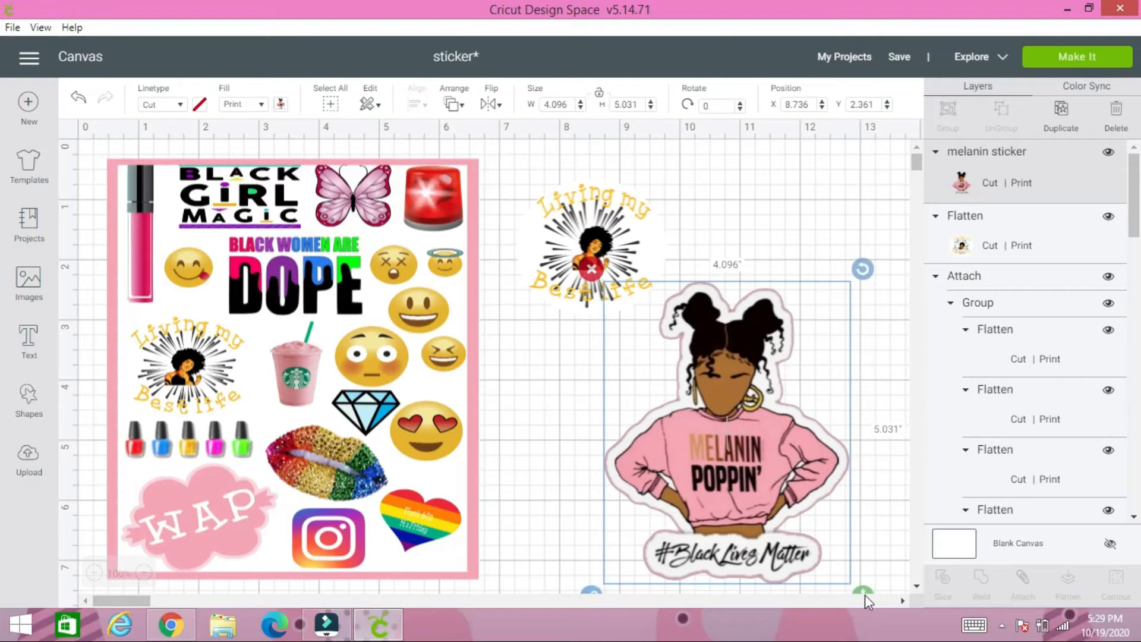
pyautogui.moveTo(863, 585); pyautogui.dragTo(775, 484)
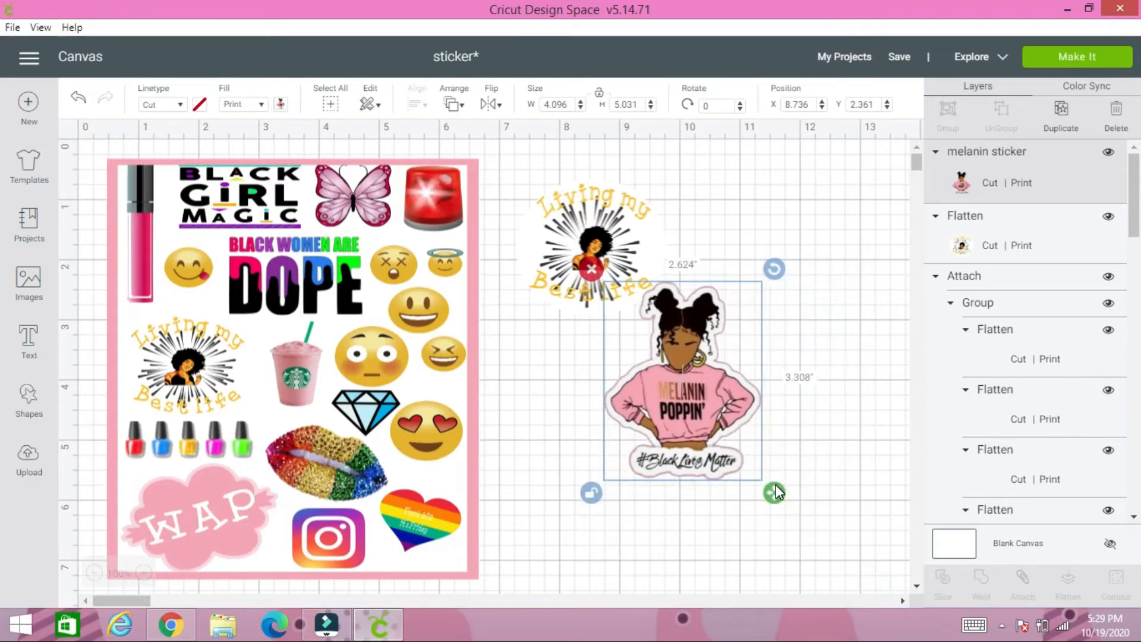
pyautogui.moveTo(707, 408); pyautogui.dragTo(759, 377)
pyautogui.click(624, 402)
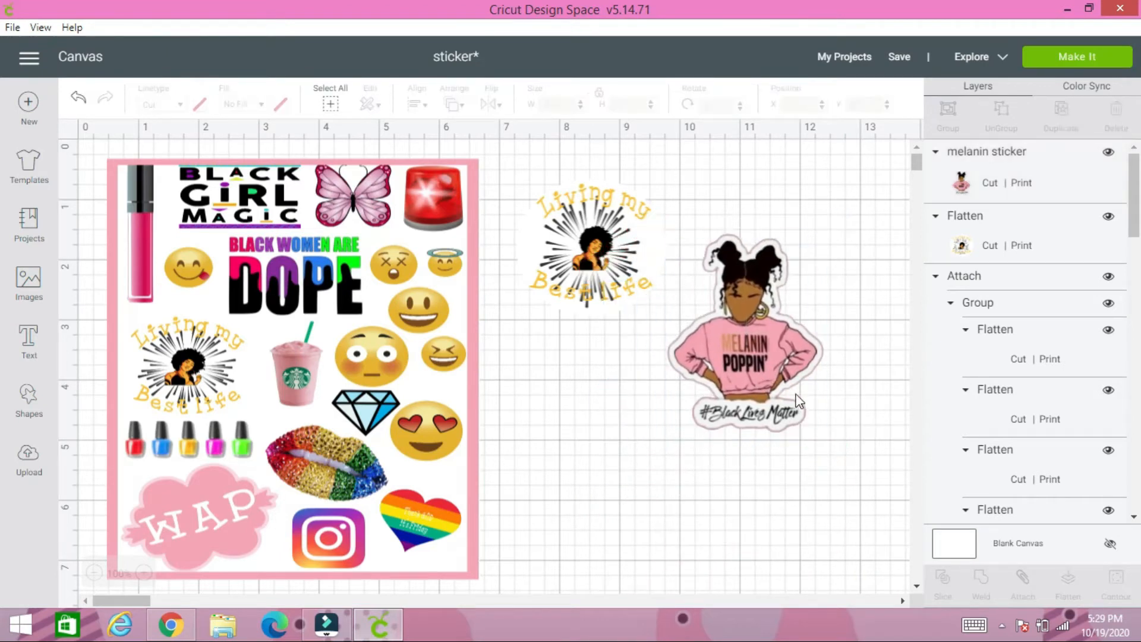
# Duplicate the melanin sticker and place the copy exactly over the original
pyautogui.click(745, 387)
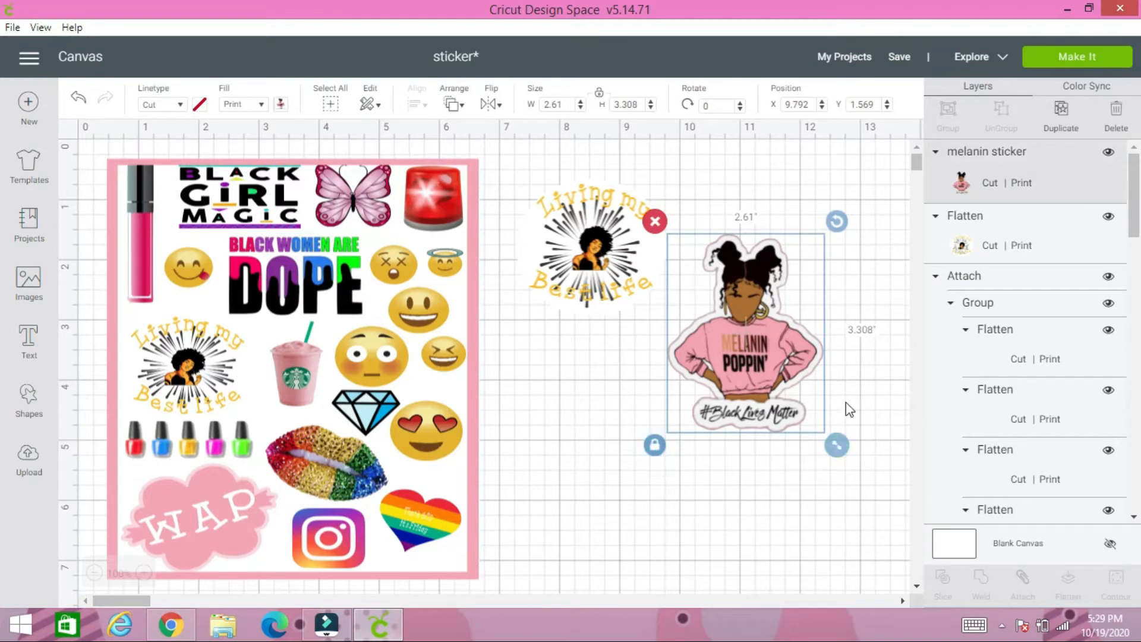
pyautogui.click(1048, 132)
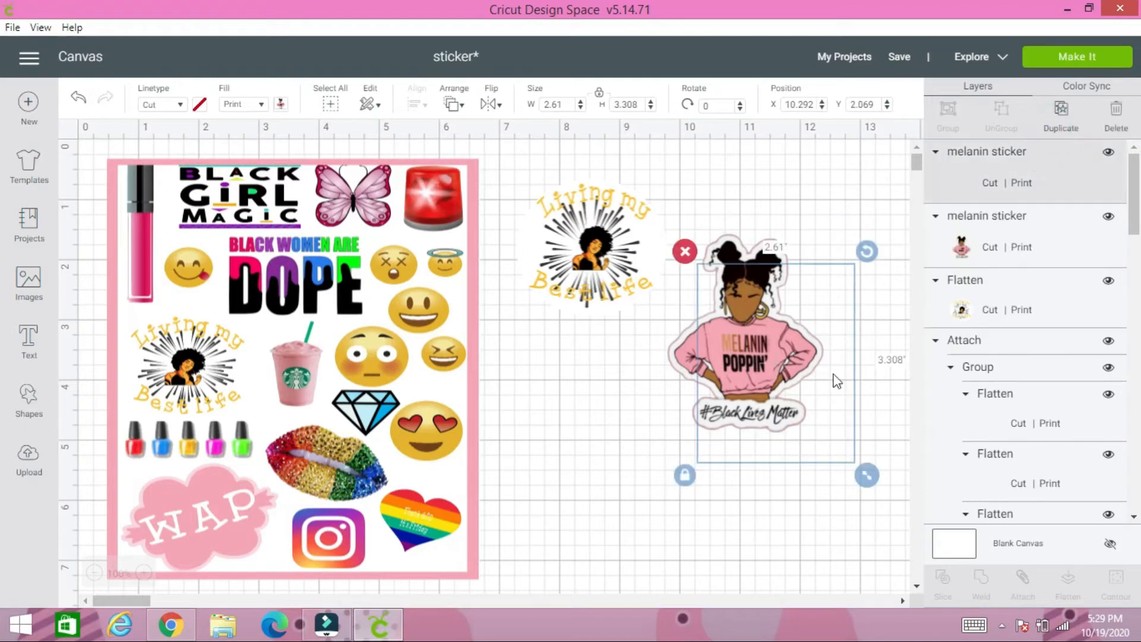
pyautogui.moveTo(770, 397); pyautogui.dragTo(747, 366)
pyautogui.click(750, 207)
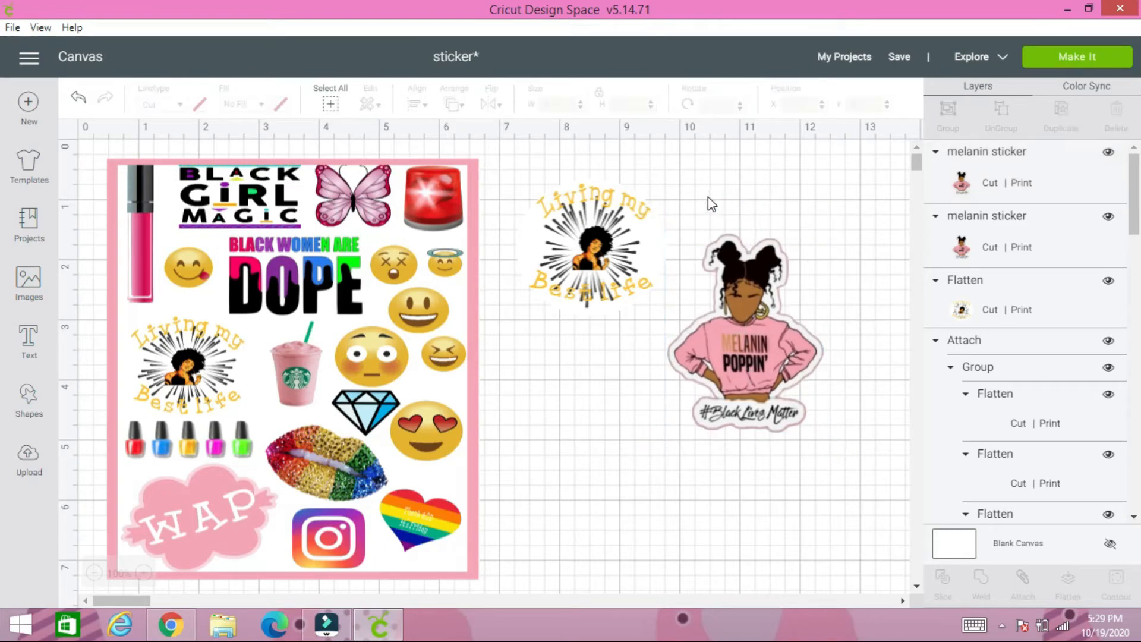
# Flatten the two stacked melanin stickers into one and move the result up to about X 9.972, Y 0.944
pyautogui.moveTo(707, 198); pyautogui.dragTo(791, 435)
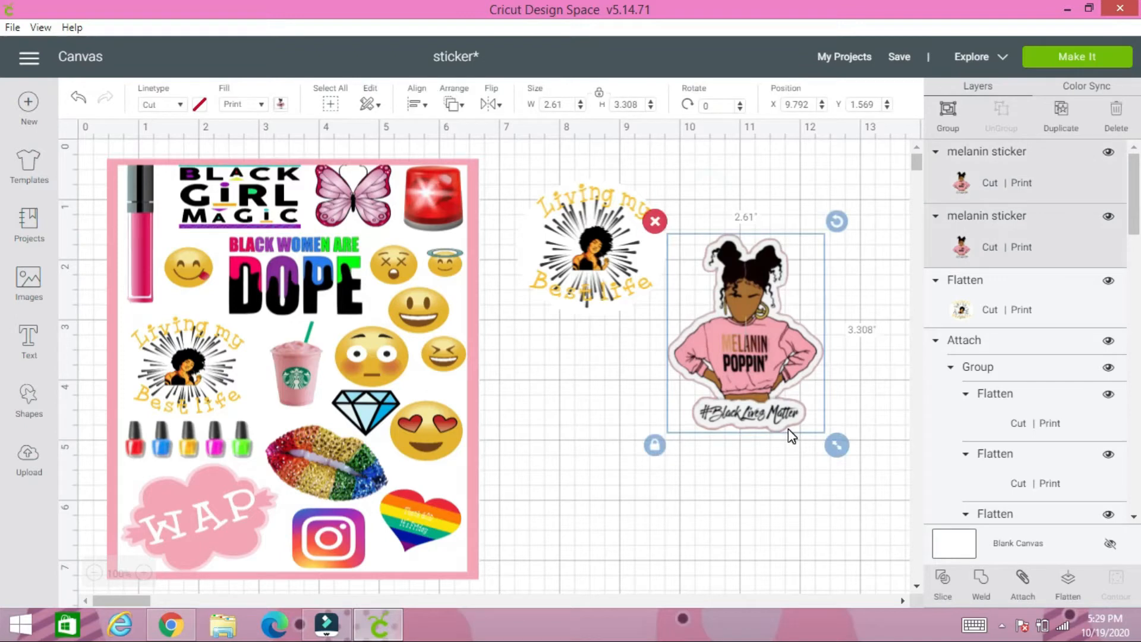
pyautogui.click(1067, 583)
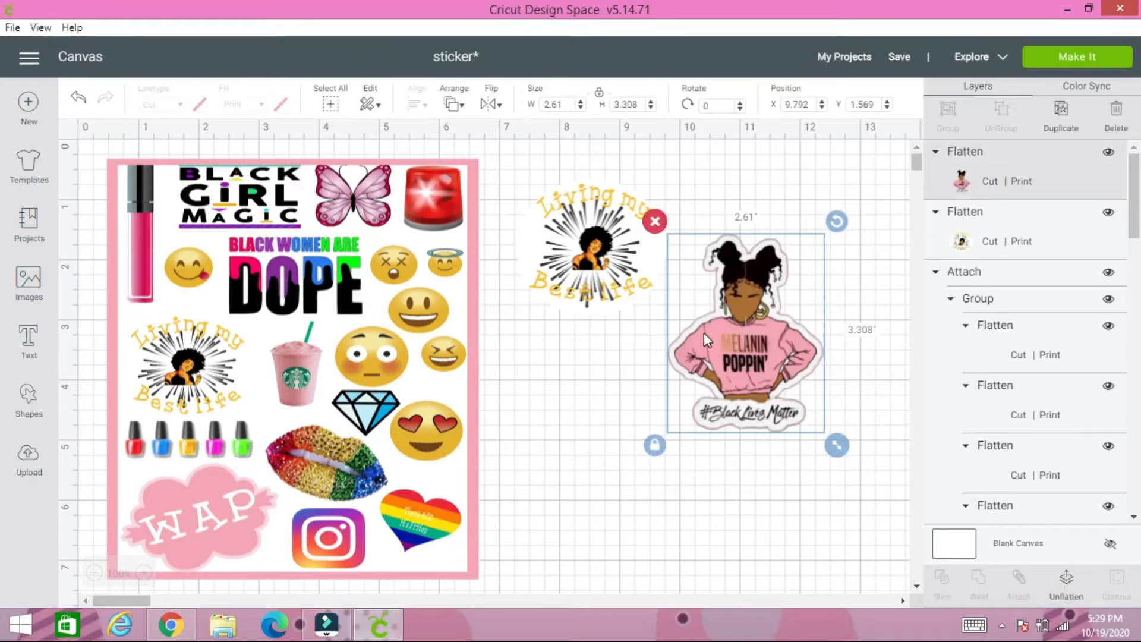
pyautogui.moveTo(745, 355); pyautogui.dragTo(756, 318)
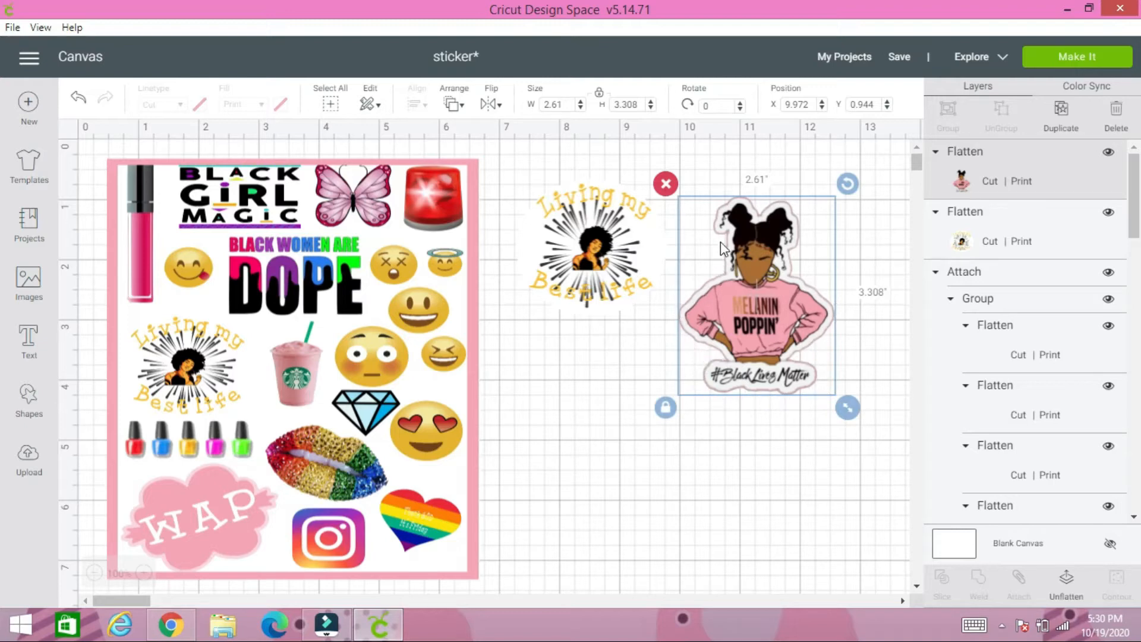
pyautogui.click(628, 367)
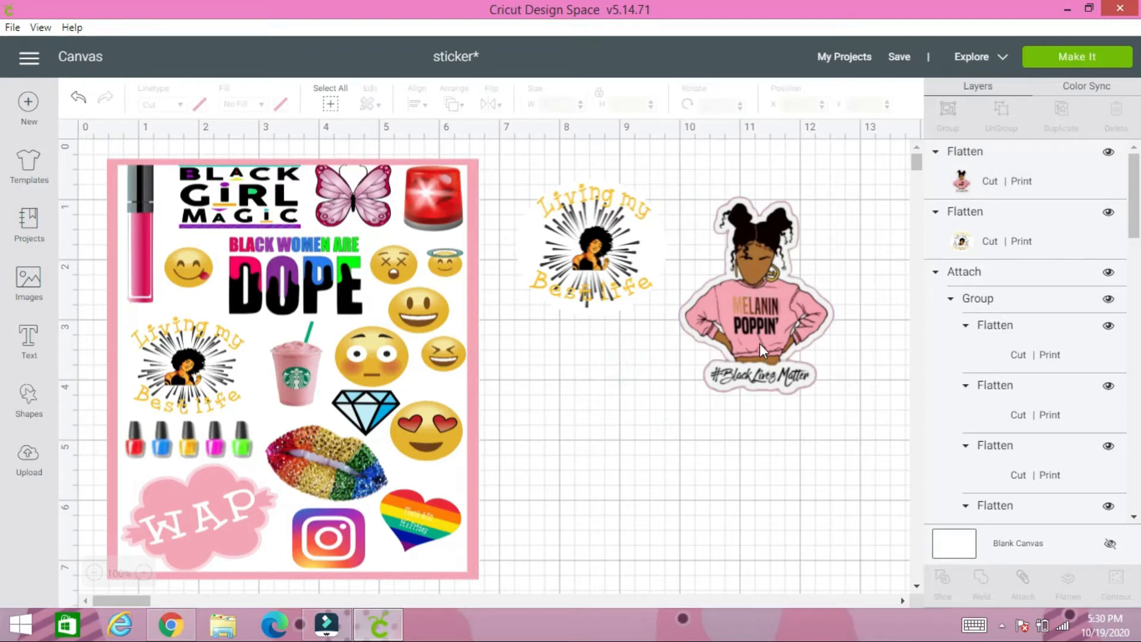
# Resize the melanin sticker with its proportions unlocked to about 1.971 by 2.072 in
pyautogui.click(760, 344)
pyautogui.click(665, 407)
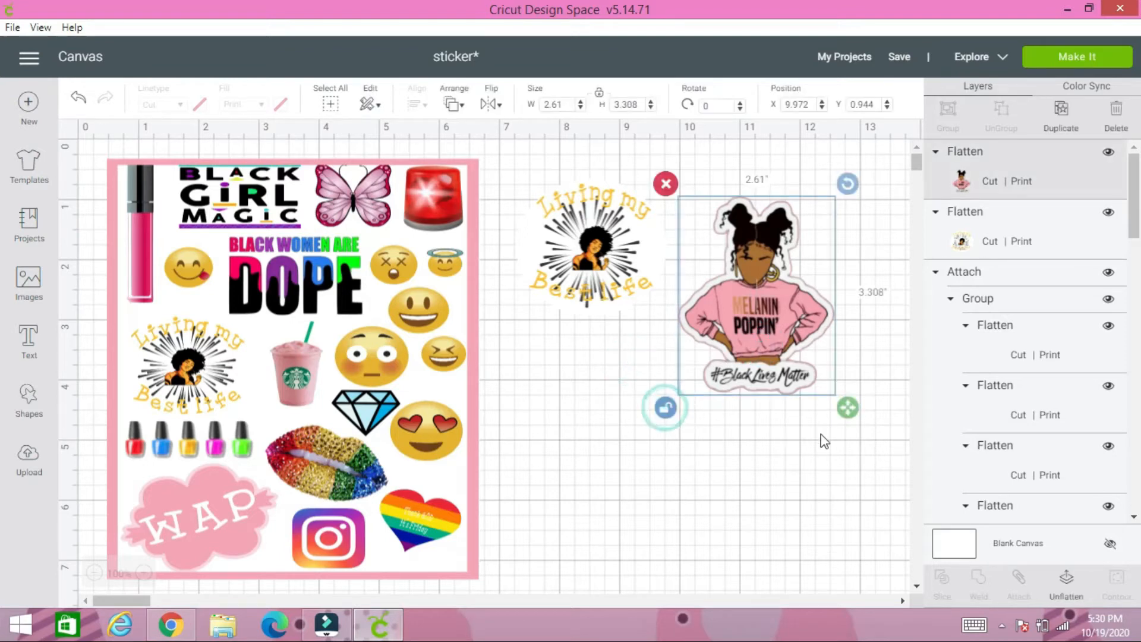
pyautogui.moveTo(847, 407); pyautogui.dragTo(809, 333)
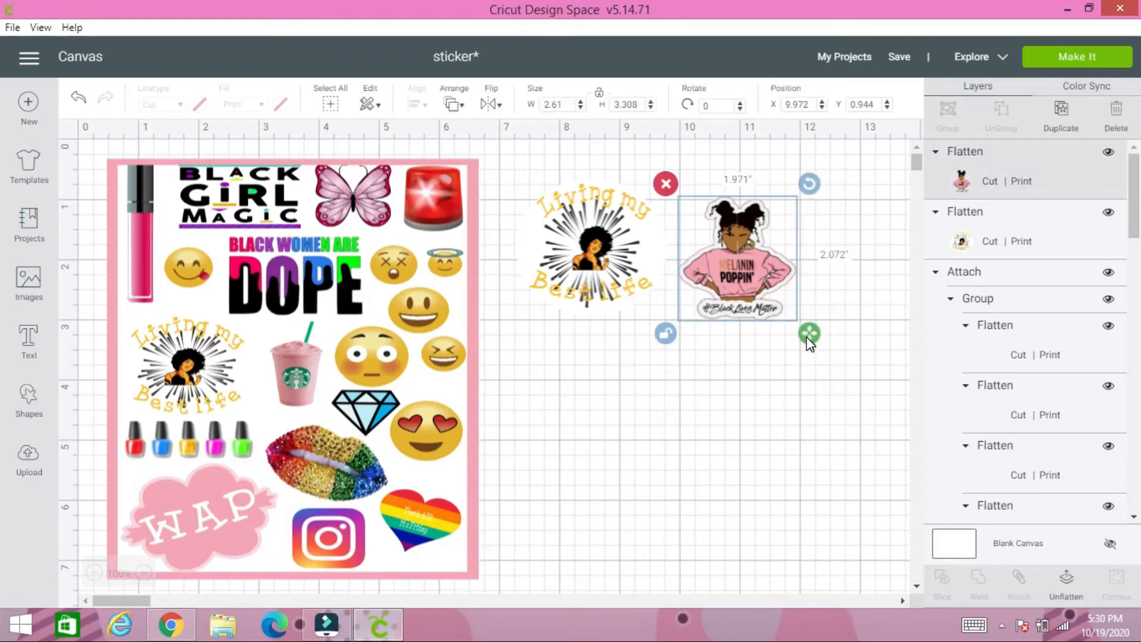
pyautogui.click(733, 412)
# Insert the uploaded "starbucks pink" cup image and place it below the two stickers, at about X 9.278, Y 3.611
pyautogui.scroll(-2, 555, 456)
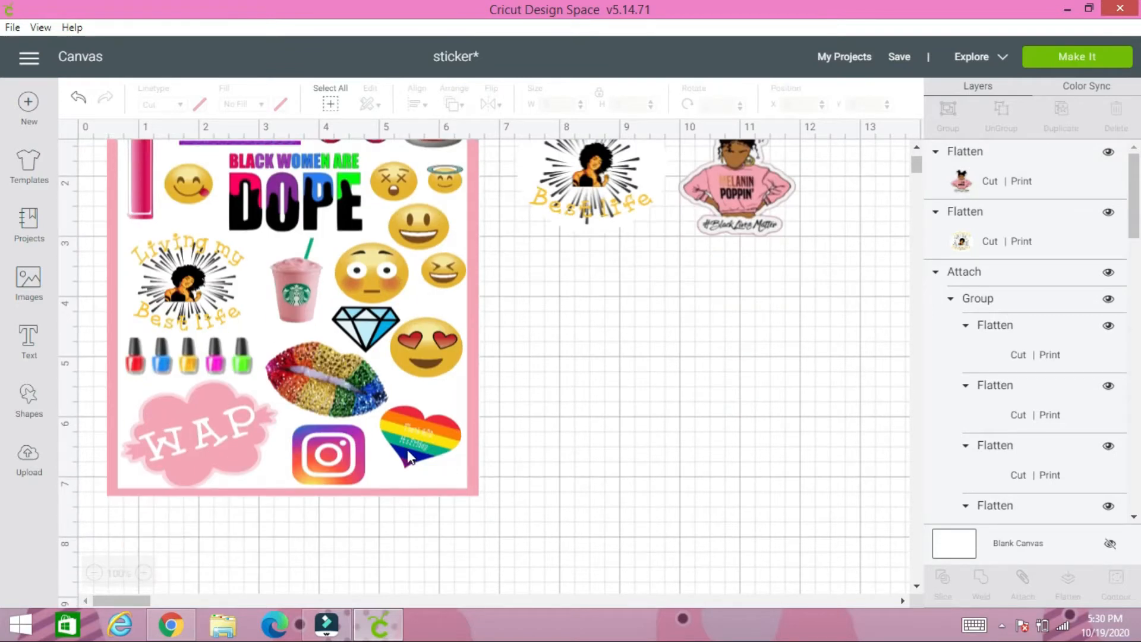
pyautogui.scroll(2, 394, 445)
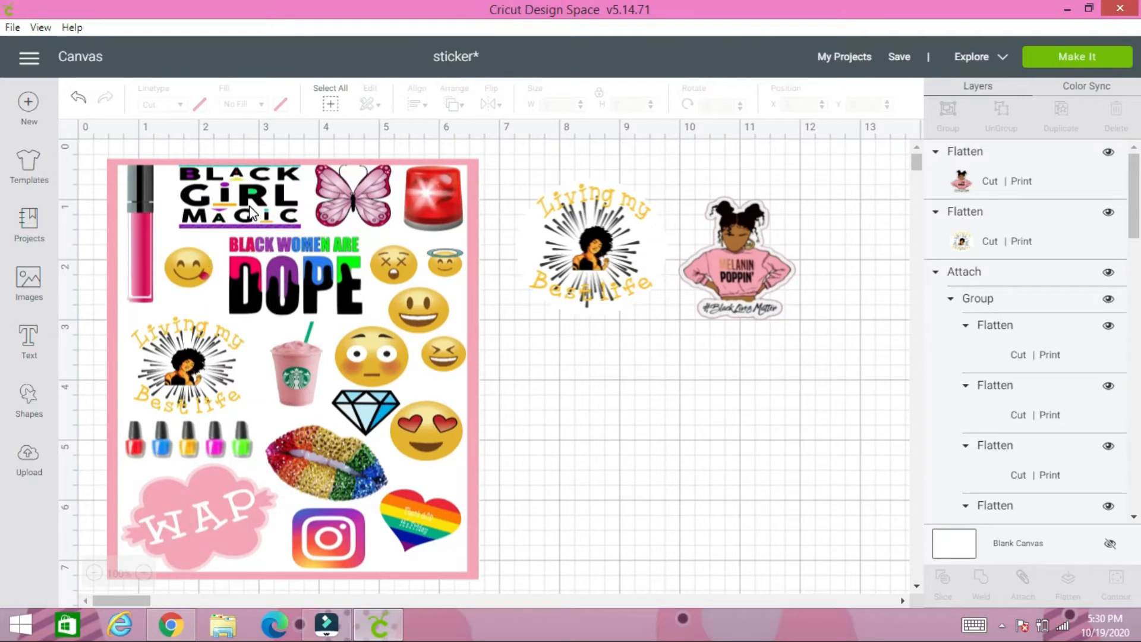
pyautogui.click(28, 458)
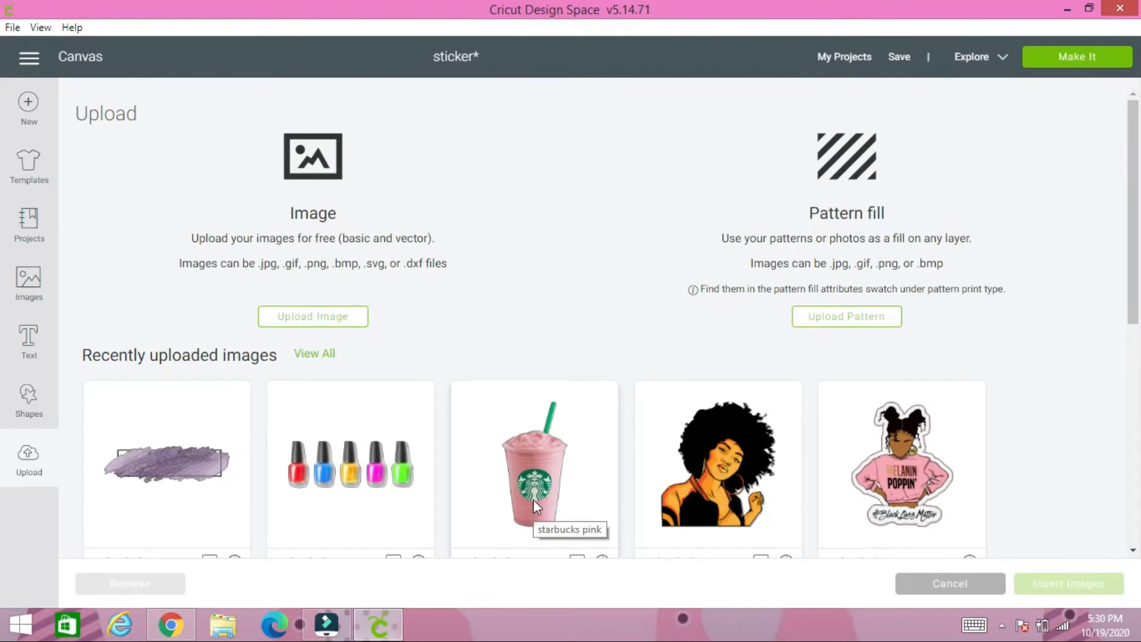
pyautogui.scroll(-2, 533, 508)
pyautogui.scroll(-2, 535, 506)
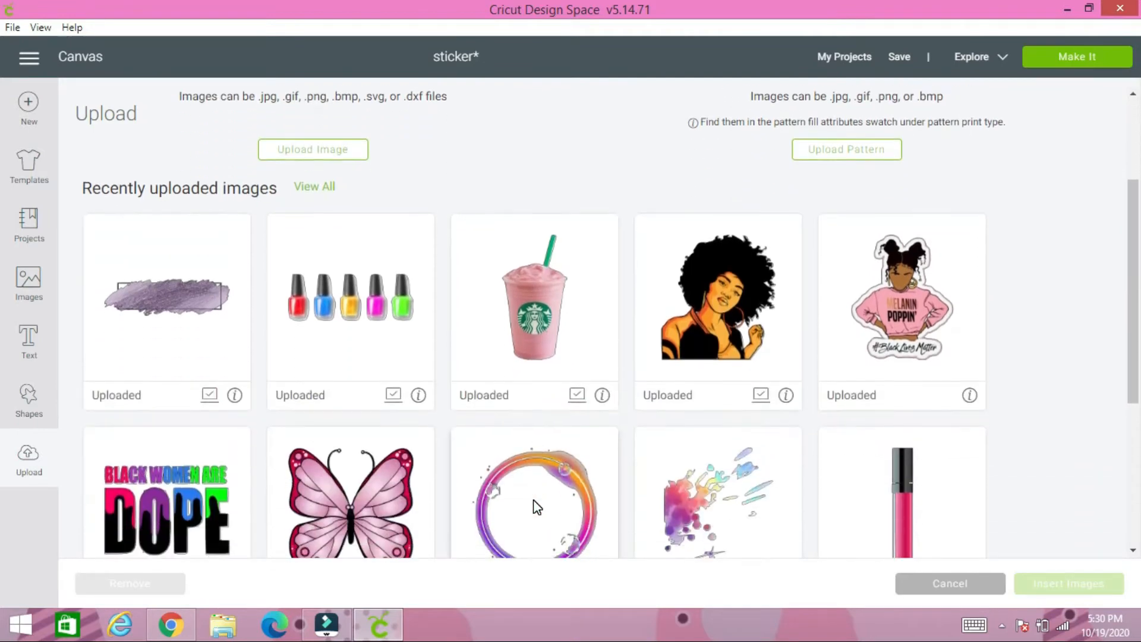
pyautogui.scroll(-1, 537, 507)
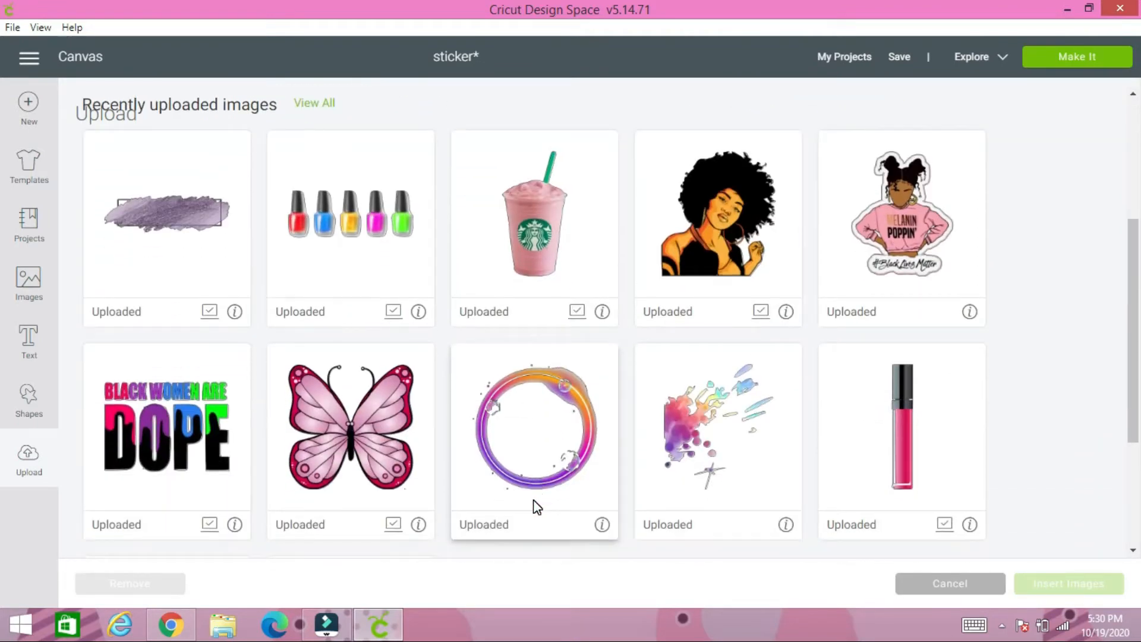
pyautogui.click(530, 262)
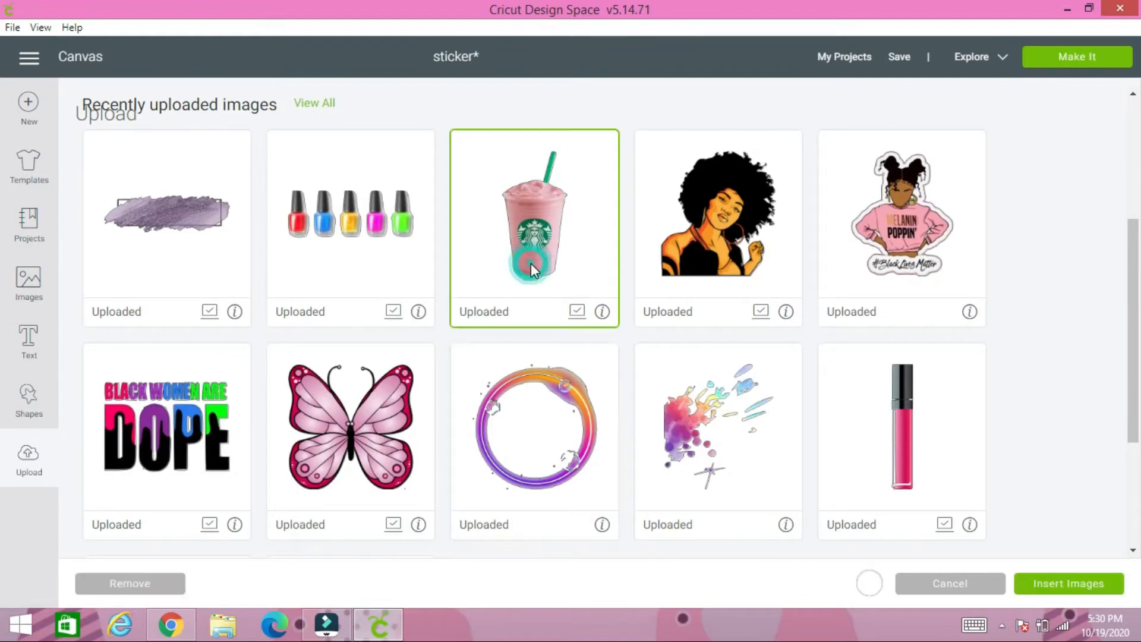
pyautogui.click(1077, 587)
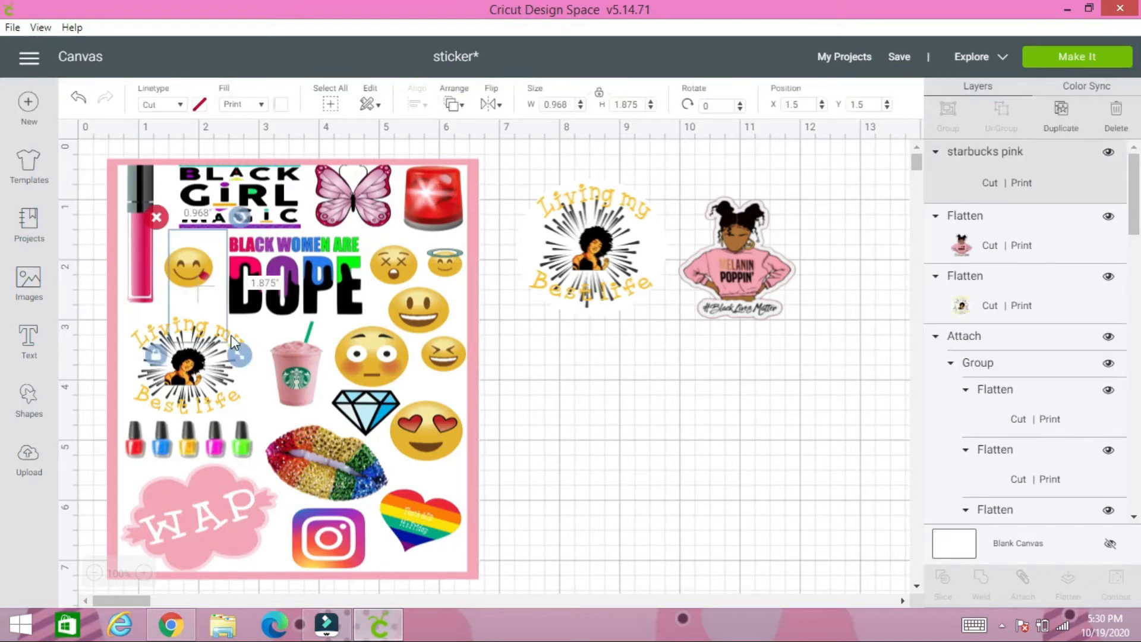
pyautogui.moveTo(257, 361); pyautogui.dragTo(706, 467)
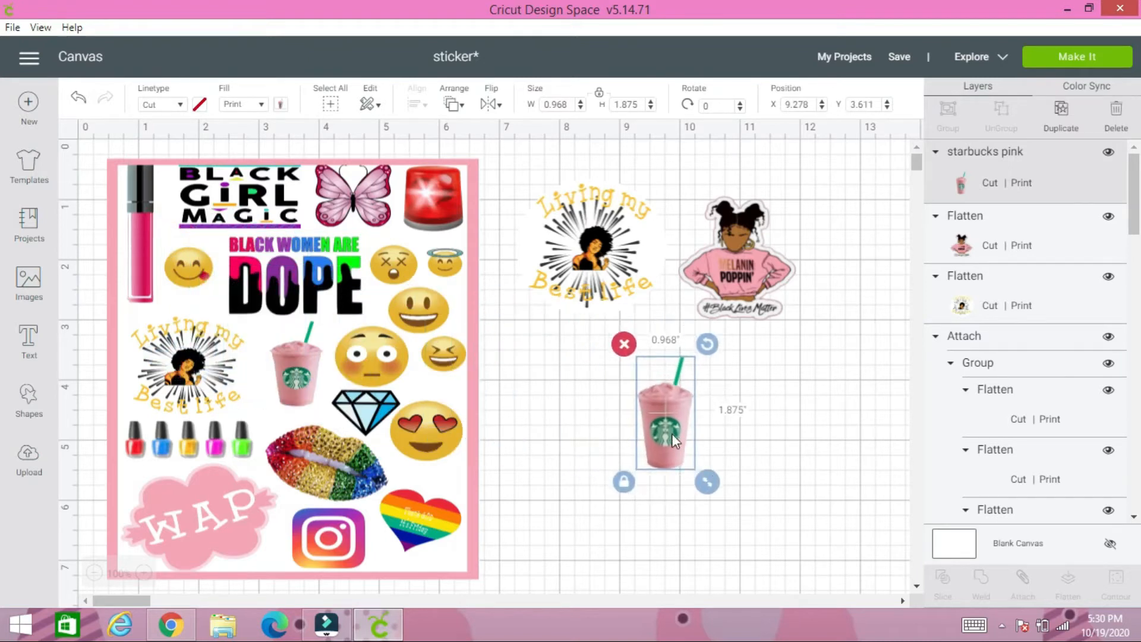
pyautogui.click(732, 431)
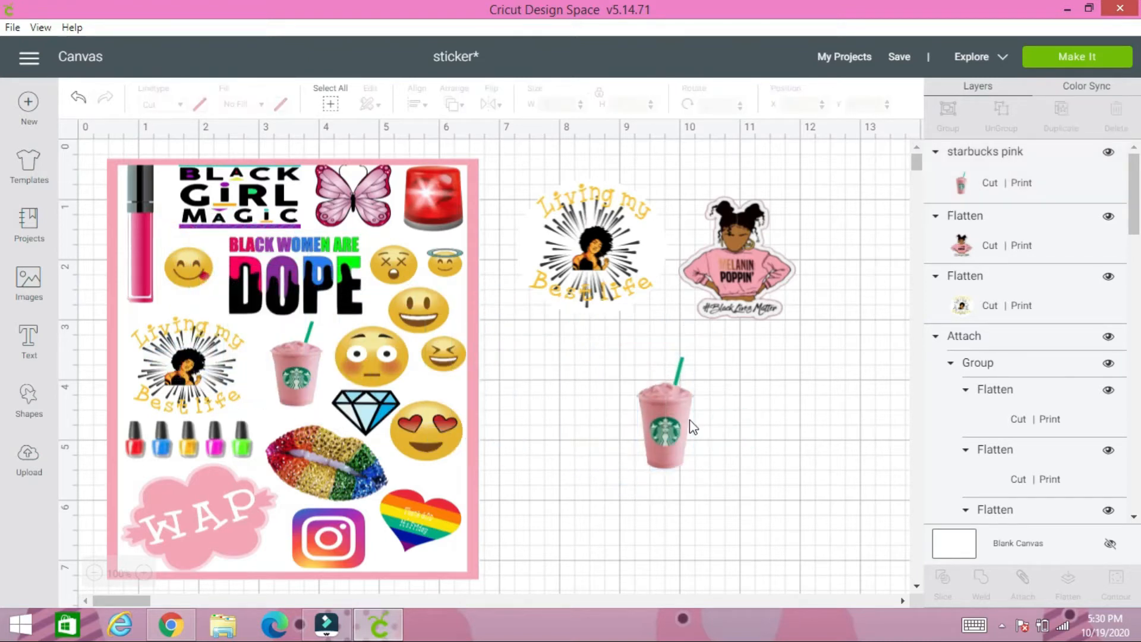
# Duplicate the pink cup and place the copy over the original, at about X 9.278, Y 3.625
pyautogui.click(672, 417)
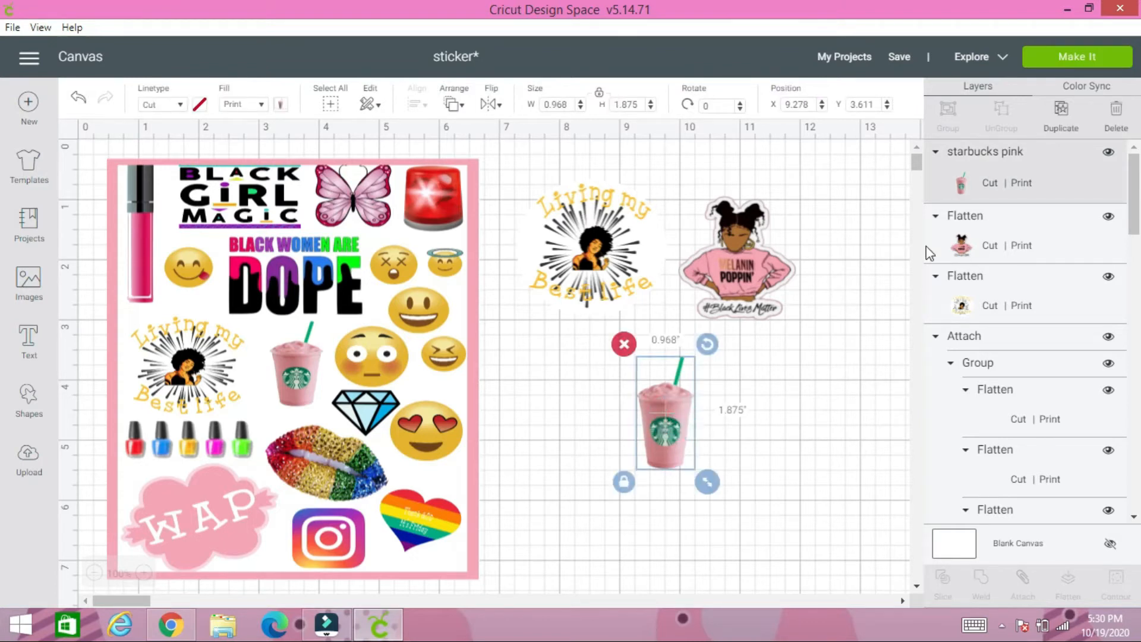
pyautogui.click(1068, 132)
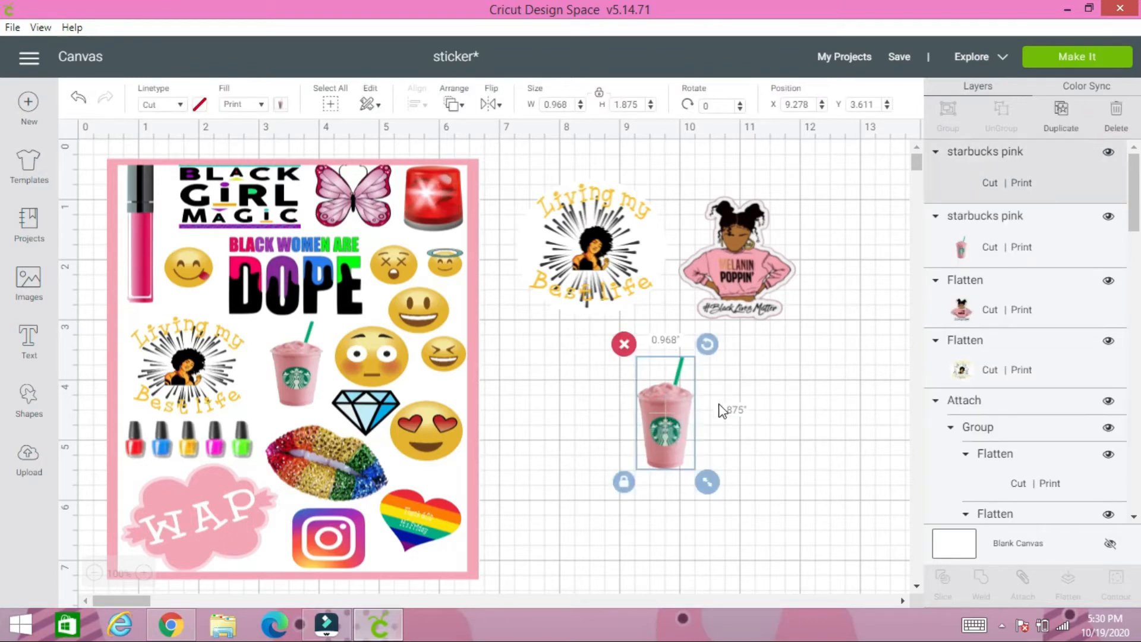
pyautogui.moveTo(676, 425); pyautogui.dragTo(664, 410)
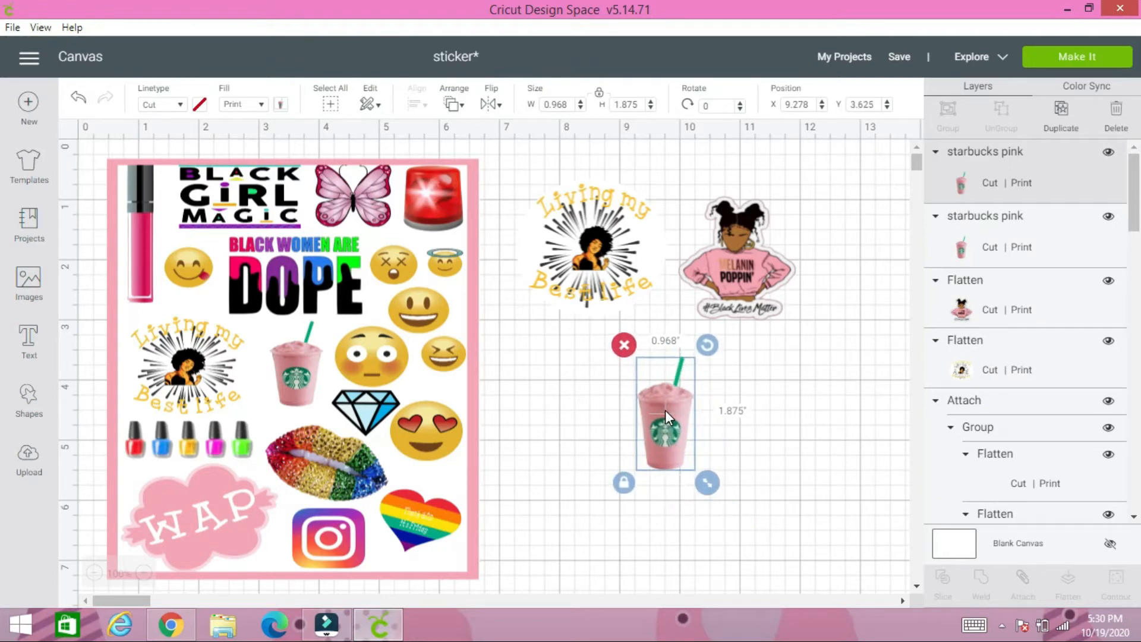
# Flatten the two stacked pink cups into one and move the result beside the melanin sticker, at about X 12, Y 0.792
pyautogui.click(603, 388)
pyautogui.moveTo(610, 366); pyautogui.dragTo(707, 449)
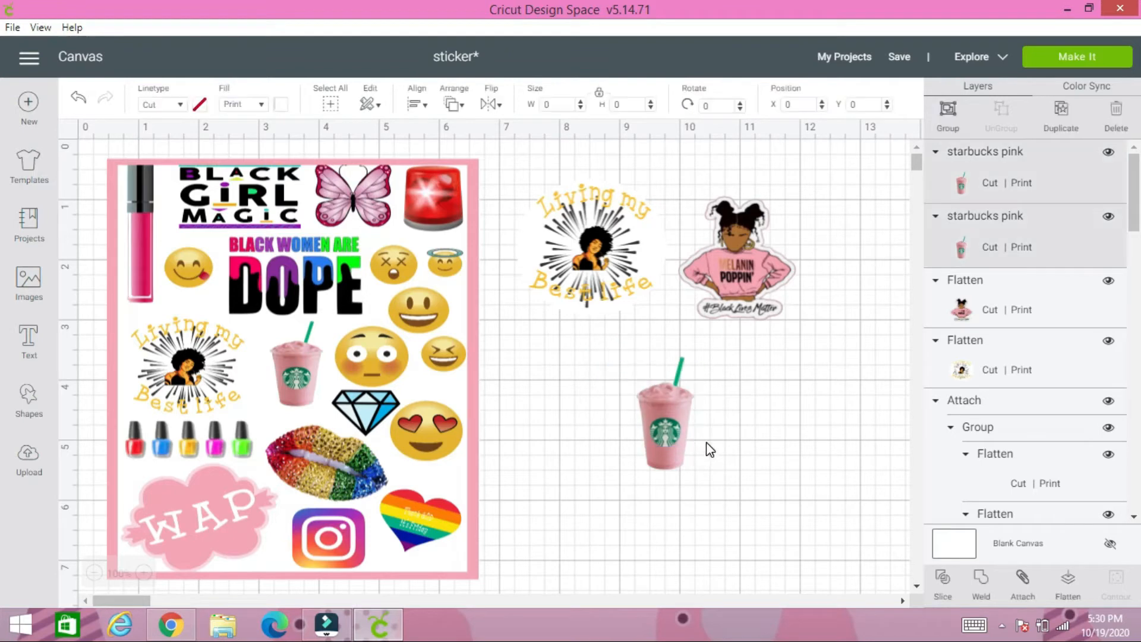
pyautogui.click(1067, 585)
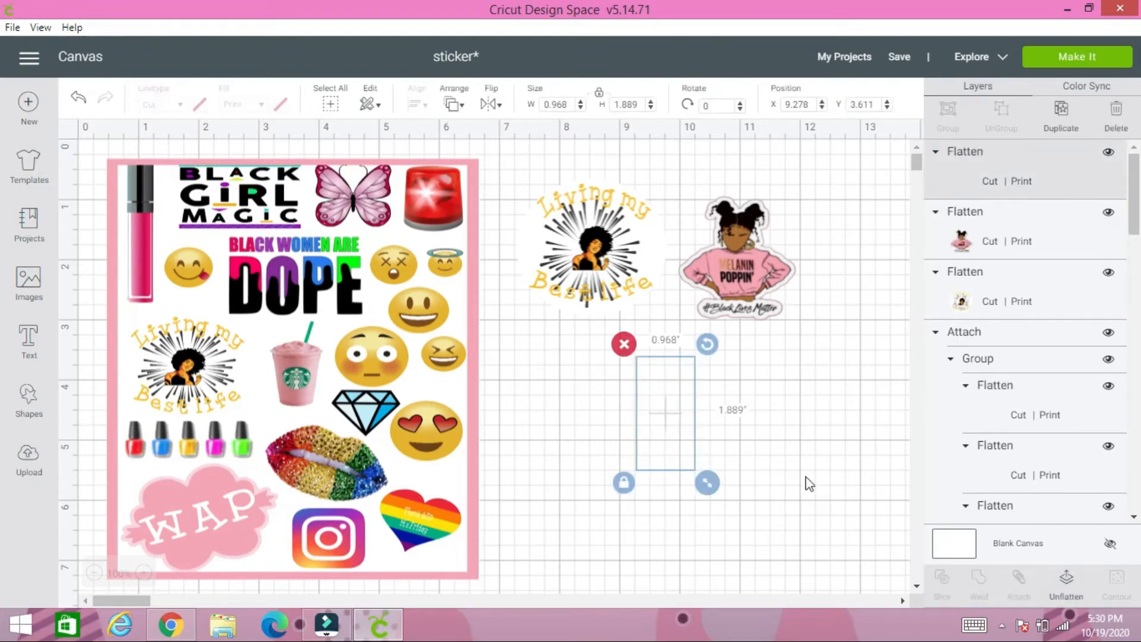
pyautogui.moveTo(677, 461); pyautogui.dragTo(835, 285)
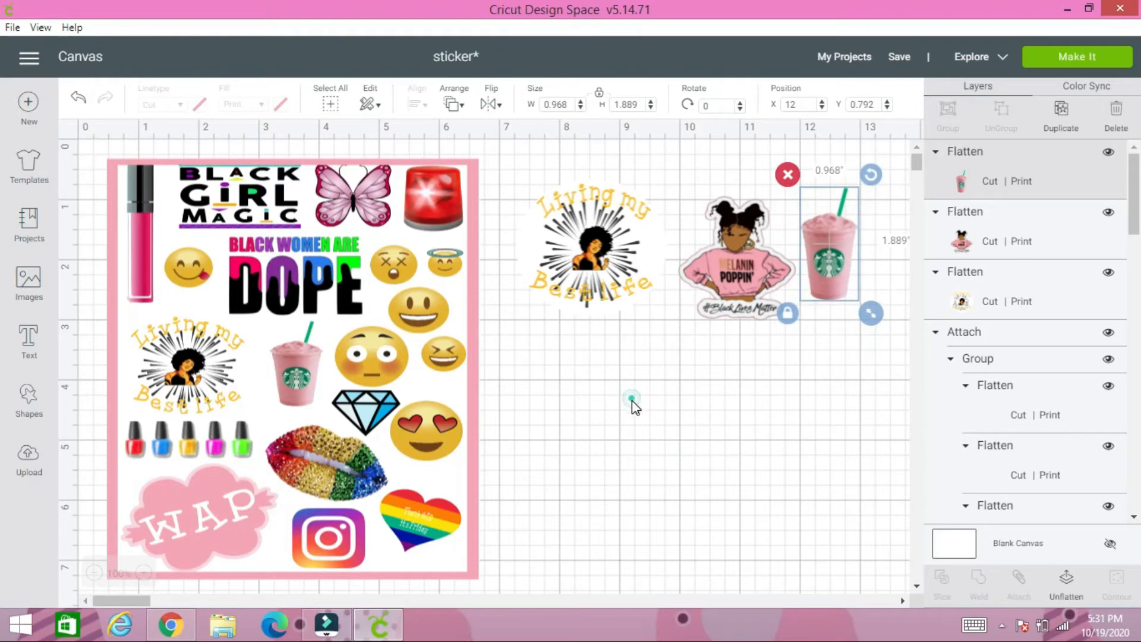
pyautogui.click(632, 399)
# Add a square in the empty area below the finished sticker sheet and place it at about X 3.25, Y 9
pyautogui.scroll(-2, 629, 428)
pyautogui.scroll(2, 642, 419)
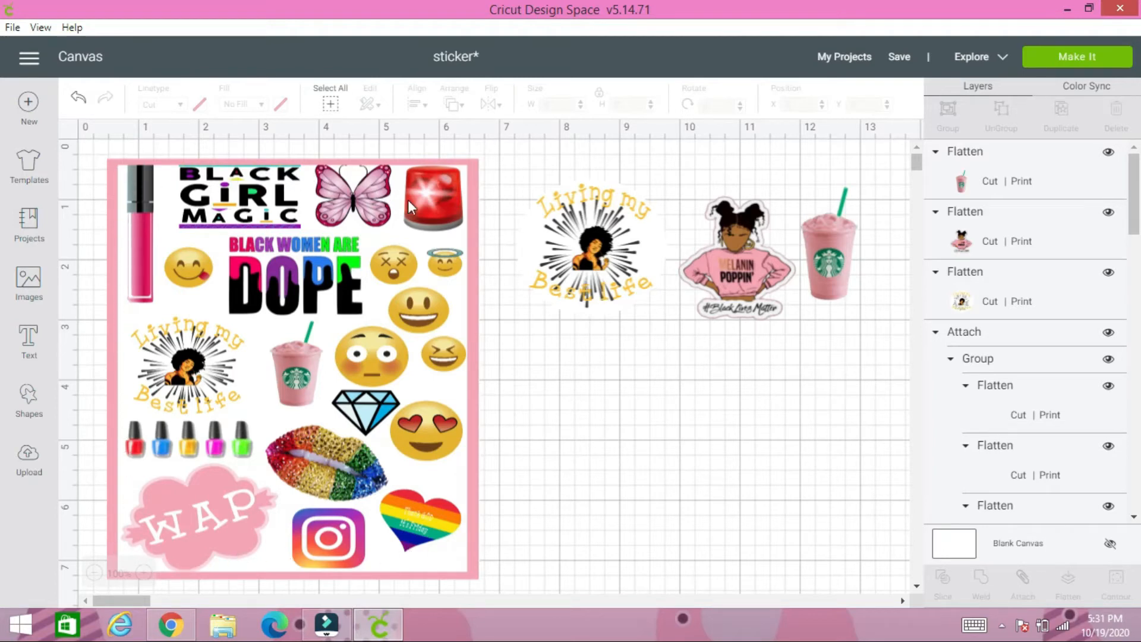
pyautogui.scroll(-5, 593, 438)
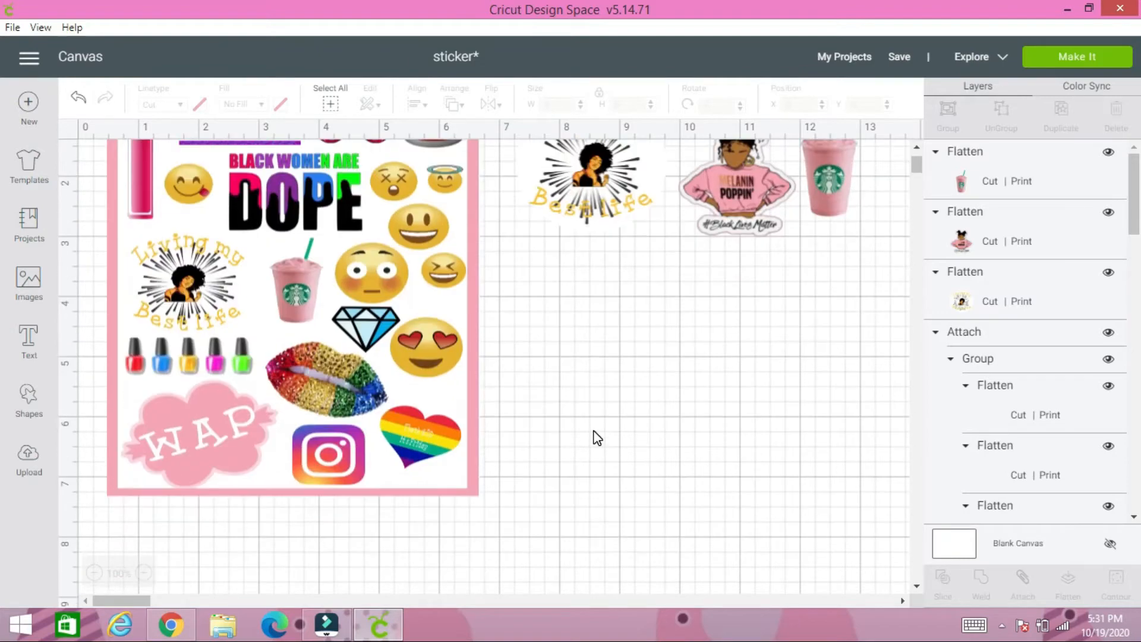
pyautogui.scroll(-4, 594, 436)
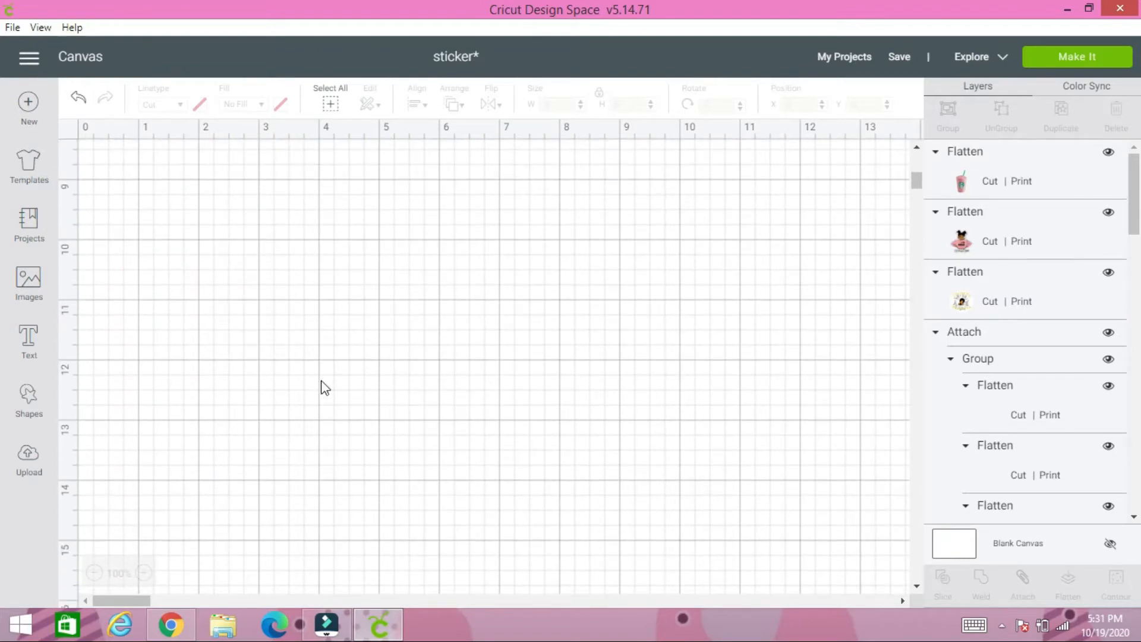
pyautogui.click(25, 410)
pyautogui.click(90, 284)
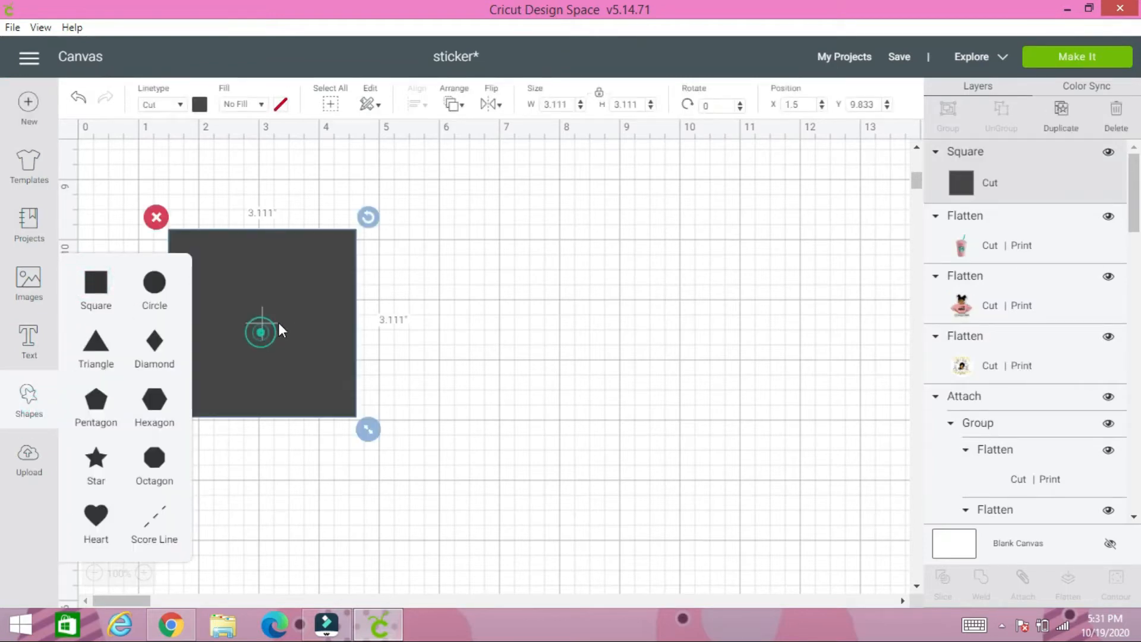
pyautogui.moveTo(279, 323); pyautogui.dragTo(367, 283)
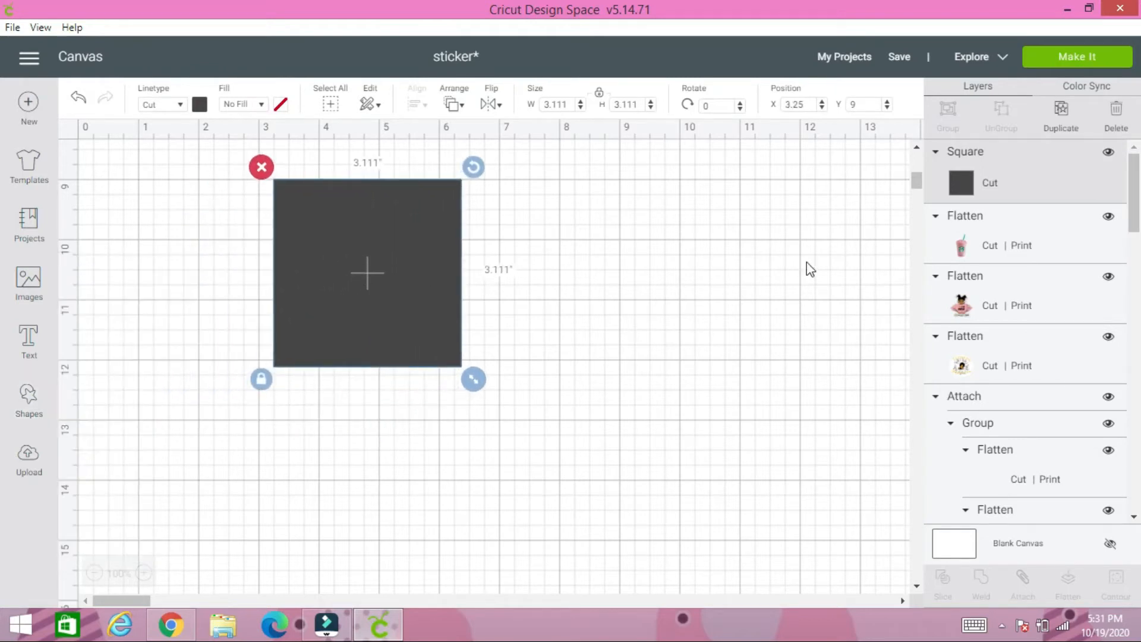
# Duplicate the square and give the copy a print fill in light pink
pyautogui.click(1063, 114)
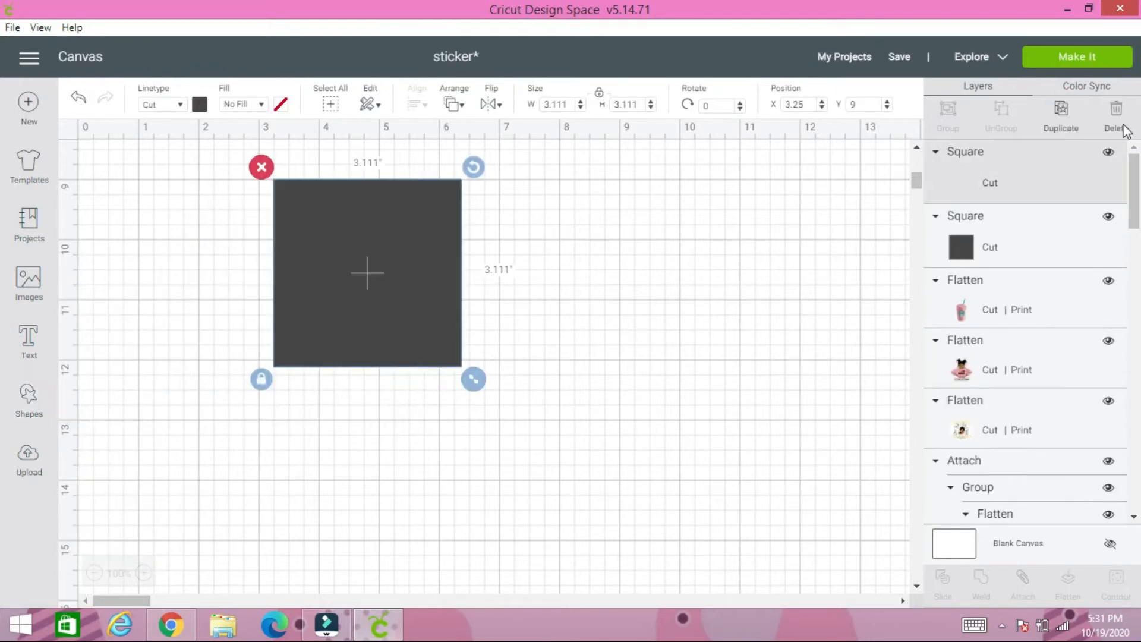
pyautogui.click(243, 105)
pyautogui.click(248, 145)
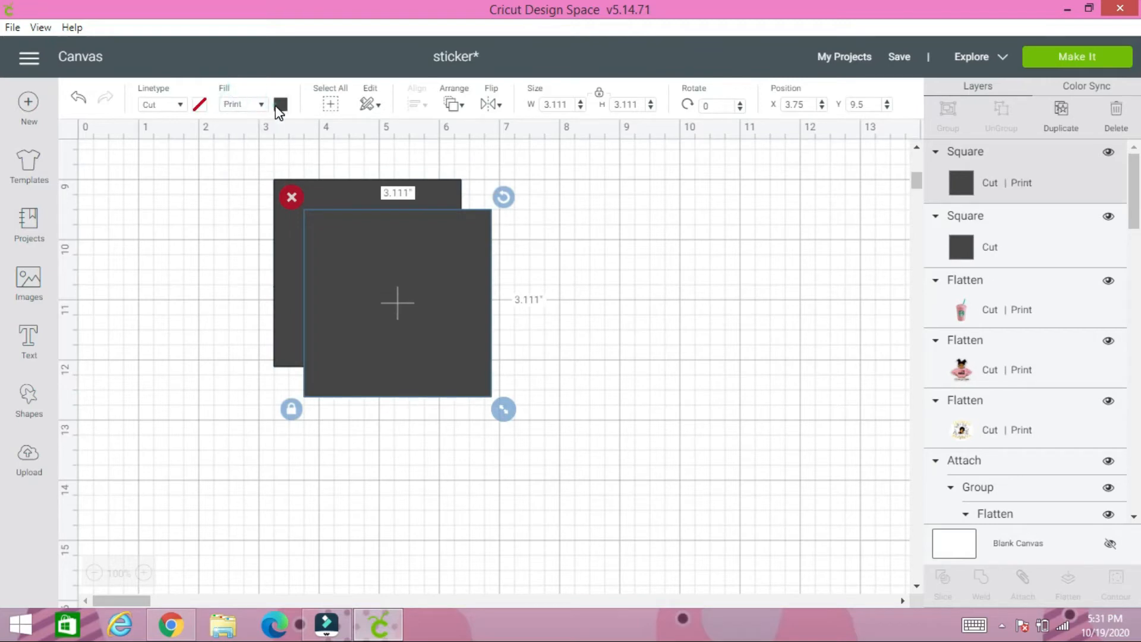
pyautogui.click(280, 105)
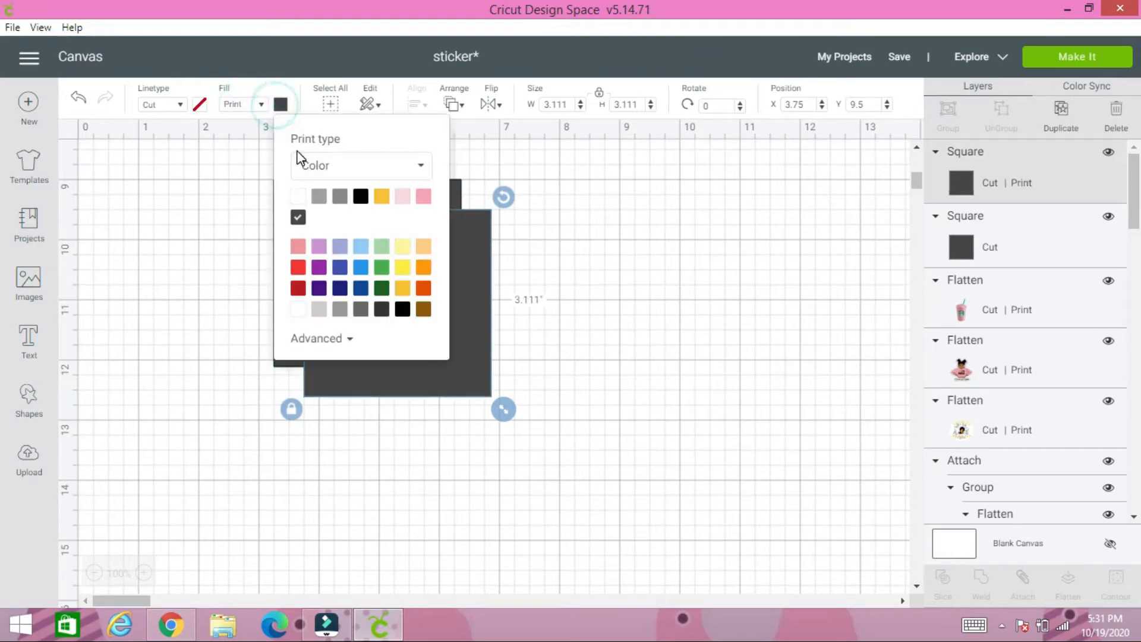
pyautogui.click(402, 196)
pyautogui.click(545, 274)
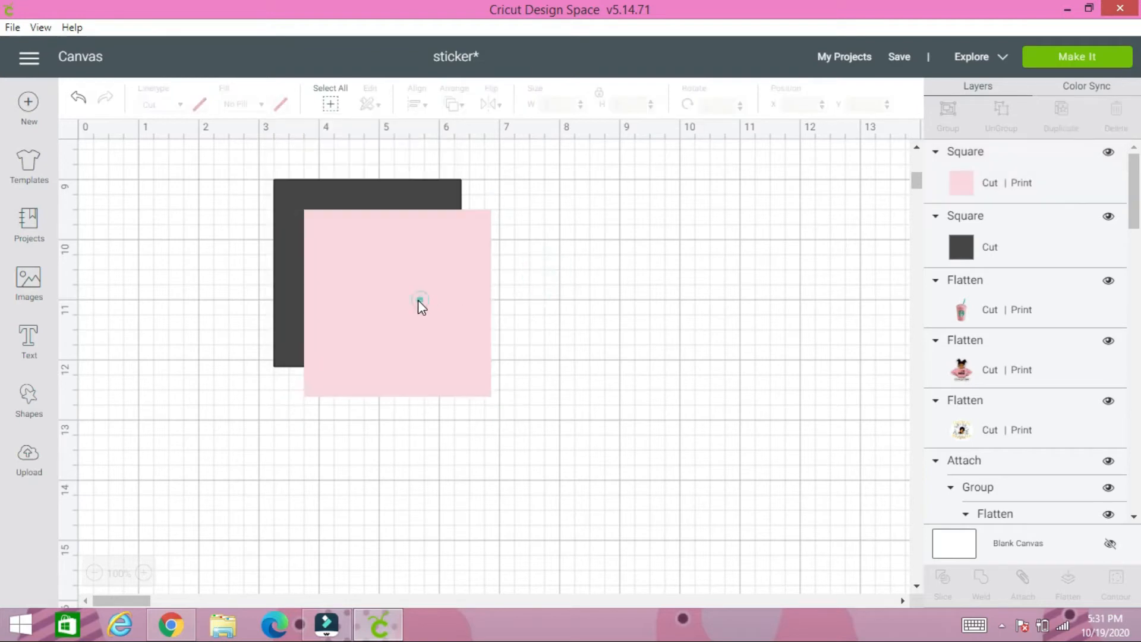
# Stack the dark square on the pink one at about X 7.125, Y 9.167 and bring the dark square to the front
pyautogui.moveTo(418, 300); pyautogui.dragTo(612, 275)
pyautogui.moveTo(400, 272); pyautogui.dragTo(668, 284)
pyautogui.click(454, 112)
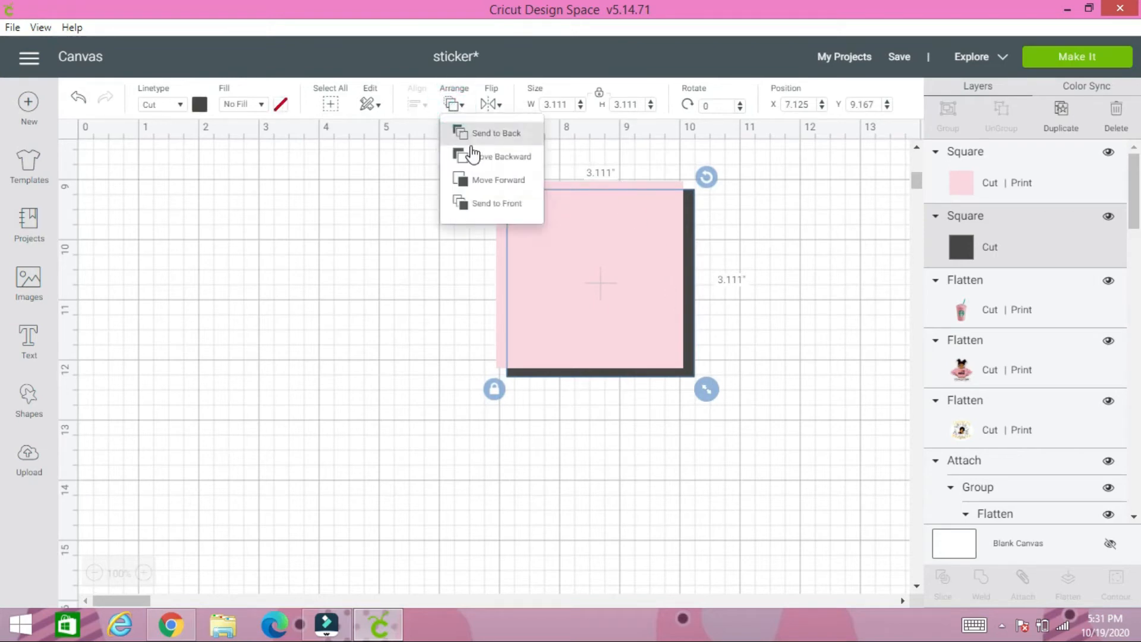
pyautogui.click(513, 208)
# Unlock the dark square's proportions and shrink it to about 2.764 by 2.792 in, leaving a pink border all around
pyautogui.click(495, 390)
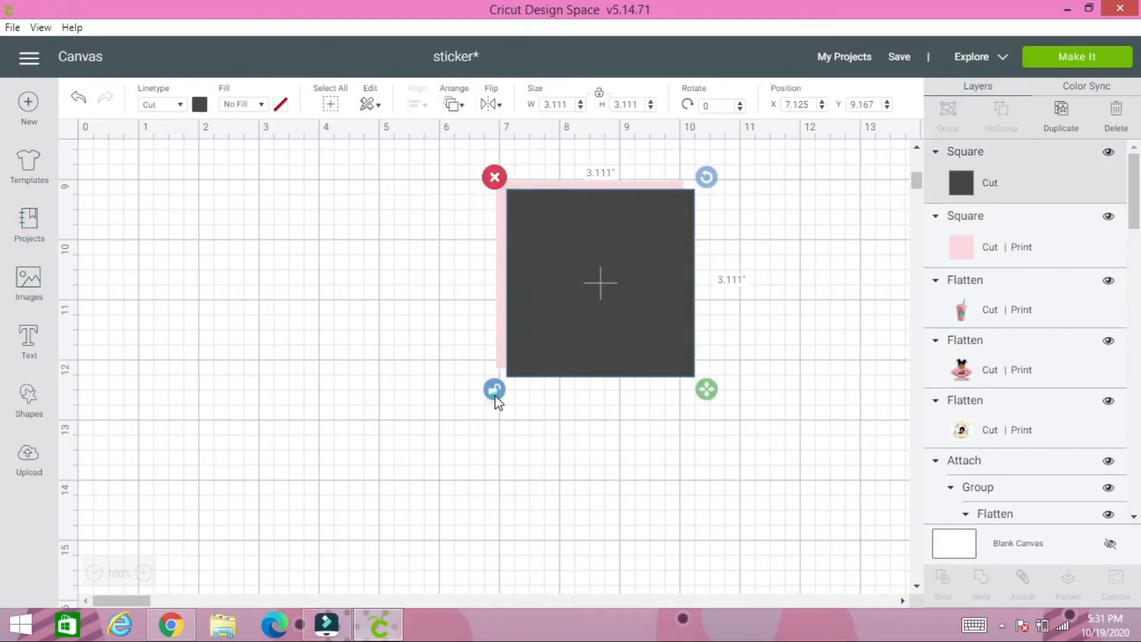
pyautogui.moveTo(712, 393)
pyautogui.mouseDown()
pyautogui.moveTo(686, 376)
pyautogui.moveTo(695, 381)
pyautogui.mouseUp()
pyautogui.click(469, 285)
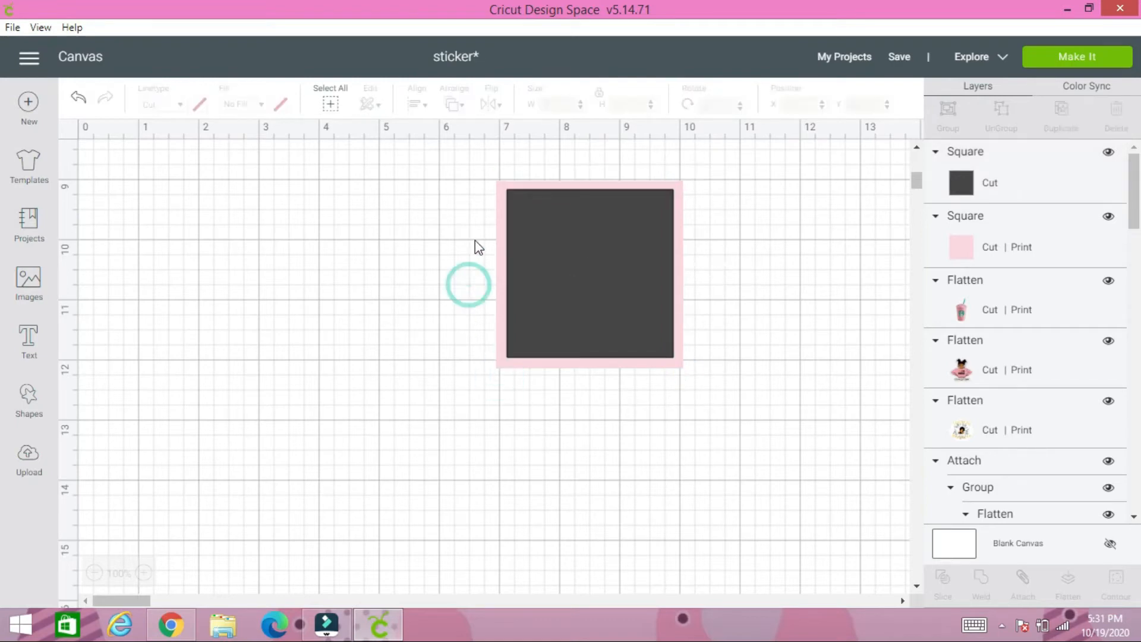
# Slice the pink square with the dark one and delete both inner pieces, keeping only the pink frame
pyautogui.moveTo(483, 161); pyautogui.dragTo(573, 269)
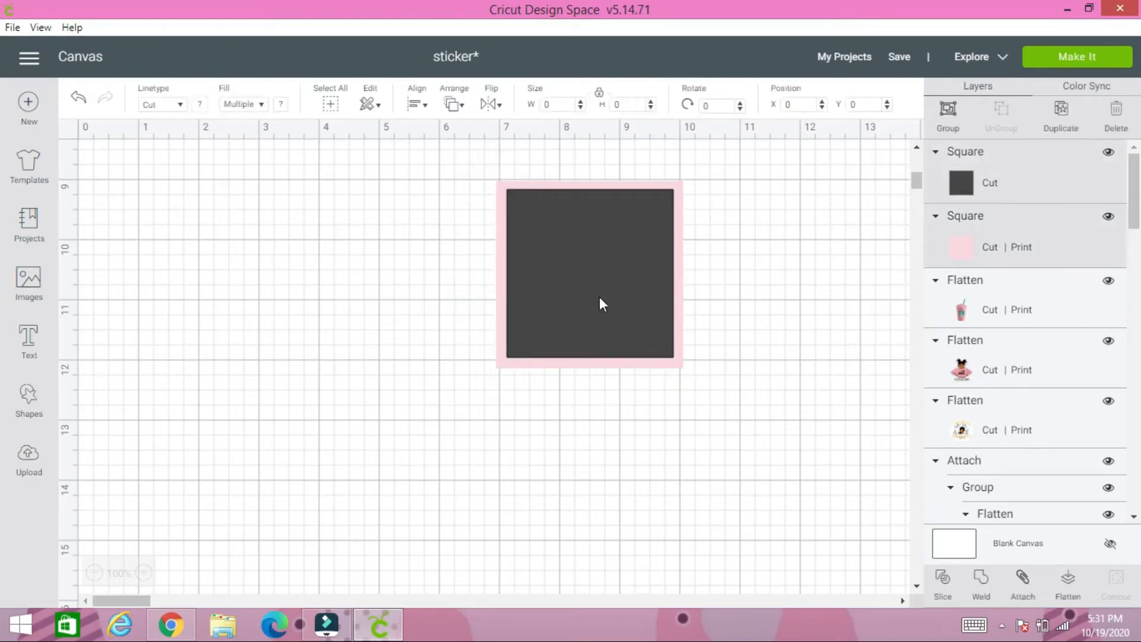
pyautogui.click(943, 597)
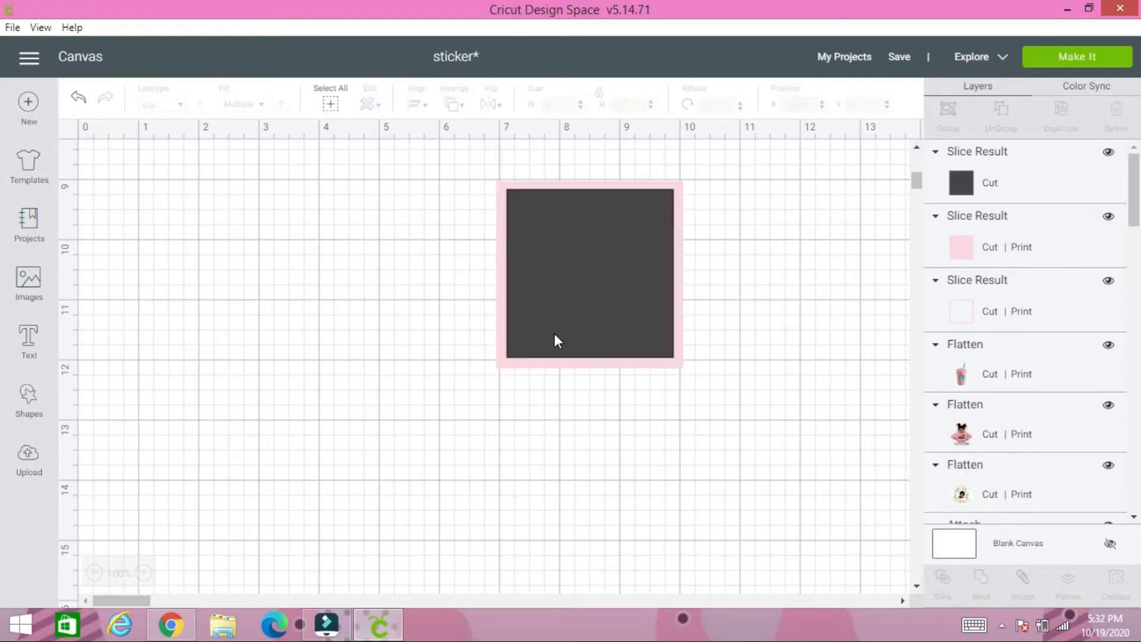
pyautogui.moveTo(559, 313); pyautogui.dragTo(447, 364)
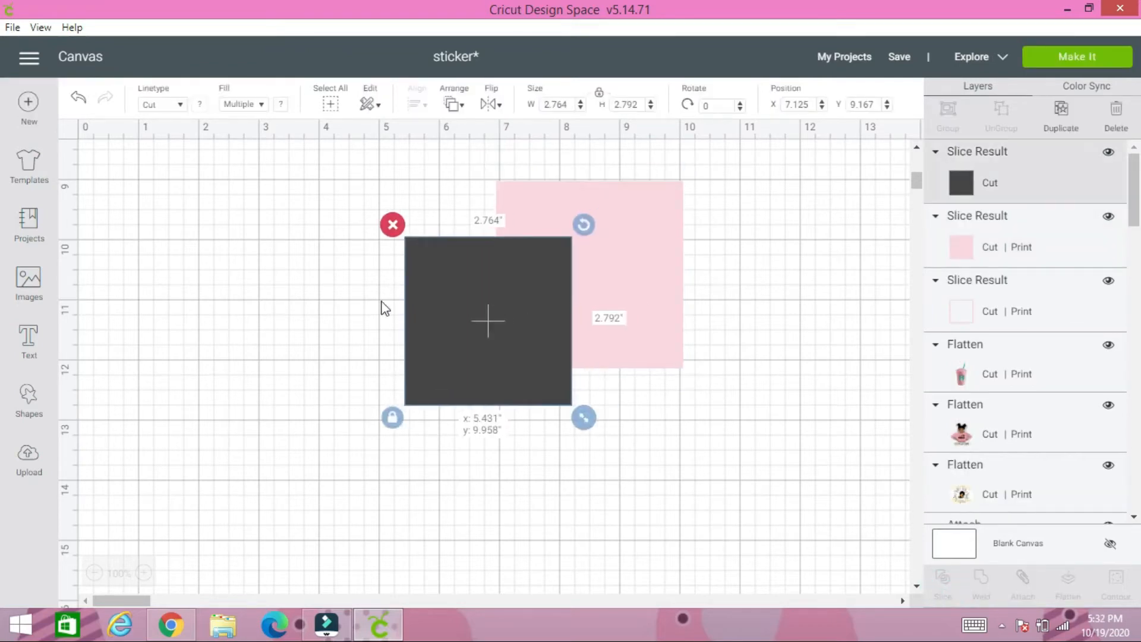
pyautogui.click(384, 226)
pyautogui.moveTo(532, 315); pyautogui.dragTo(425, 244)
pyautogui.click(443, 223)
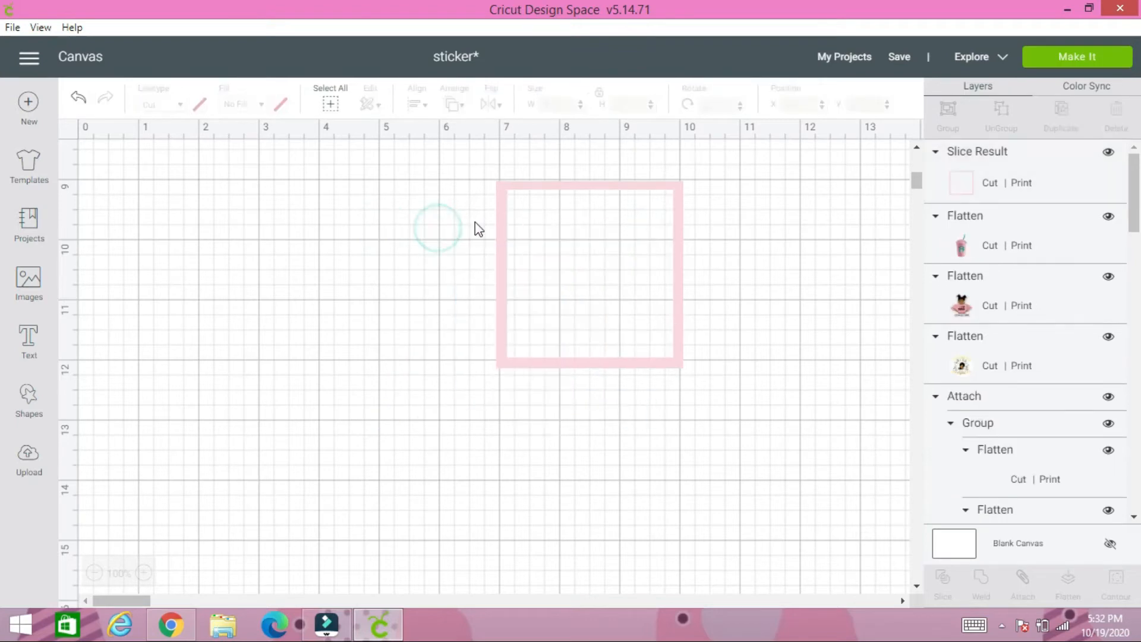
# Shift the pink frame toward the canvas's left side, unlock its proportions and set it to 6.75 in wide by 9.25 in high
pyautogui.click(566, 182)
pyautogui.moveTo(541, 191); pyautogui.dragTo(287, 180)
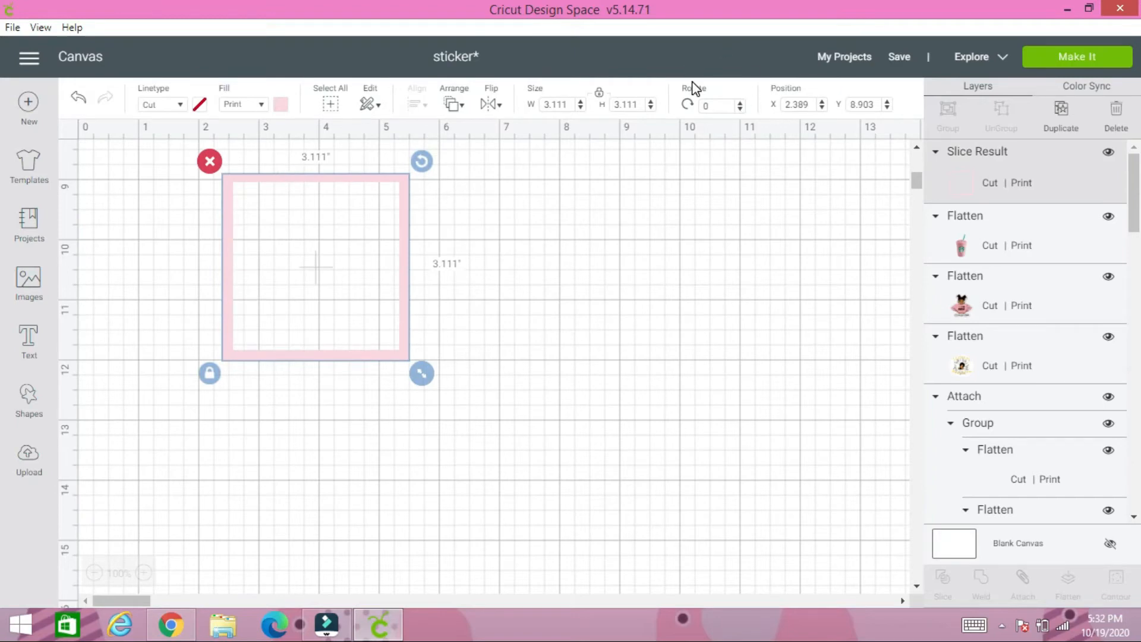
pyautogui.click(599, 92)
pyautogui.click(557, 104)
pyautogui.doubleClick(558, 104)
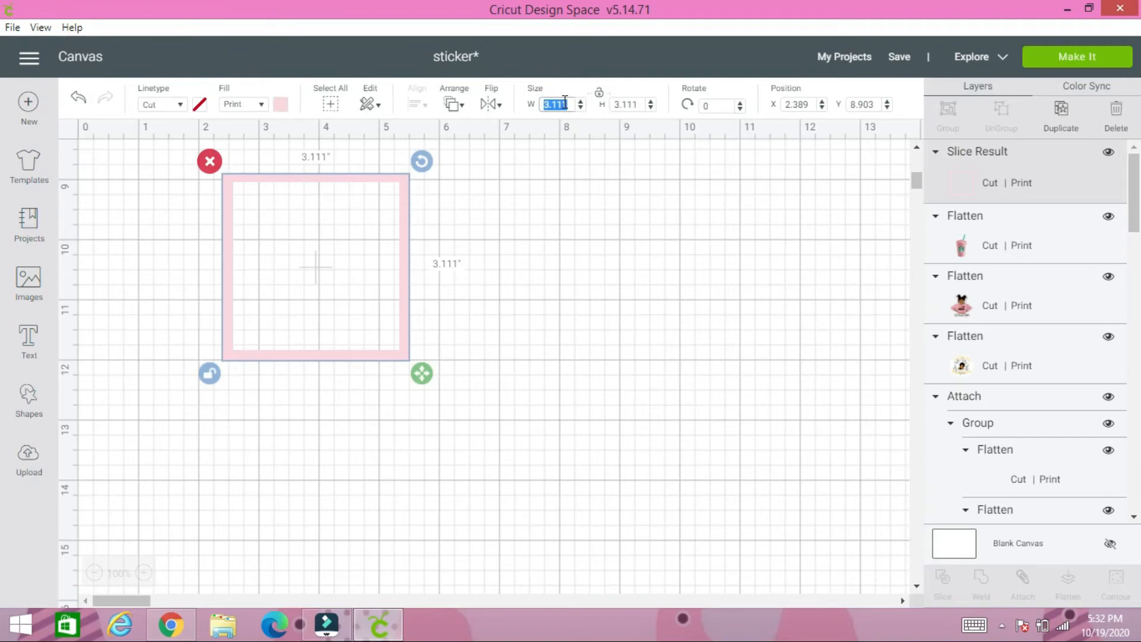
pyautogui.write('6.75')
pyautogui.click(617, 104)
pyautogui.doubleClick(617, 105)
pyautogui.press('BackSpace')
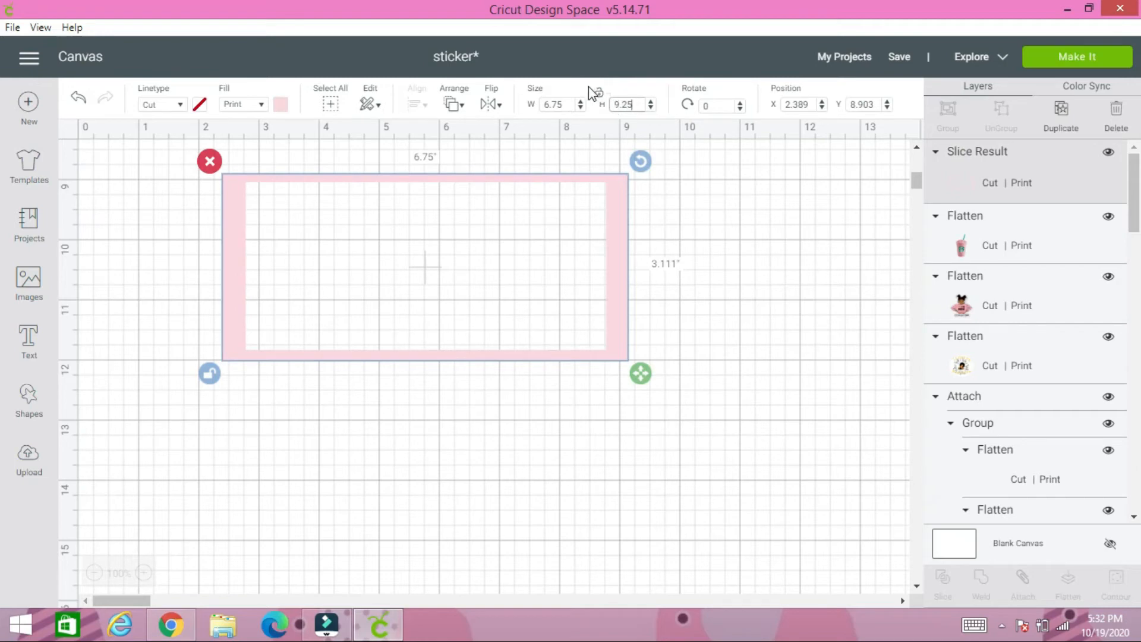
pyautogui.click(597, 94)
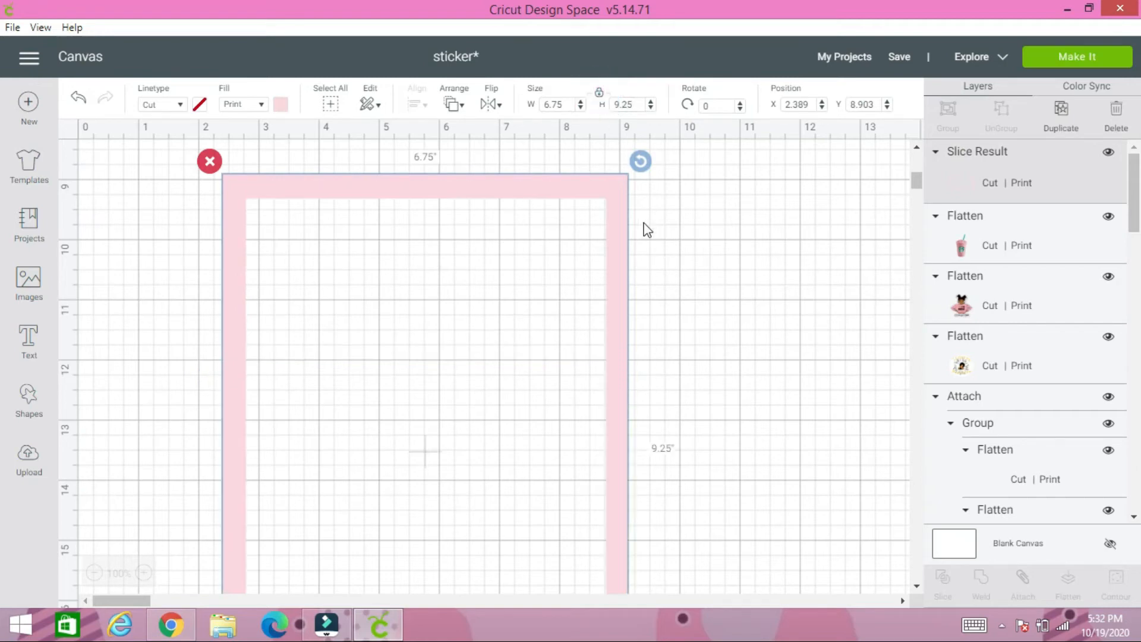
# Move the frame to about X 1.847, Y 7.986, just below the finished sticker sheet, and compare it with that sheet
pyautogui.moveTo(617, 235); pyautogui.dragTo(582, 211)
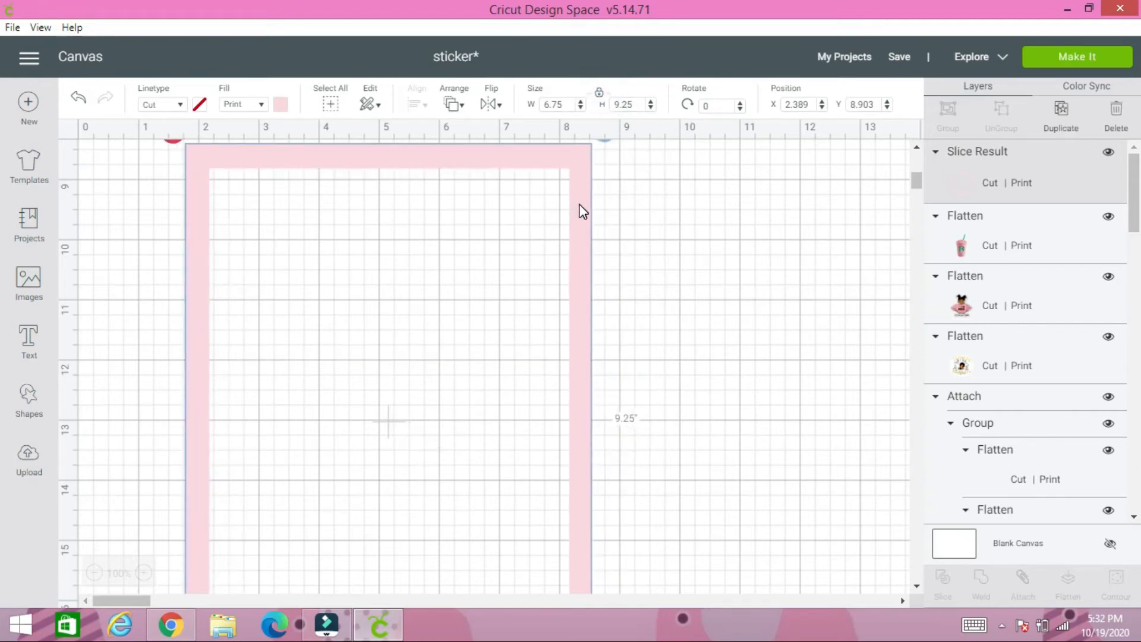
pyautogui.scroll(5, 693, 253)
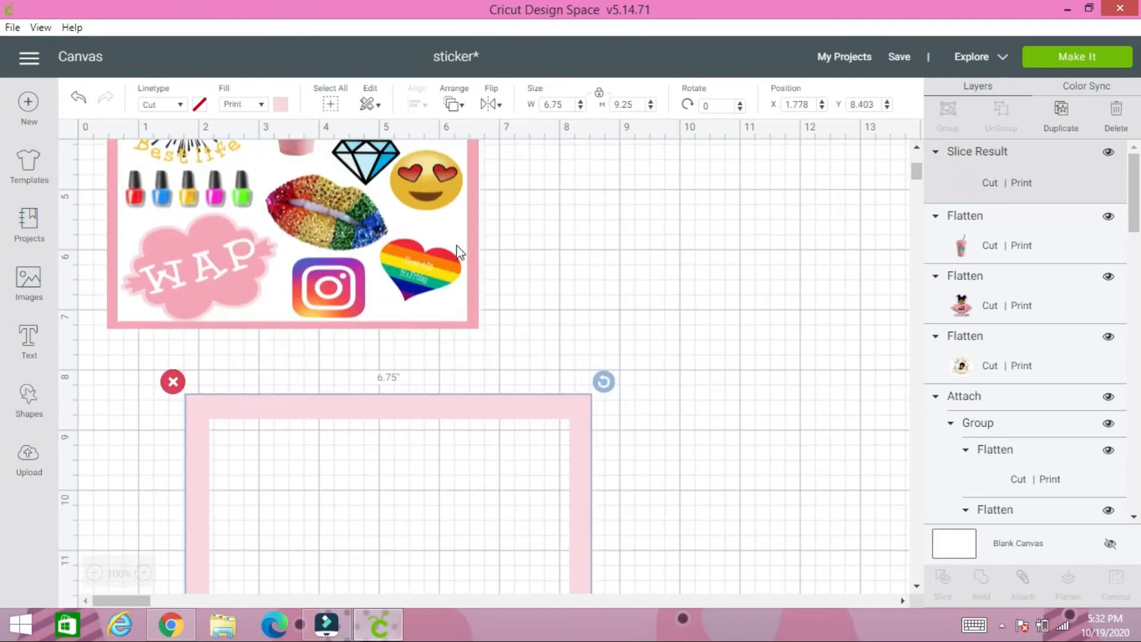
pyautogui.scroll(-2, 443, 278)
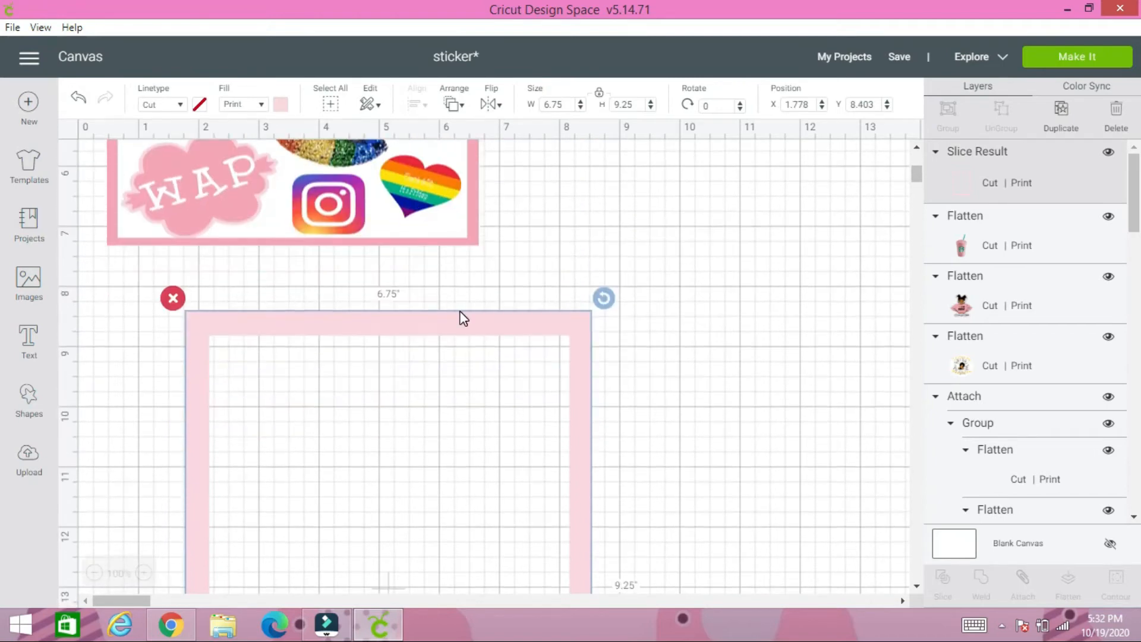
pyautogui.moveTo(461, 318); pyautogui.dragTo(470, 300)
pyautogui.scroll(7, 475, 286)
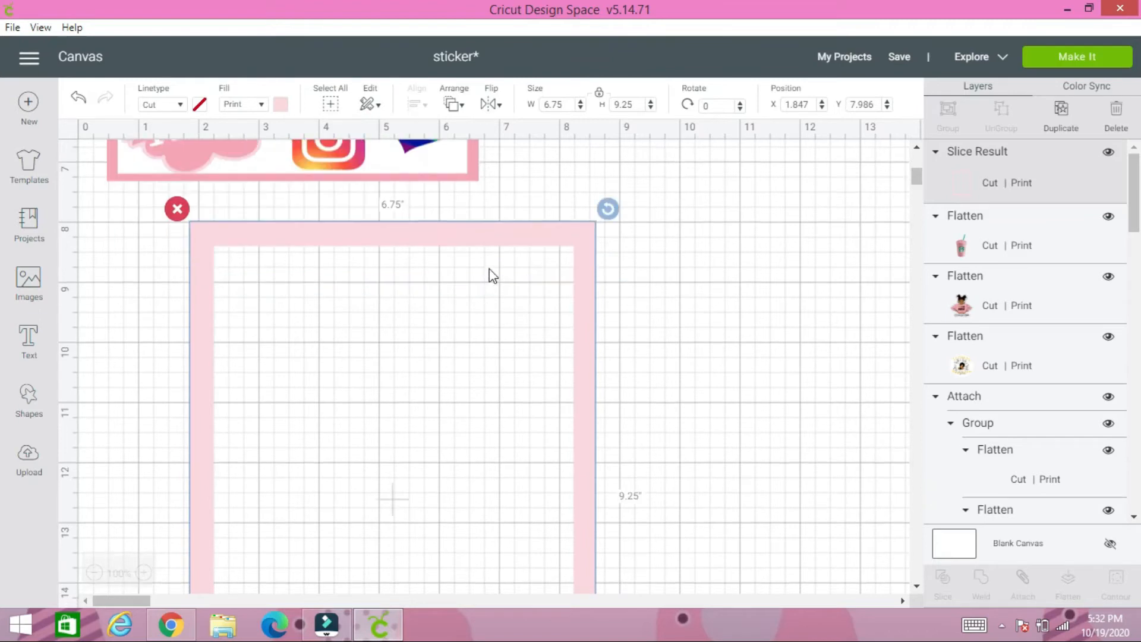
pyautogui.scroll(-2, 442, 252)
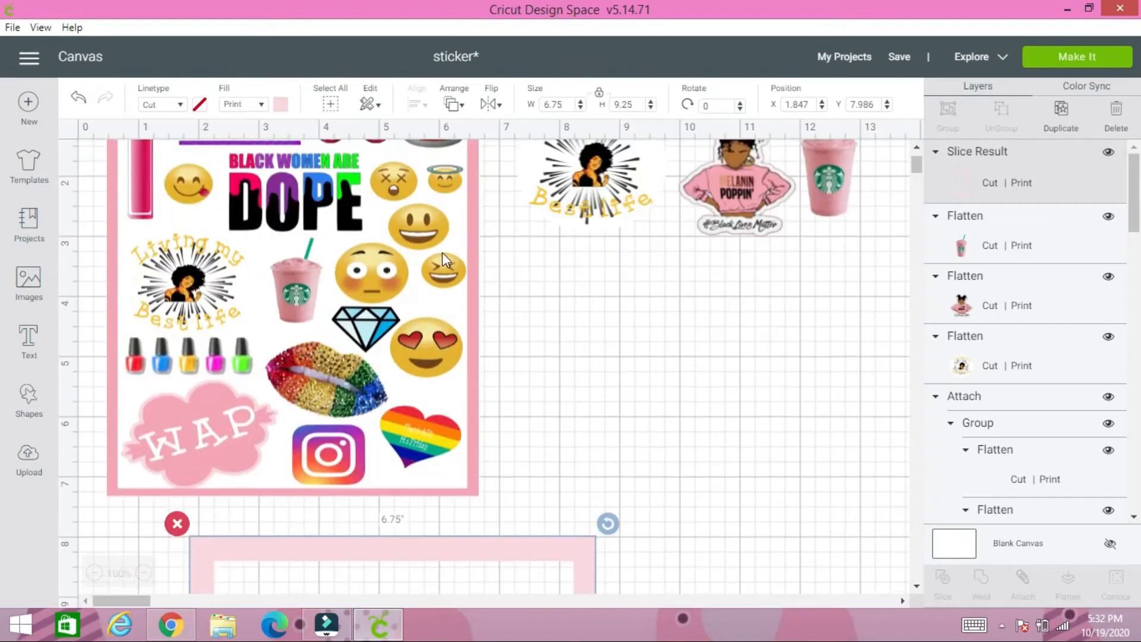
pyautogui.scroll(2, 452, 254)
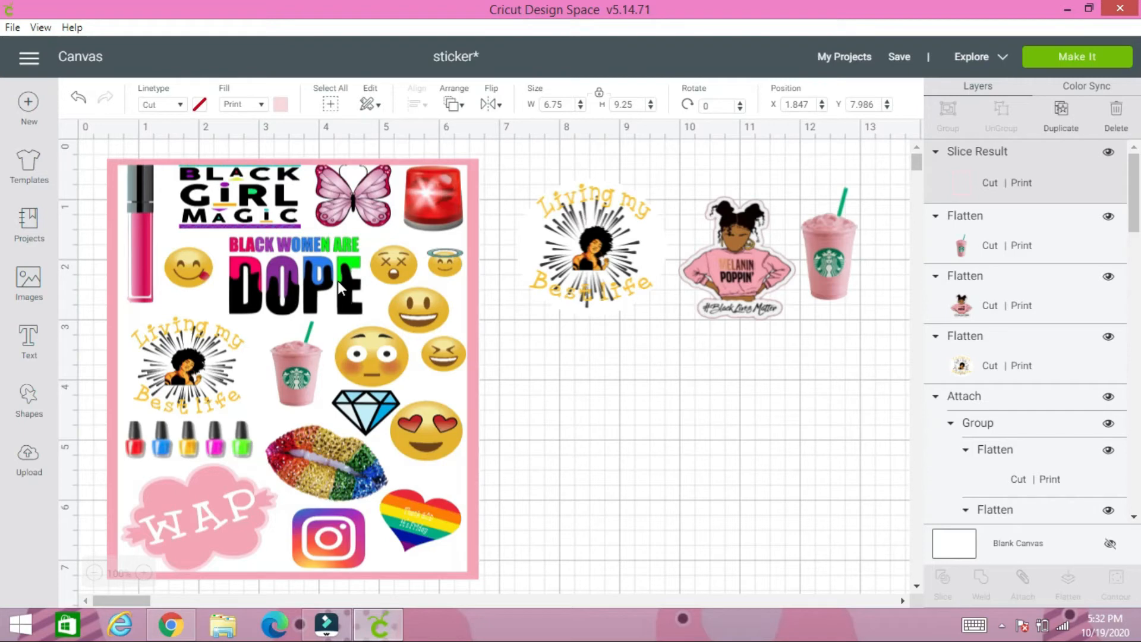
pyautogui.scroll(-2, 429, 299)
pyautogui.scroll(-6, 556, 312)
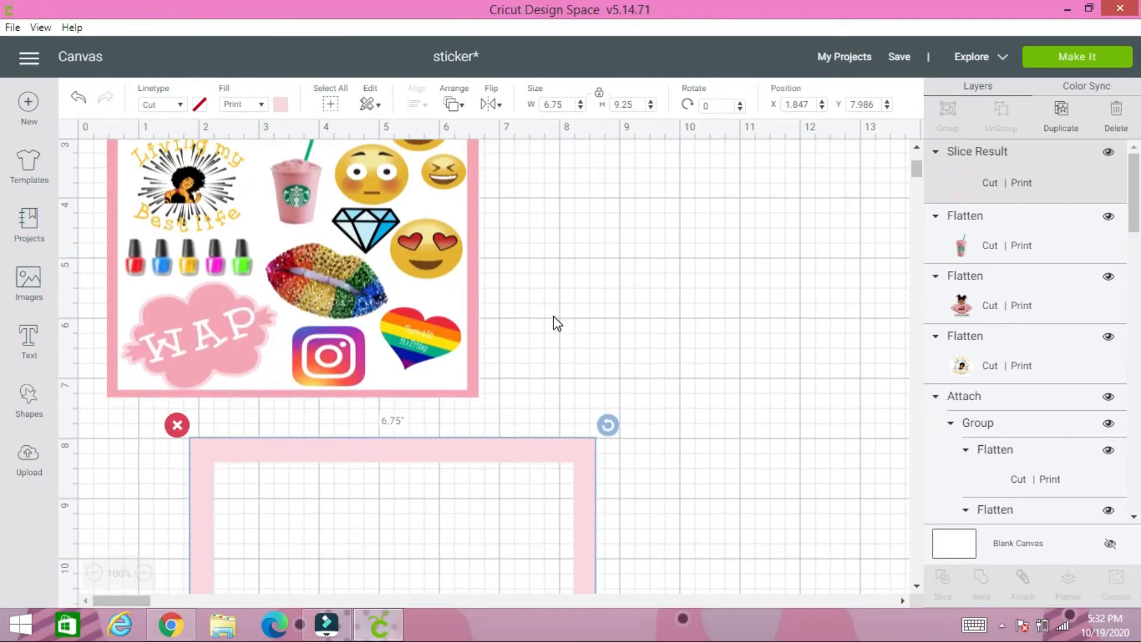
pyautogui.scroll(-2, 535, 294)
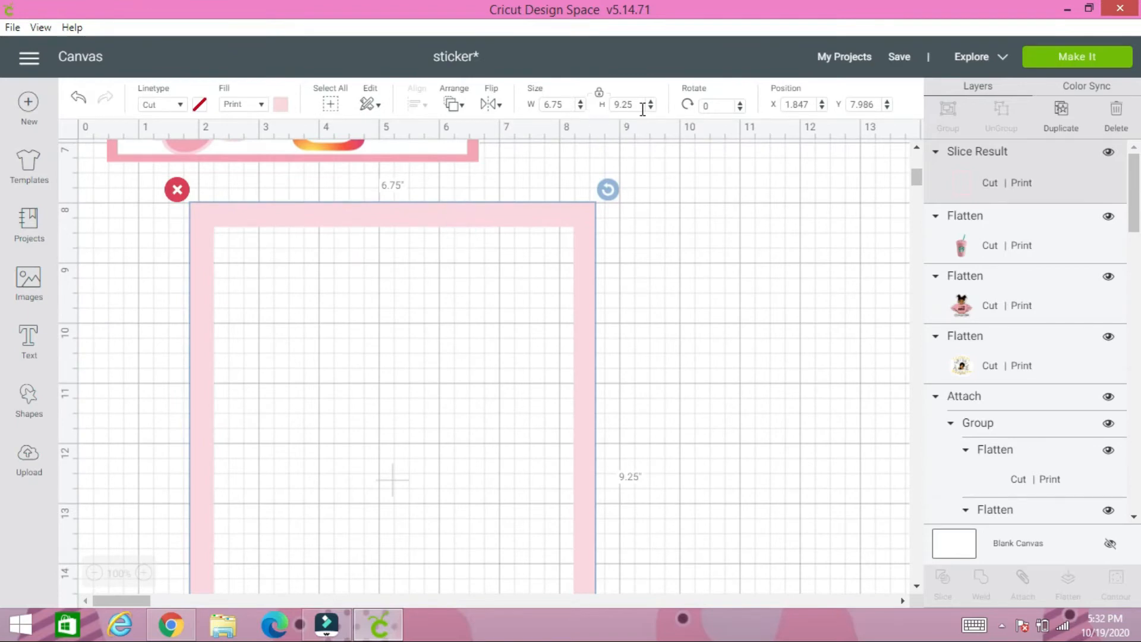
# Resize the frame to 9.25 in wide by 6.75 in high, relock its proportions and place it at about X 2.028, Y 8.444
pyautogui.doubleClick(559, 105)
pyautogui.write('9.25')
pyautogui.doubleClick(632, 105)
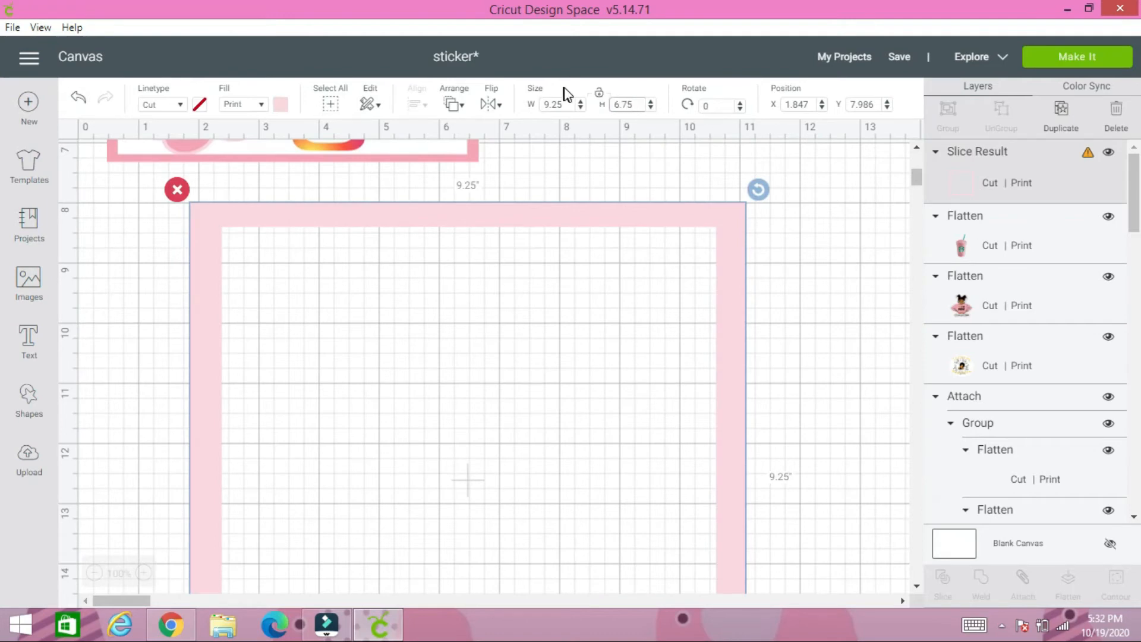
pyautogui.click(600, 96)
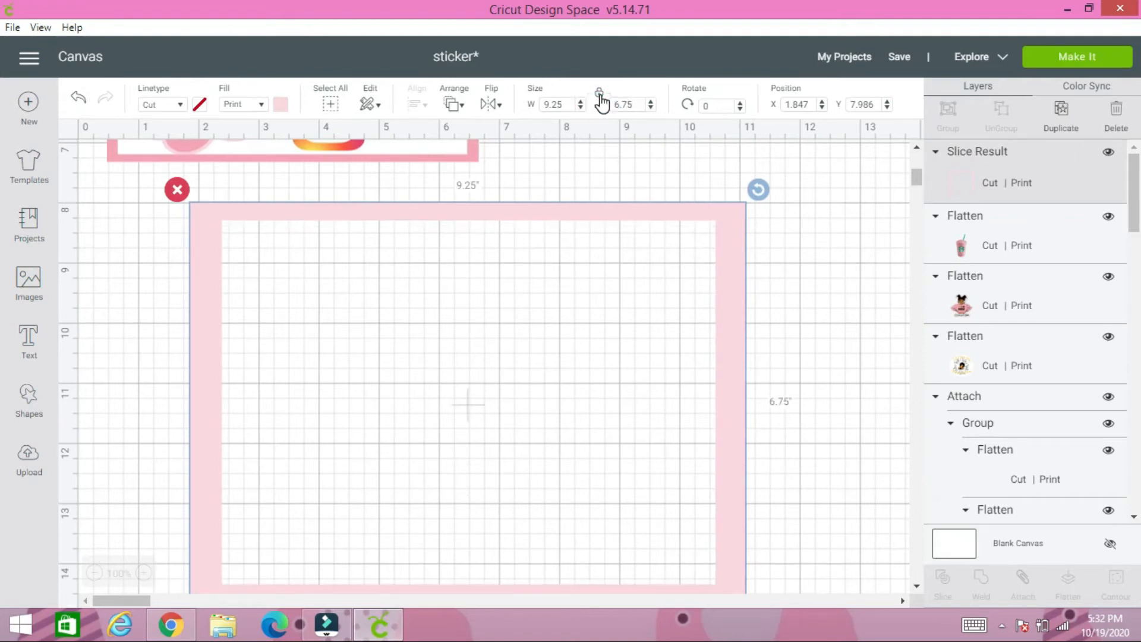
pyautogui.moveTo(637, 224); pyautogui.dragTo(657, 199)
pyautogui.scroll(-3, 523, 300)
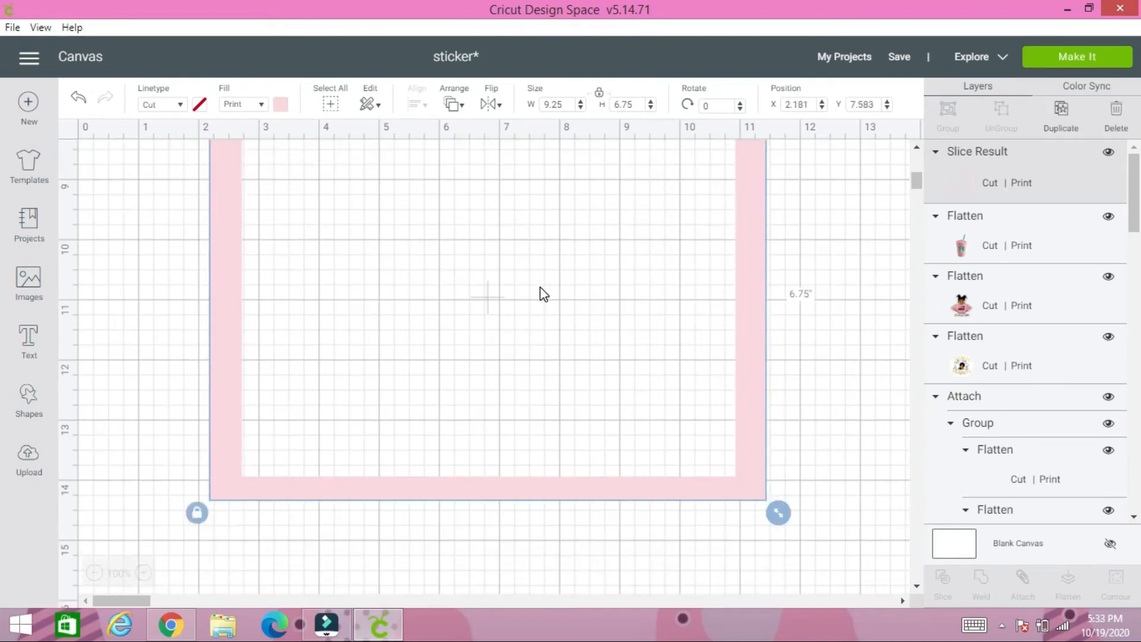
pyautogui.moveTo(753, 319); pyautogui.dragTo(747, 379)
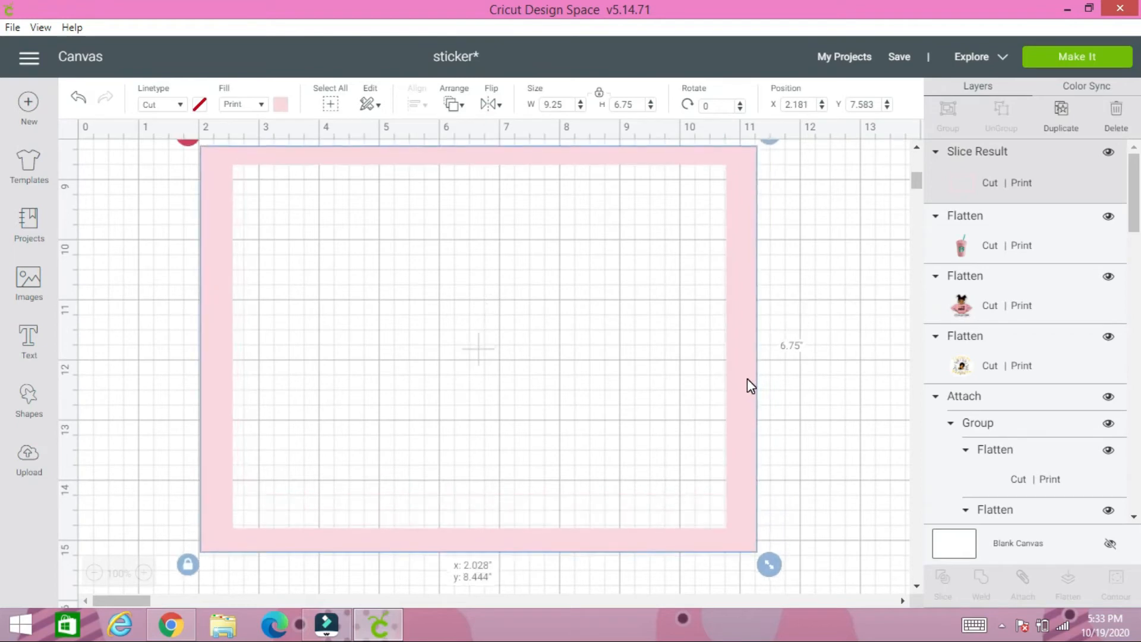
pyautogui.click(822, 333)
# Move the "Living my Best life" sticker inside the frame's upper-left area and try to adjust its position there
pyautogui.scroll(6, 684, 261)
pyautogui.scroll(-5, 714, 246)
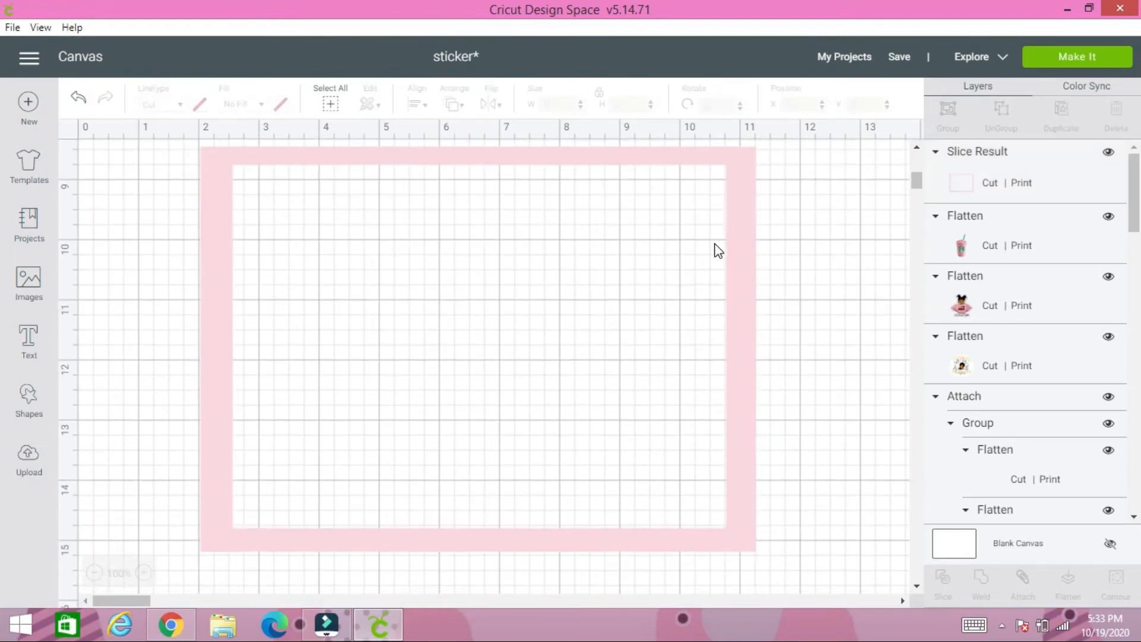
pyautogui.scroll(12, 763, 243)
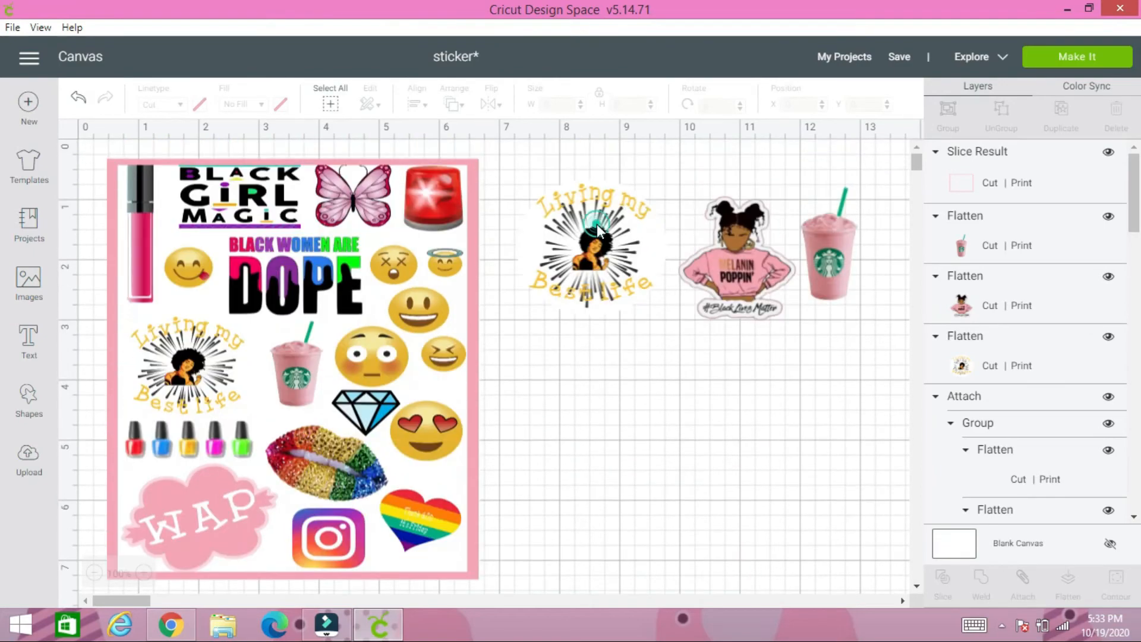
pyautogui.moveTo(593, 238); pyautogui.dragTo(364, 428)
pyautogui.click(536, 440)
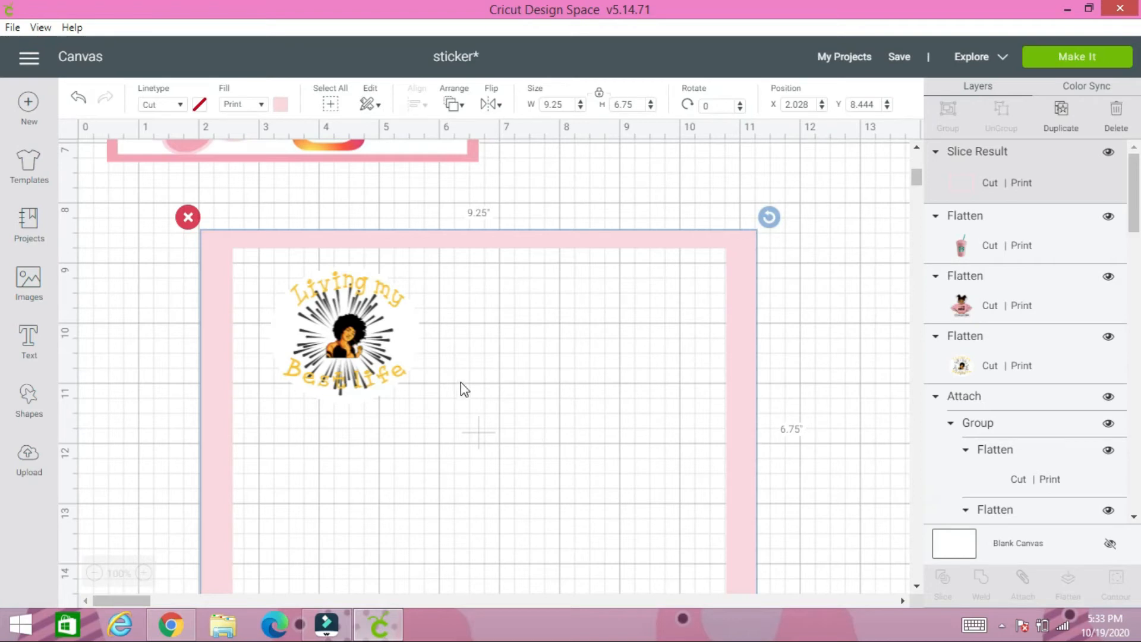
pyautogui.moveTo(349, 341); pyautogui.dragTo(332, 277)
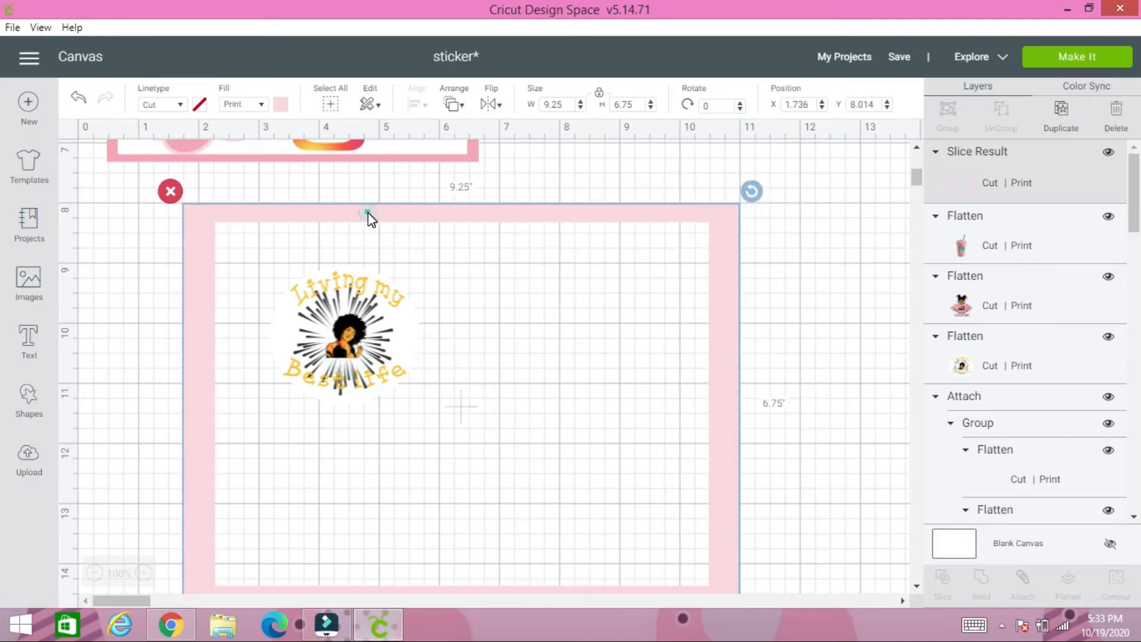
pyautogui.moveTo(368, 214); pyautogui.dragTo(376, 225)
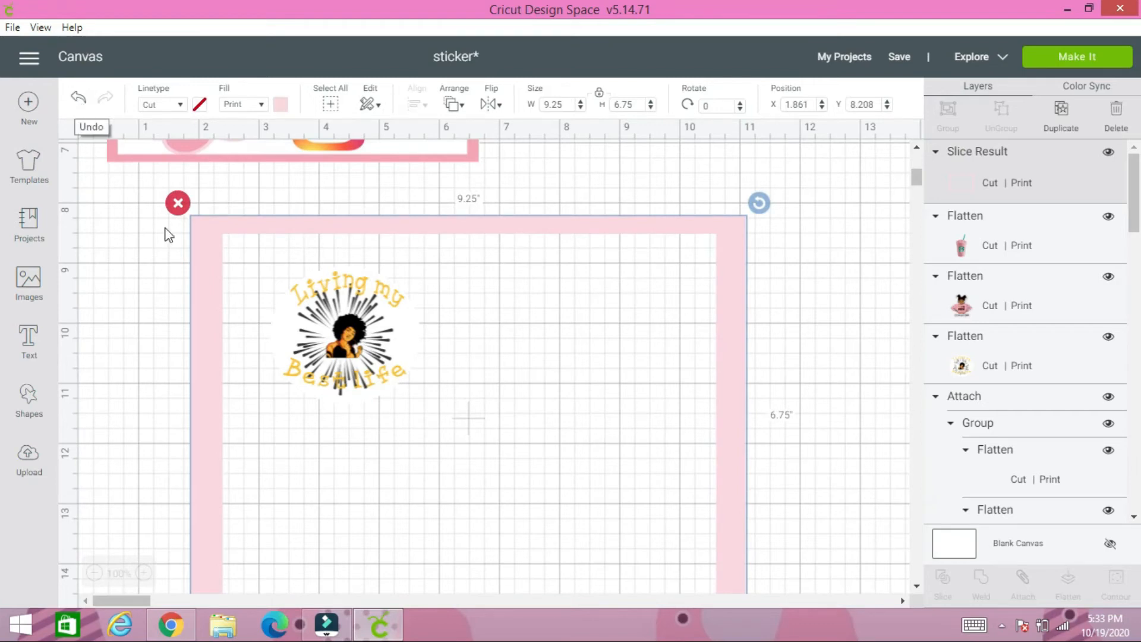
# Add a new square shape and move it to about X 0.583, Y 9.056 over the frame's left edge
pyautogui.click(19, 413)
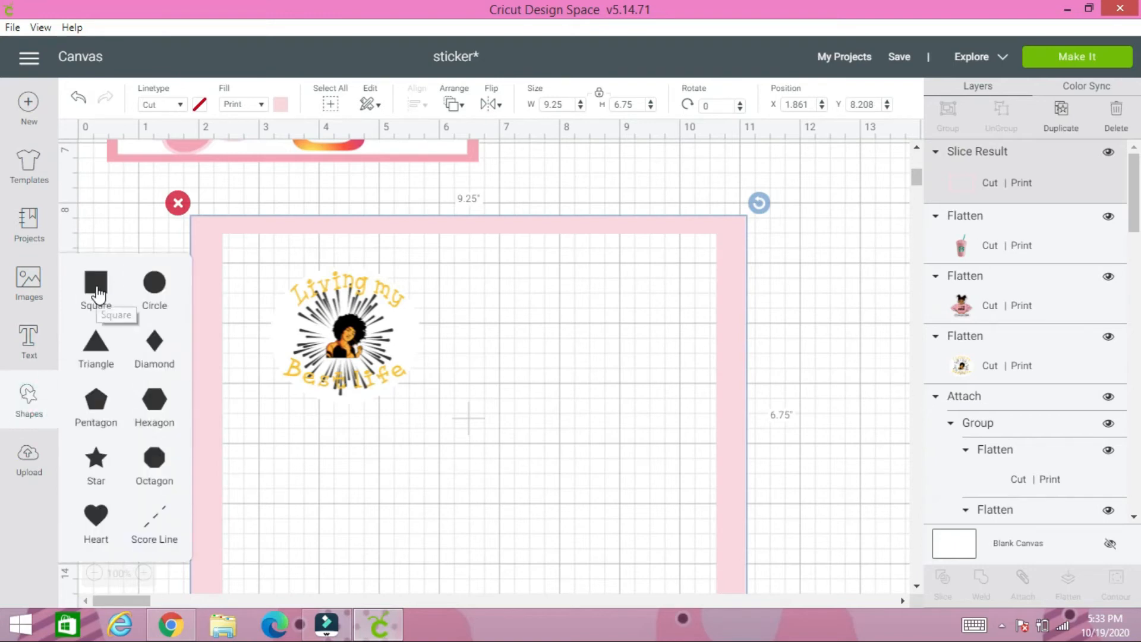
pyautogui.click(97, 291)
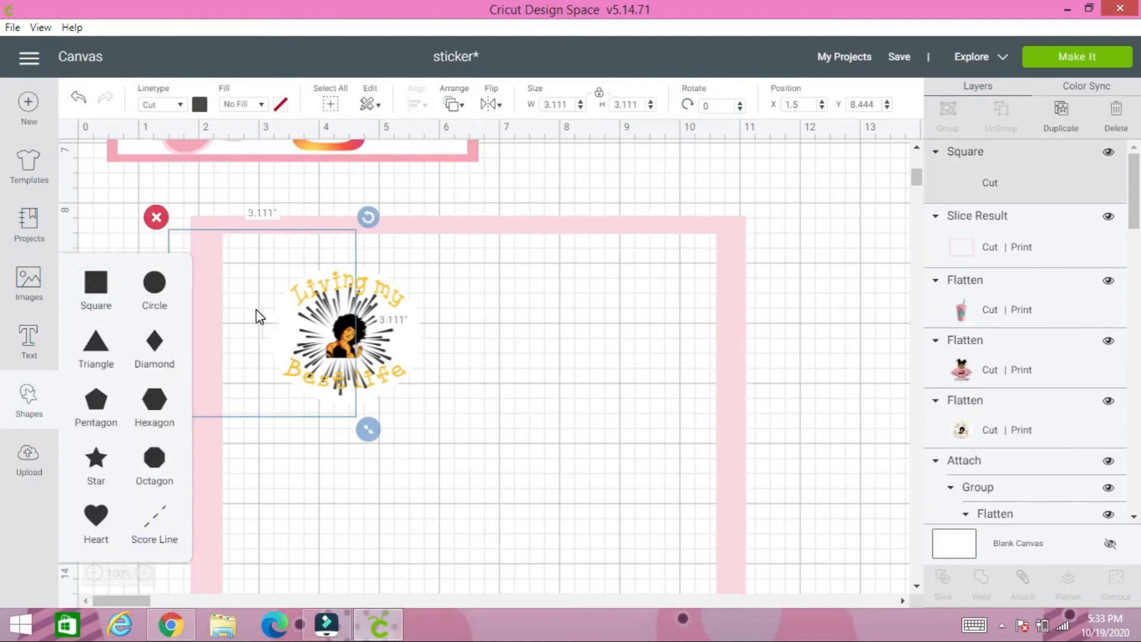
pyautogui.click(387, 350)
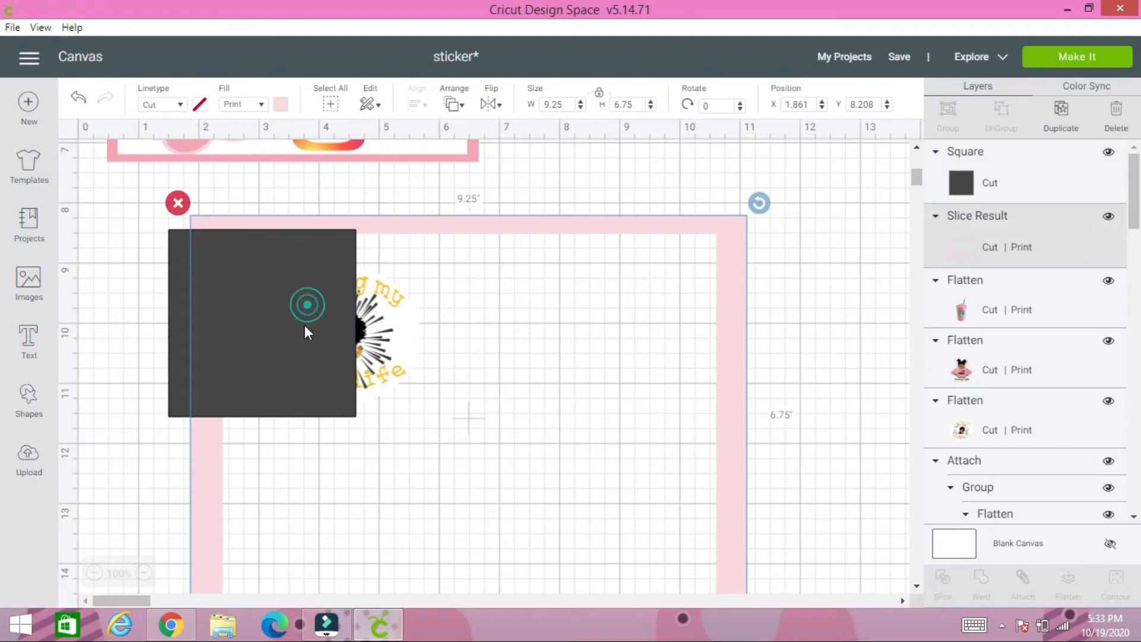
pyautogui.moveTo(305, 326); pyautogui.dragTo(251, 362)
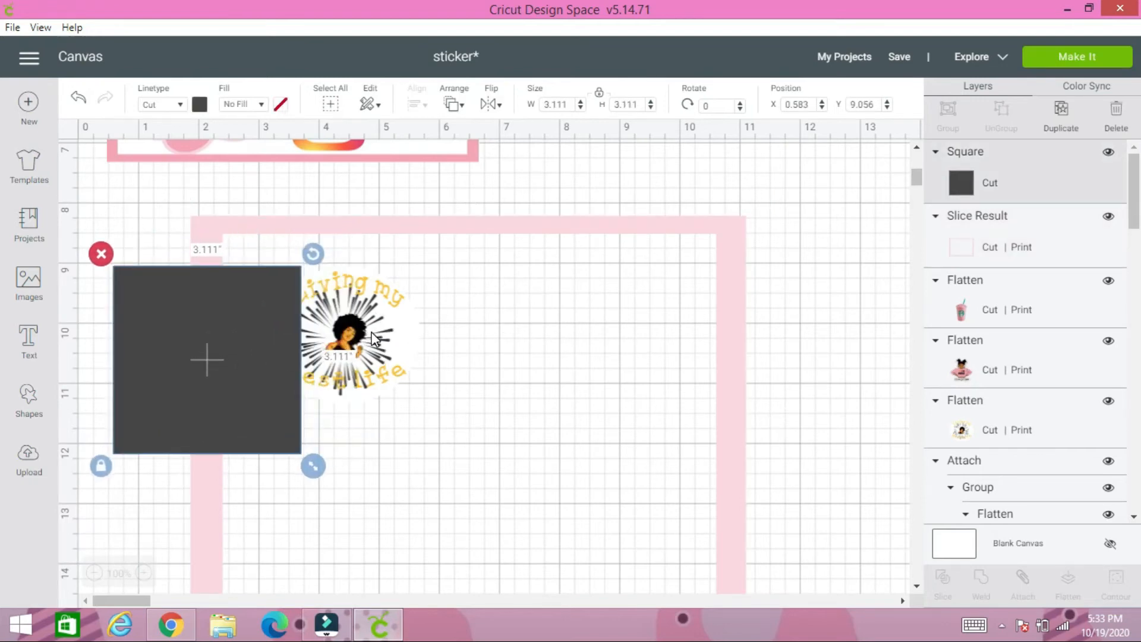
# Take the "Living my Best life" sticker out of the frame to about X 11.125, Y 6.028 and return the frame to about X 1.306, Y 8.042
pyautogui.click(349, 309)
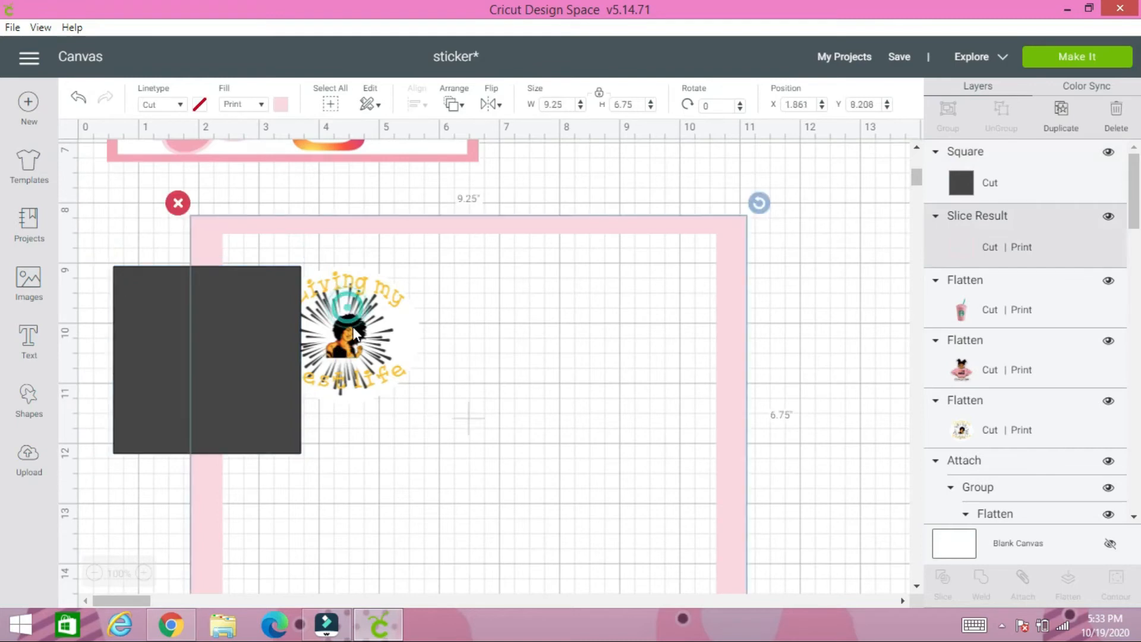
pyautogui.moveTo(354, 332); pyautogui.dragTo(369, 442)
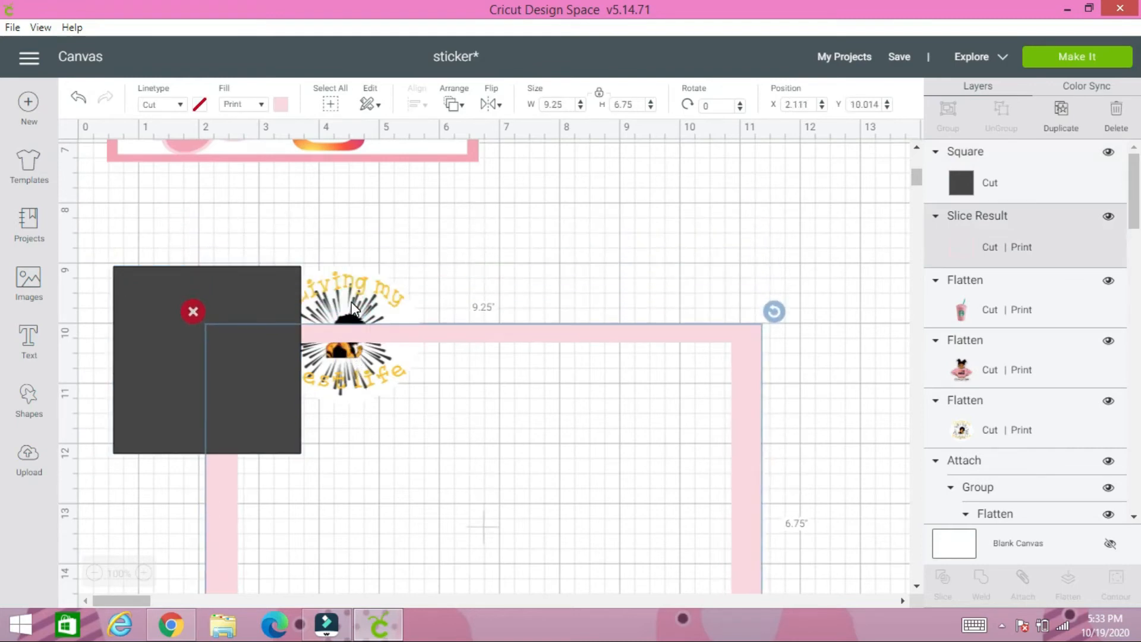
pyautogui.moveTo(333, 281); pyautogui.dragTo(825, 172)
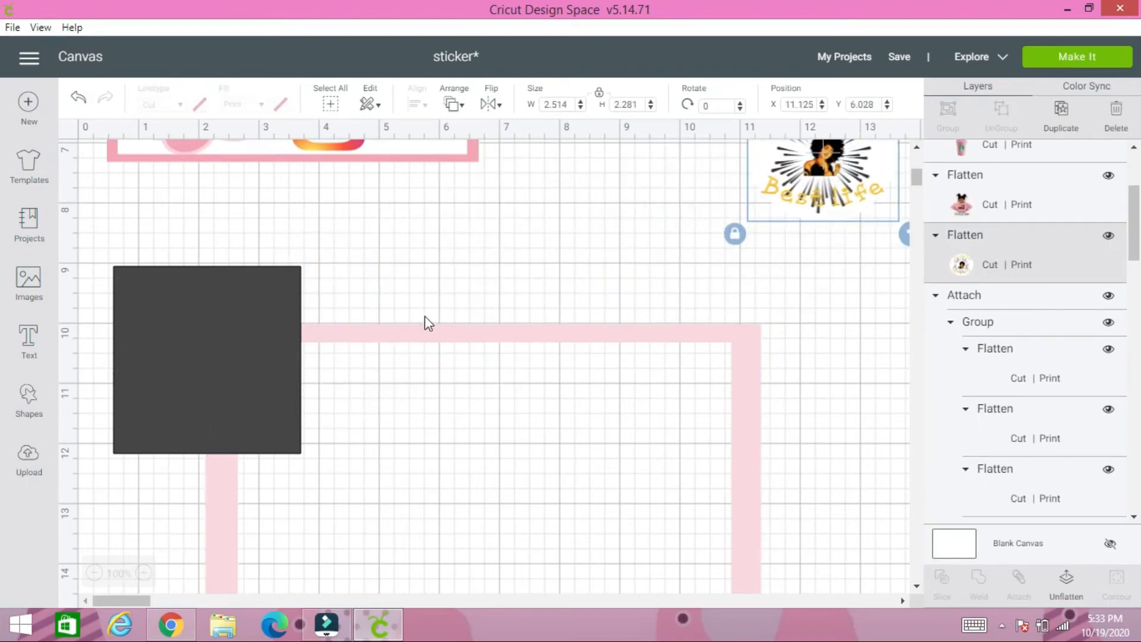
pyautogui.moveTo(418, 338); pyautogui.dragTo(368, 216)
# Align the square with the frame's inner upper-left corner and stretch it without locked proportions to about 8.167 by 6.042 in
pyautogui.click(259, 279)
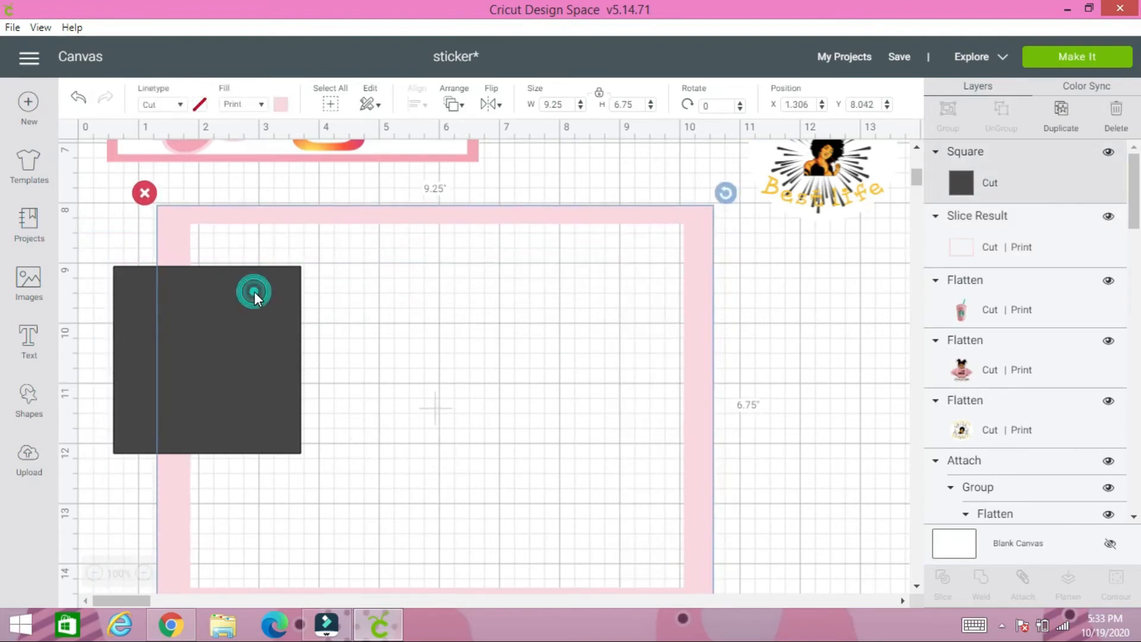
pyautogui.click(454, 105)
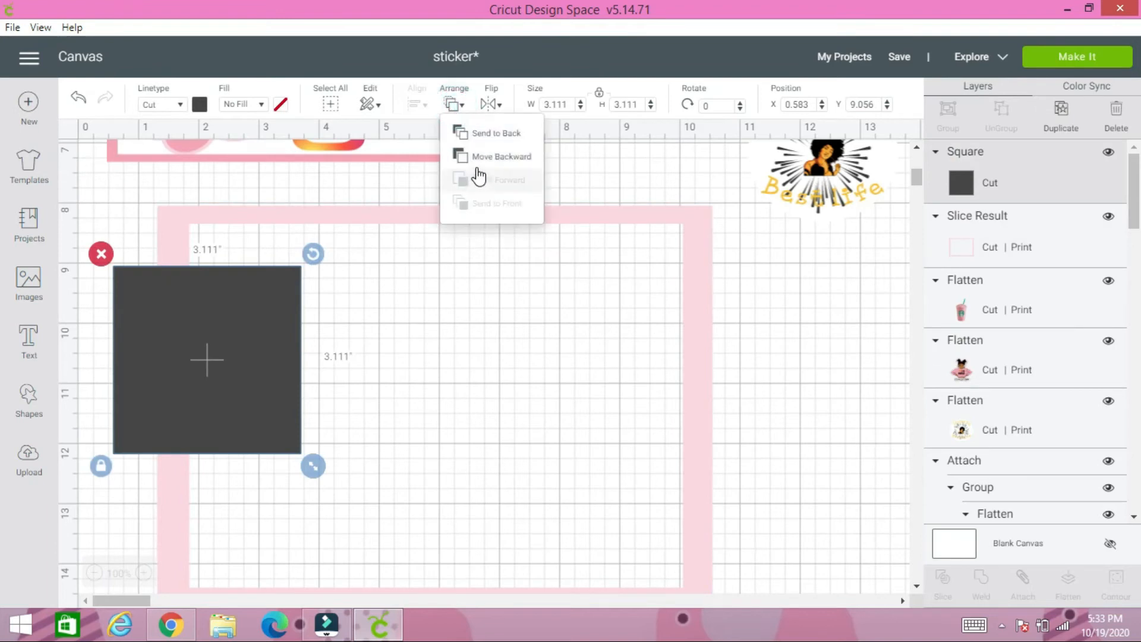
pyautogui.moveTo(312, 297); pyautogui.dragTo(332, 287)
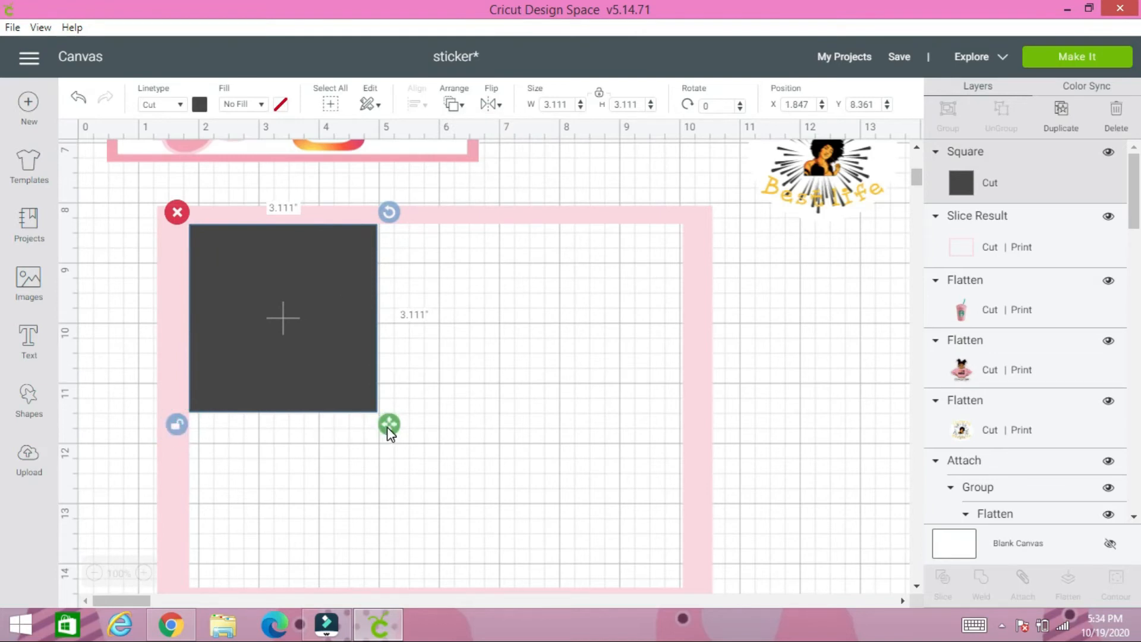
pyautogui.moveTo(387, 426); pyautogui.dragTo(692, 439)
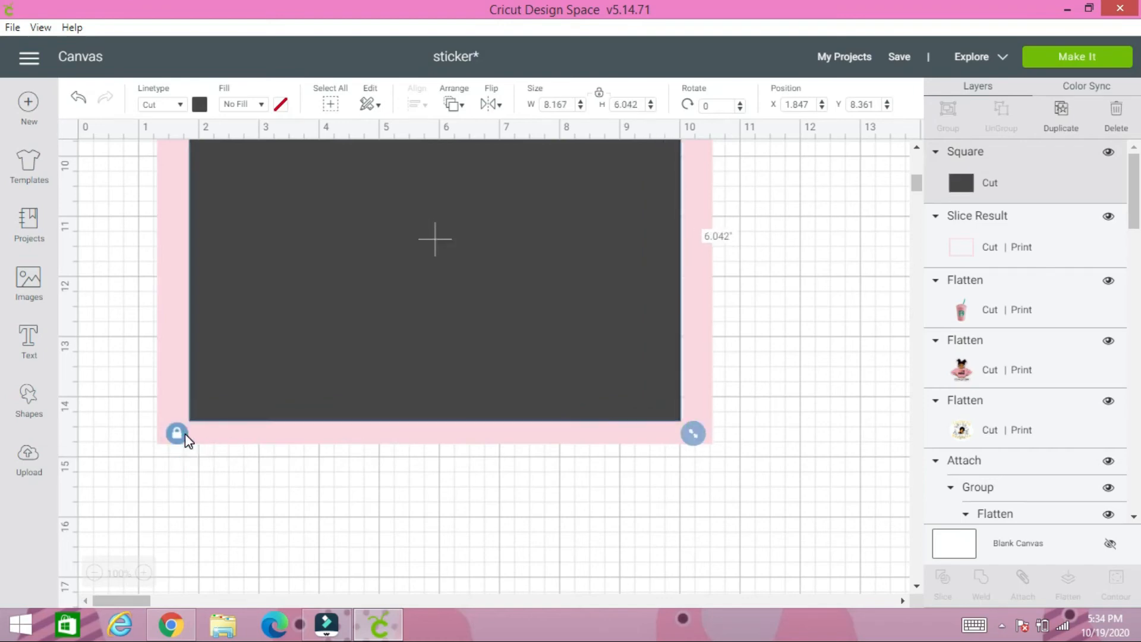
# Change the square's fill to Print and colour it white
pyautogui.click(244, 103)
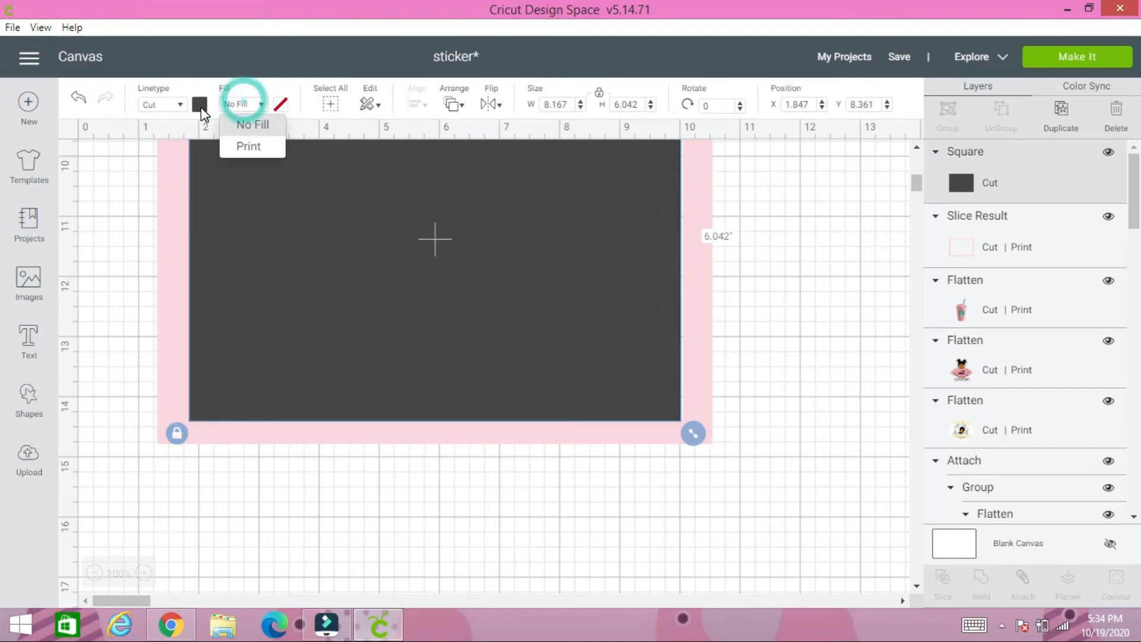
pyautogui.click(249, 147)
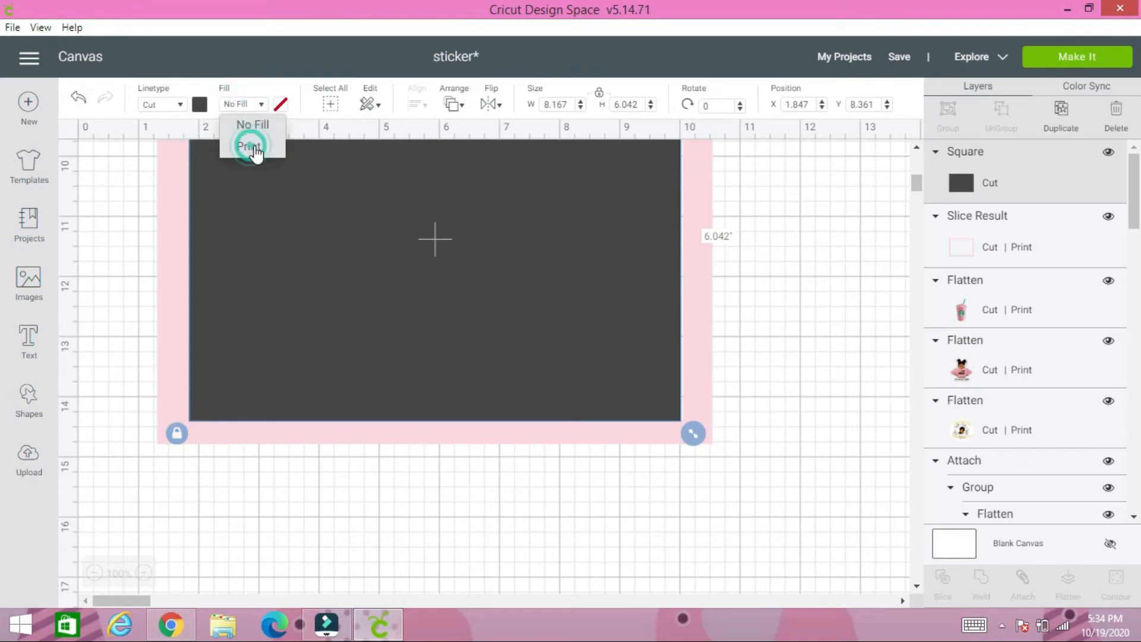
pyautogui.click(280, 104)
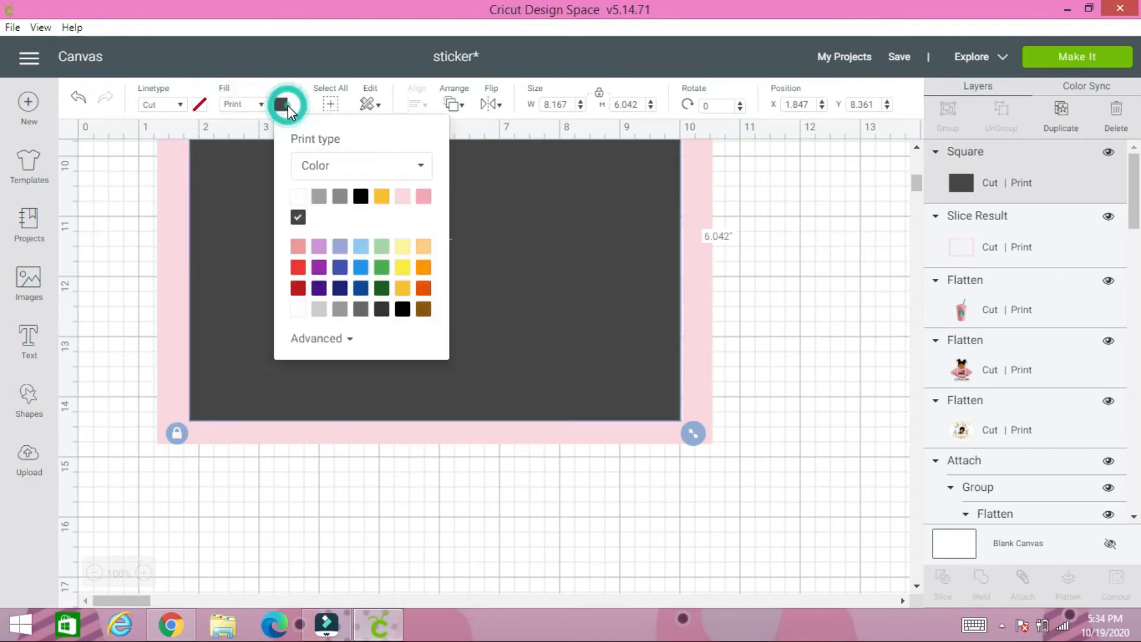
pyautogui.click(298, 196)
pyautogui.click(774, 318)
# Move the "Living my Best life" sticker into the white rectangle at about X 2.194, Y 8.778 and bring it to the front
pyautogui.scroll(5, 773, 318)
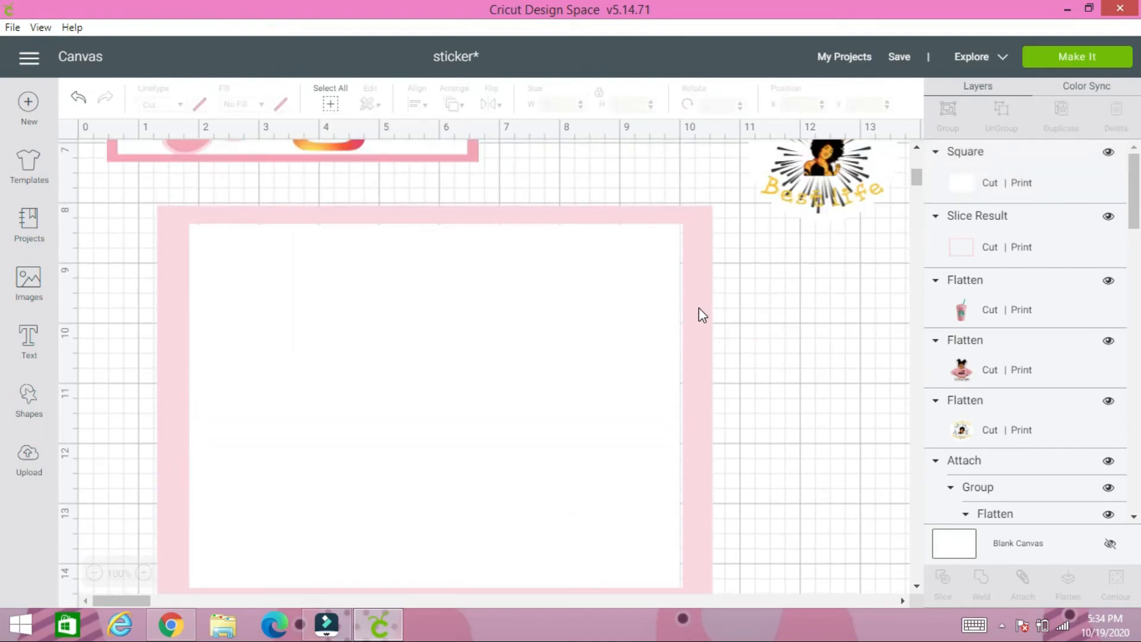
pyautogui.moveTo(832, 190); pyautogui.dragTo(239, 347)
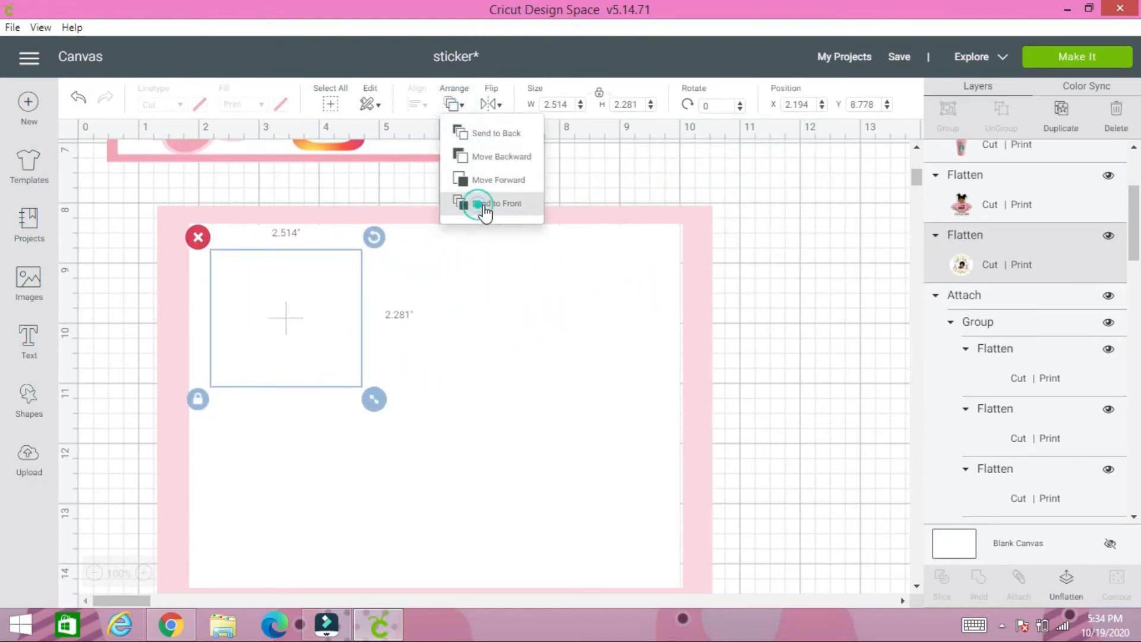
pyautogui.click(471, 201)
# Bring the "Melanin Poppin'" sticker to the front and place it below the "Living my Best life" sticker at about X 2.444, Y 11.333
pyautogui.scroll(10, 757, 220)
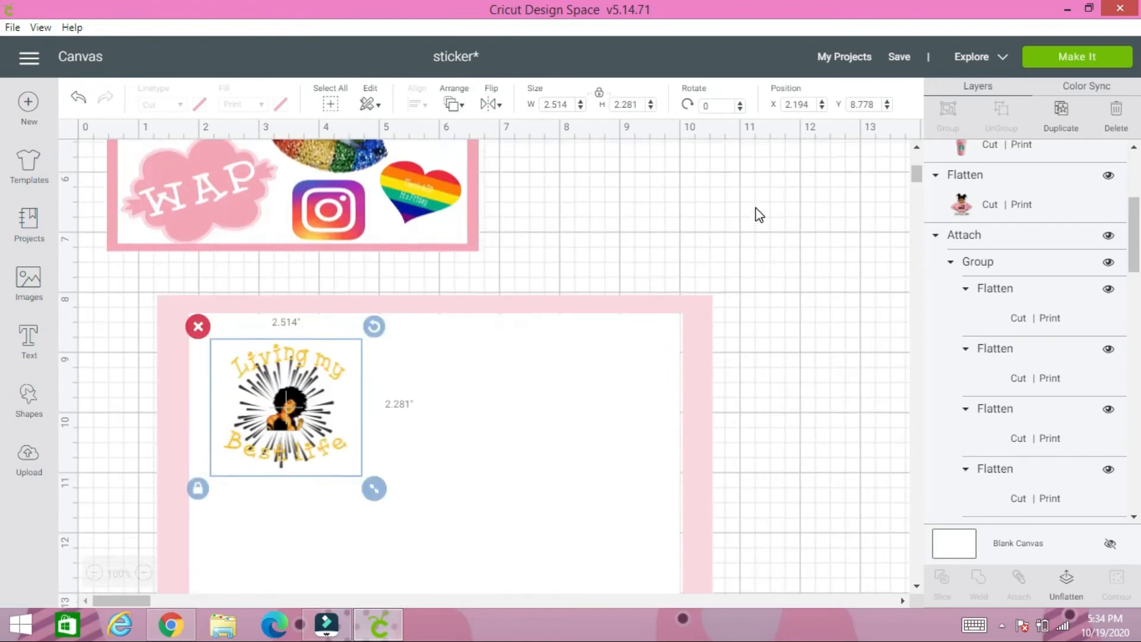
pyautogui.moveTo(726, 236); pyautogui.dragTo(454, 216)
pyautogui.scroll(-10, 561, 382)
pyautogui.scroll(-4, 517, 357)
pyautogui.click(451, 111)
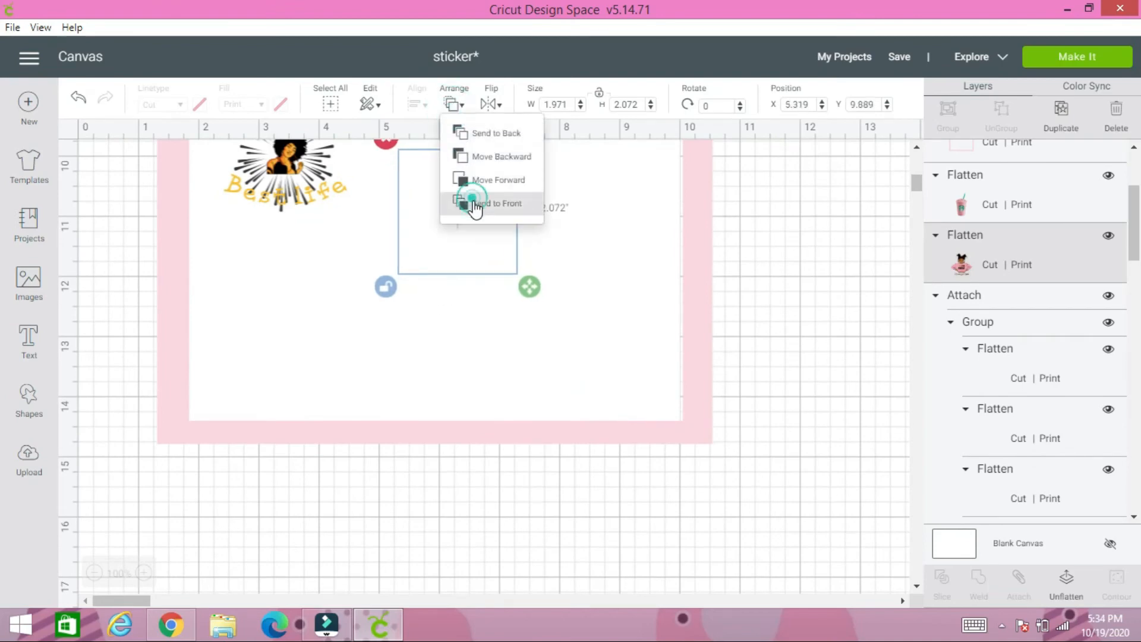
pyautogui.click(474, 203)
pyautogui.moveTo(416, 250); pyautogui.dragTo(244, 334)
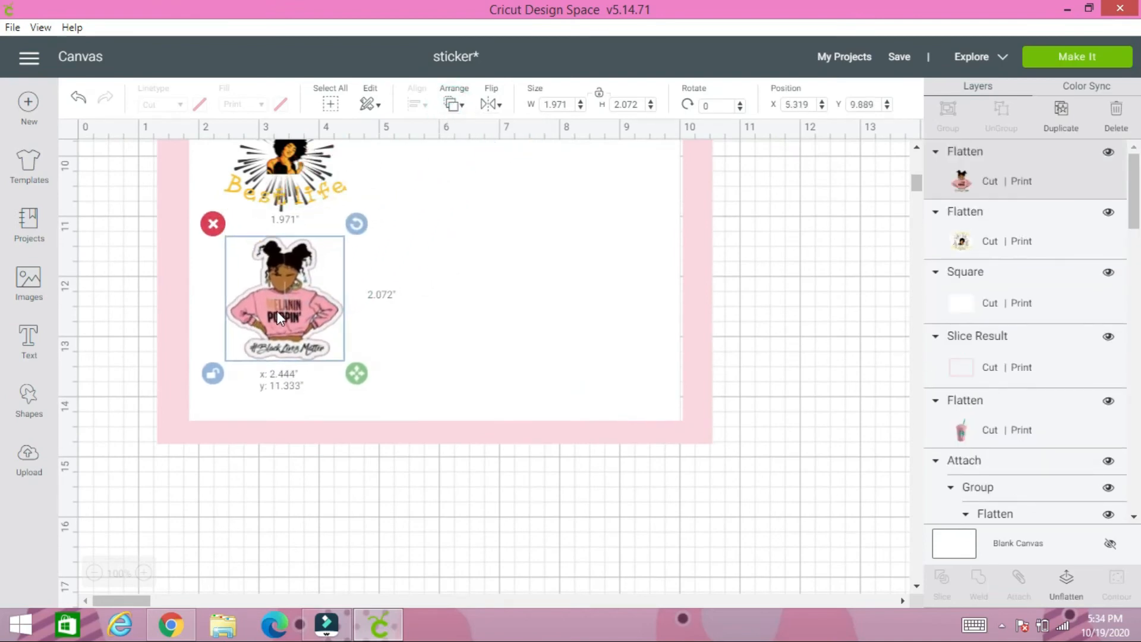
pyautogui.click(811, 276)
# Move the pink Starbucks cup beside the "Living my Best life" sticker at about X 4.903, Y 8.819 and bring it to the front
pyautogui.scroll(5, 820, 261)
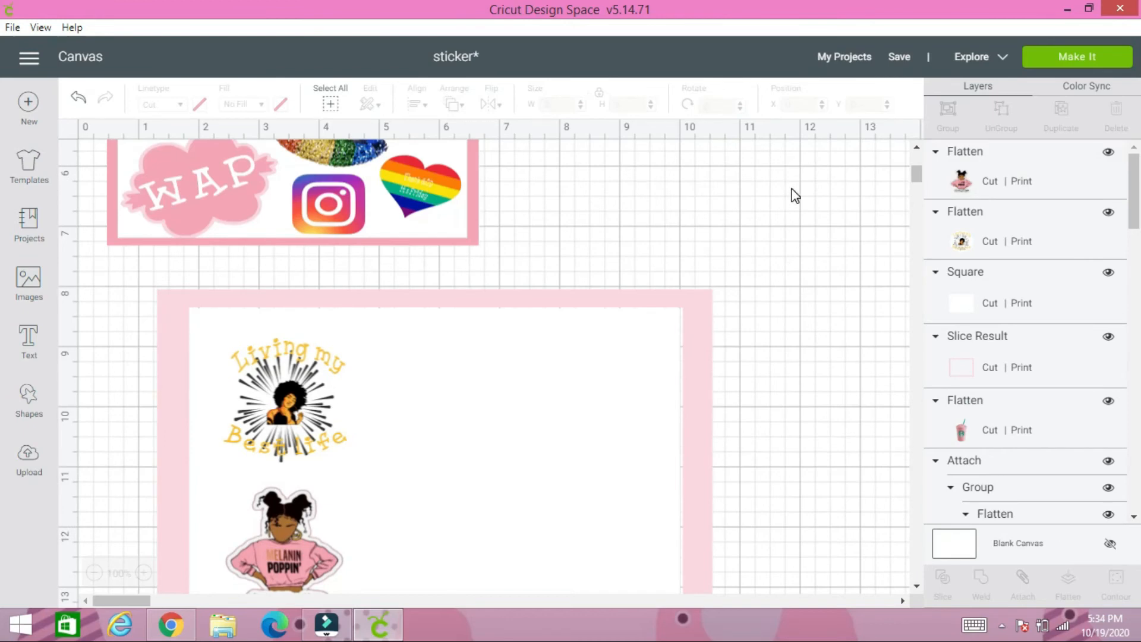
pyautogui.scroll(5, 795, 195)
pyautogui.click(830, 190)
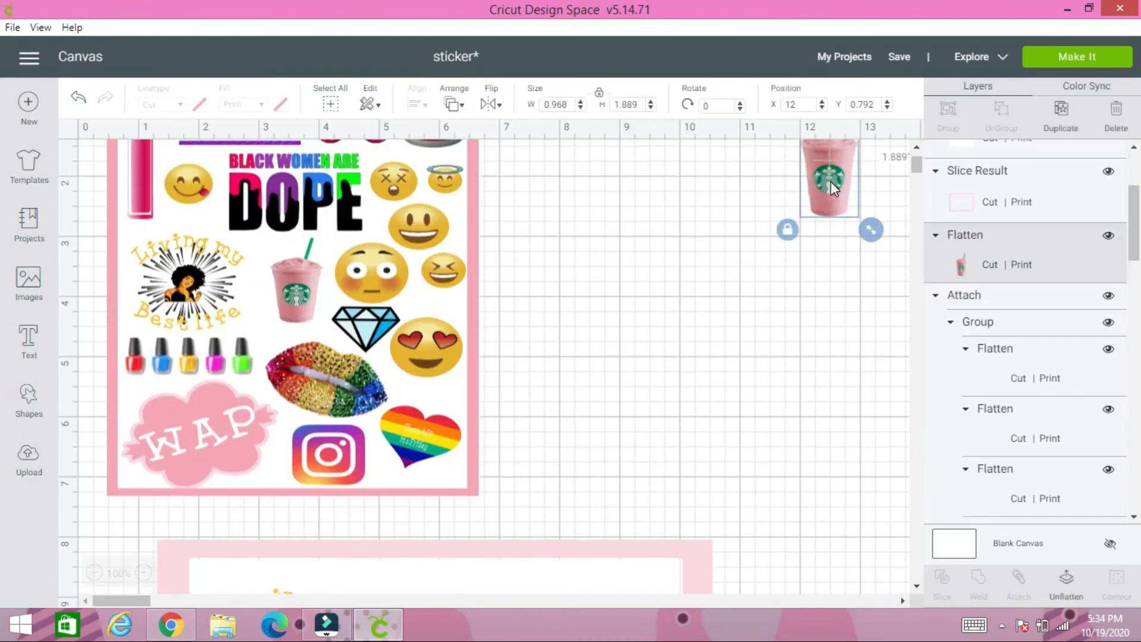
pyautogui.moveTo(831, 180); pyautogui.dragTo(404, 344)
pyautogui.scroll(-7, 550, 356)
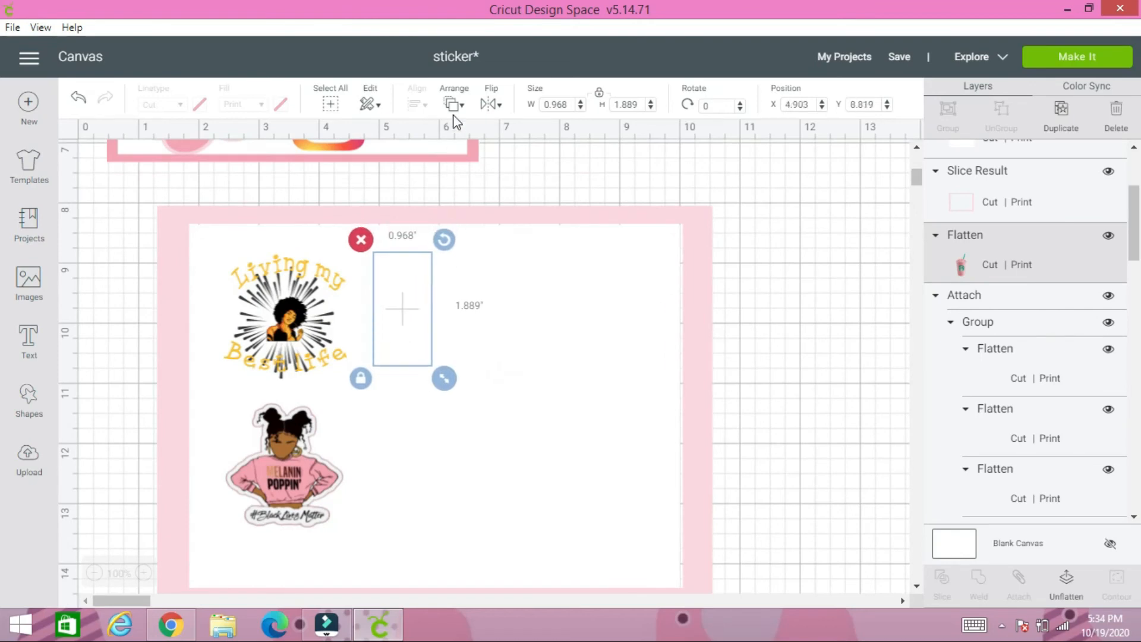
pyautogui.click(454, 104)
pyautogui.click(470, 205)
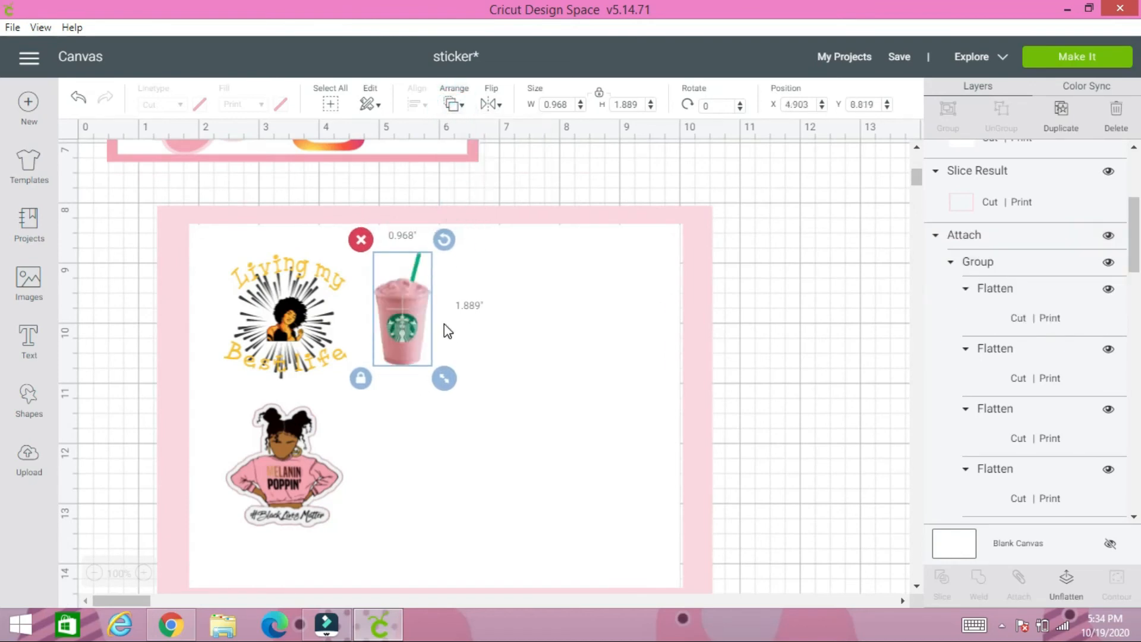
pyautogui.click(503, 288)
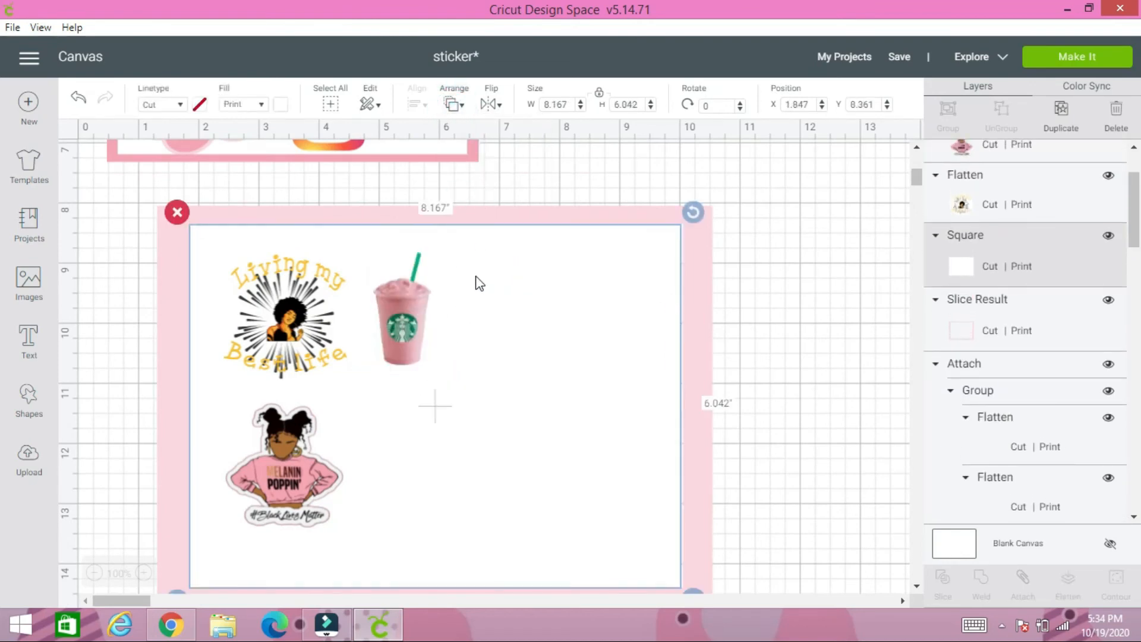
pyautogui.keyDown('shift'); pyautogui.click(284, 309); pyautogui.keyUp('shift')
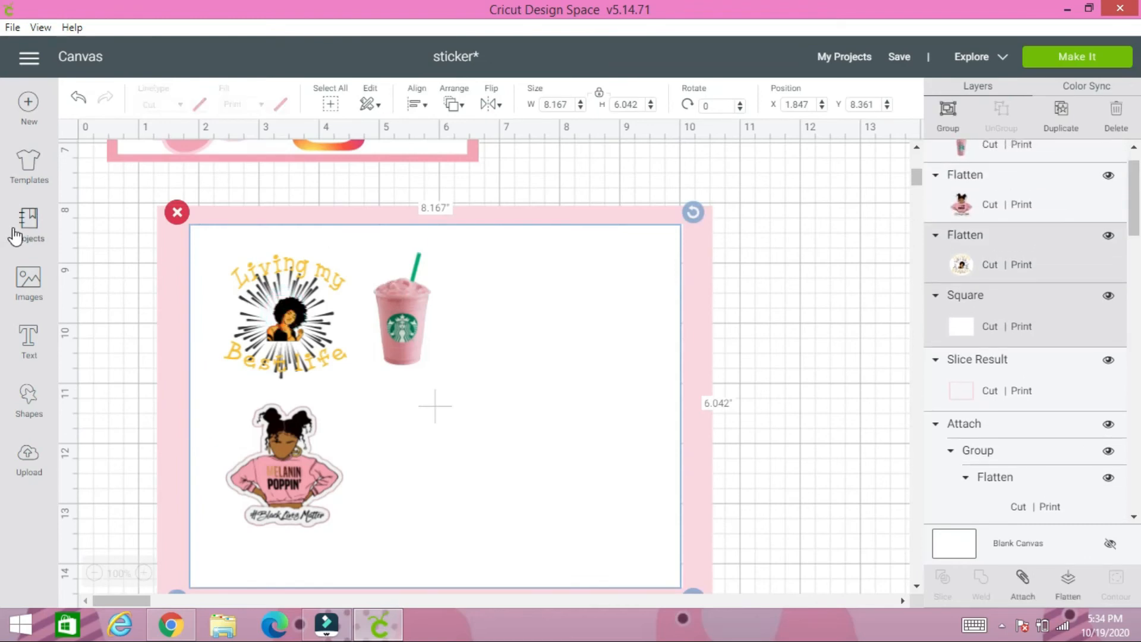
pyautogui.click(126, 252)
# Select the three stickers inside the frame and shift them together to about X 2.042, Y 8.667
pyautogui.click(273, 299)
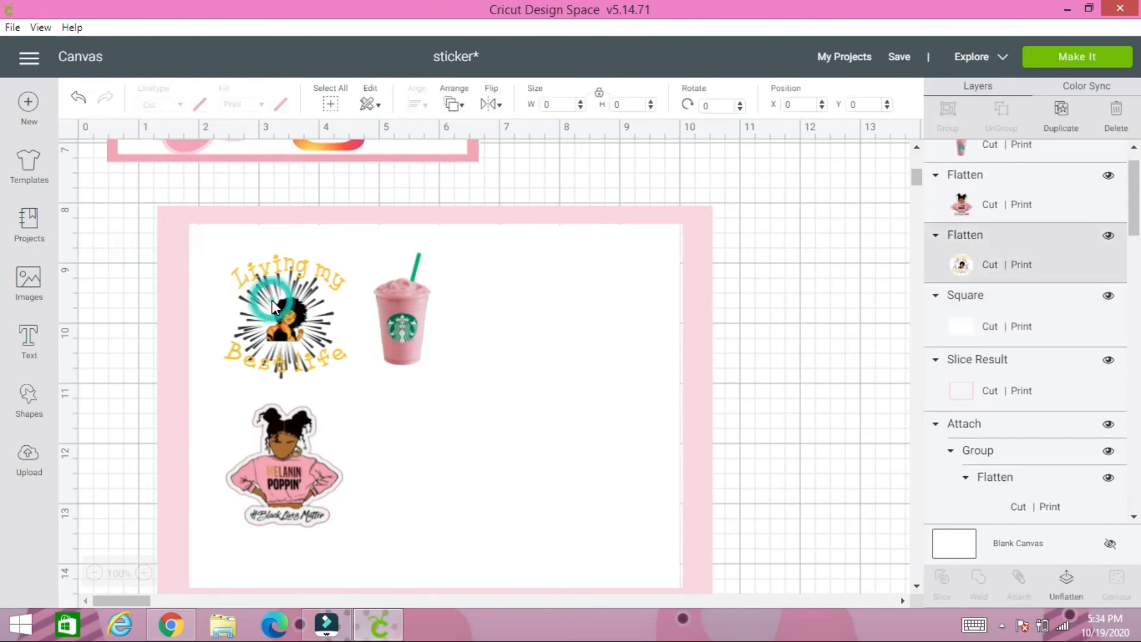
pyautogui.keyDown('shift'); pyautogui.click(410, 326); pyautogui.keyUp('shift')
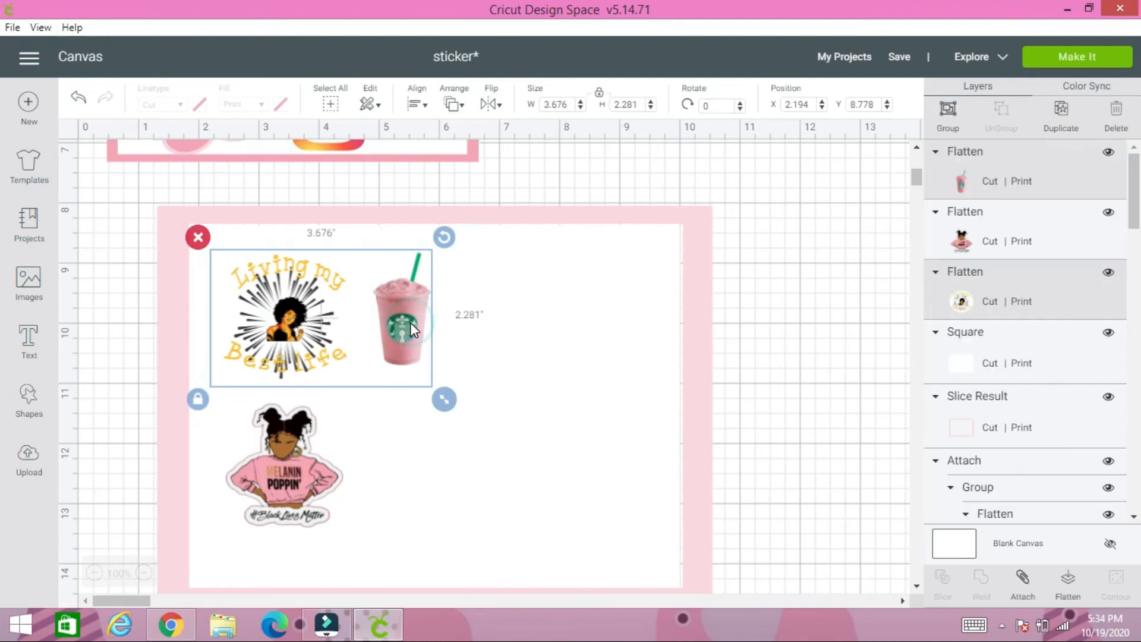
pyautogui.keyDown('shift'); pyautogui.click(315, 439); pyautogui.keyUp('shift')
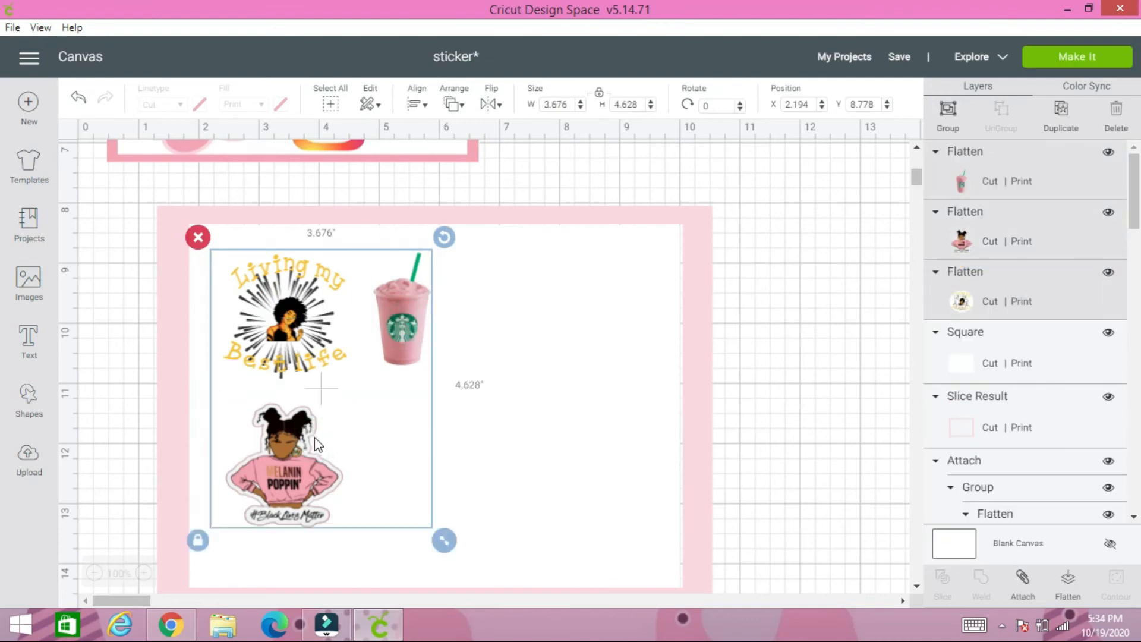
pyautogui.moveTo(314, 443); pyautogui.dragTo(281, 419)
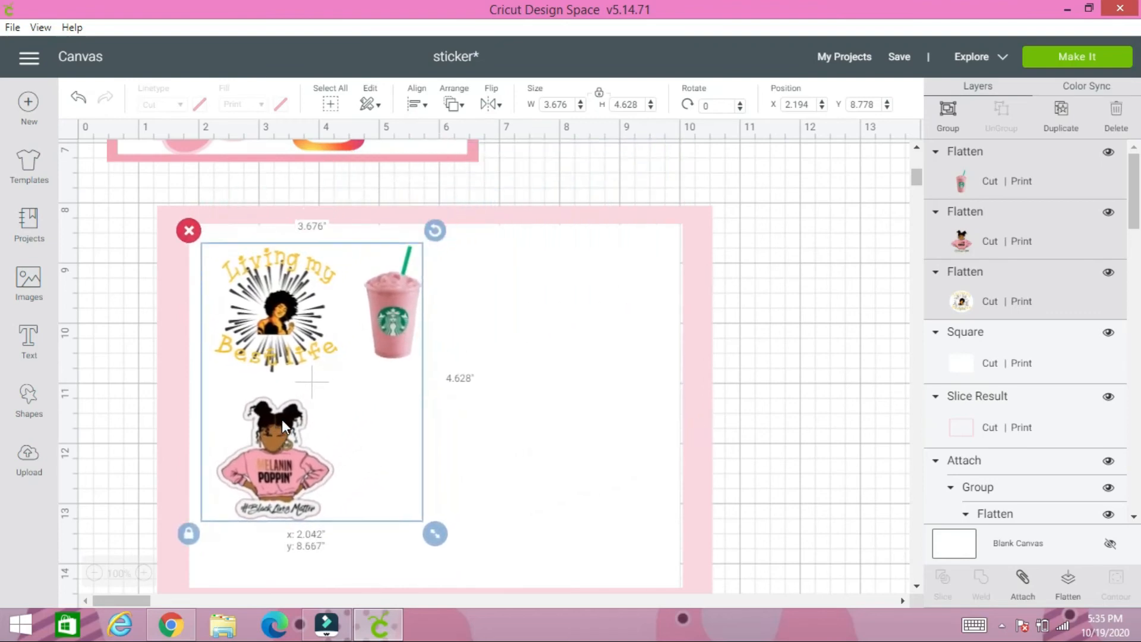
pyautogui.click(465, 391)
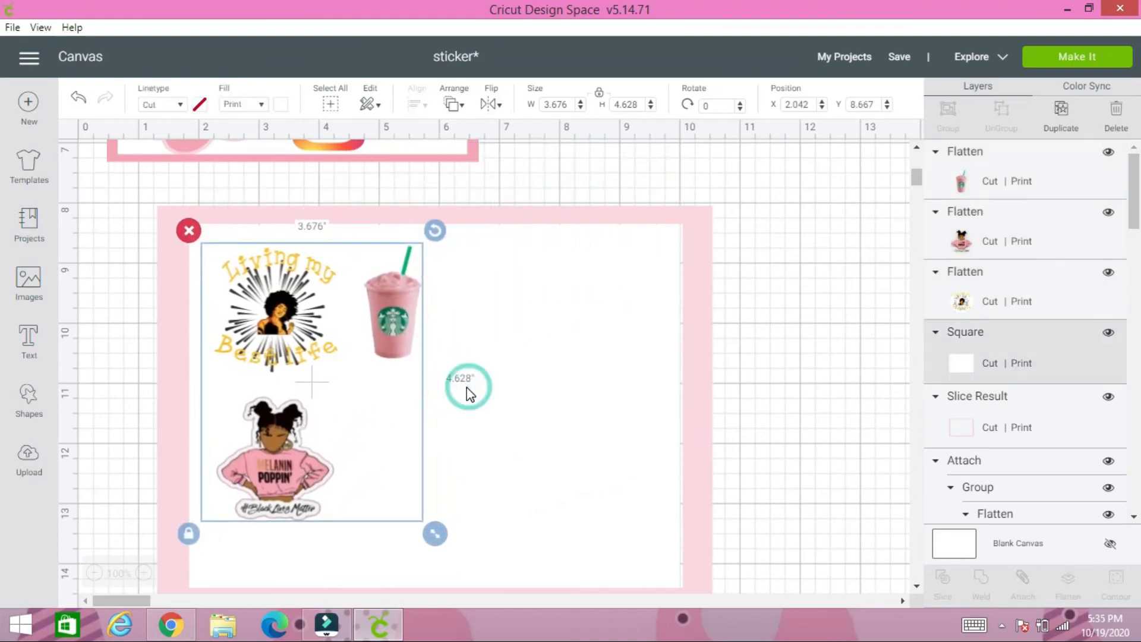
pyautogui.click(834, 363)
# Proceed to the mat preview and check the prepared mats, especially the finished sticker sheet on the first mat
pyautogui.scroll(7, 479, 381)
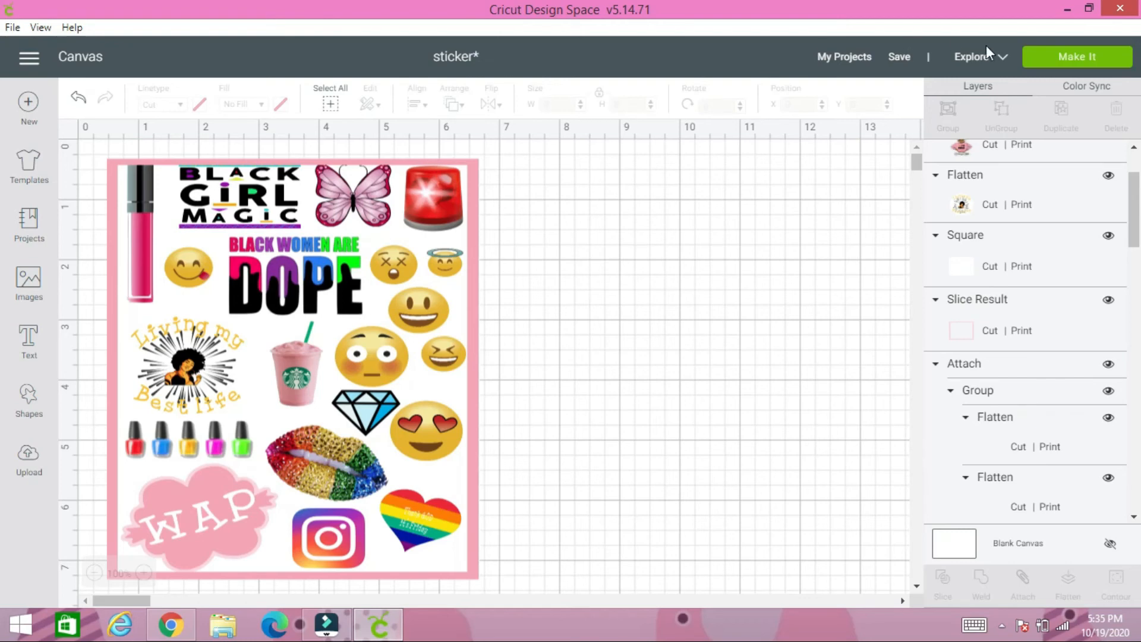
pyautogui.click(1095, 60)
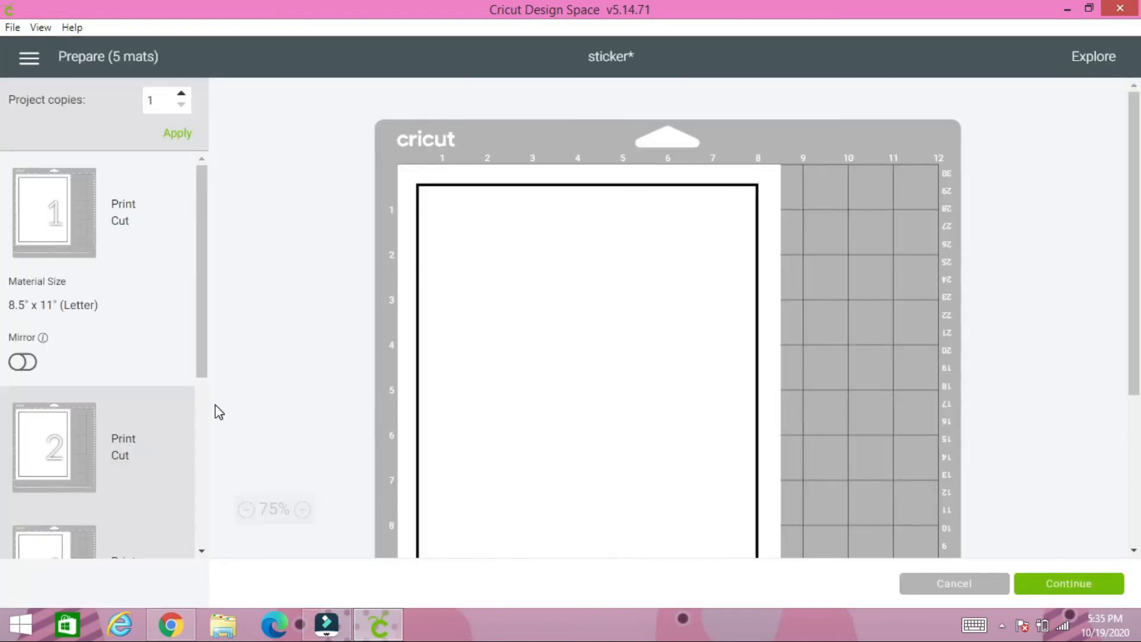
pyautogui.scroll(-4, 104, 413)
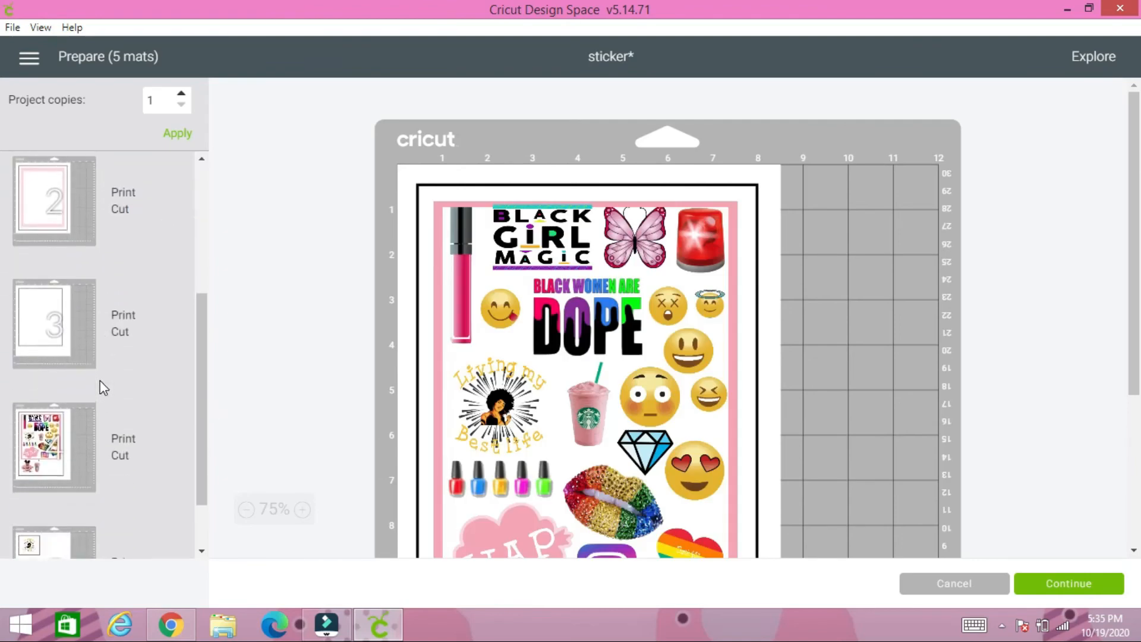
pyautogui.scroll(3, 100, 386)
pyautogui.scroll(1, 101, 381)
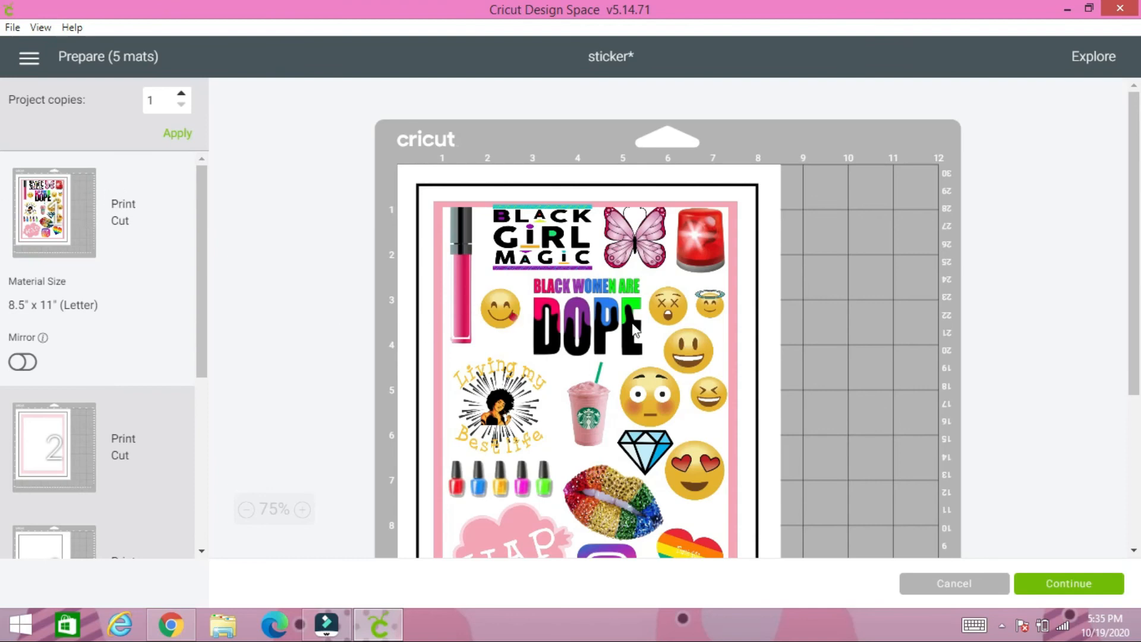
pyautogui.scroll(-2, 649, 339)
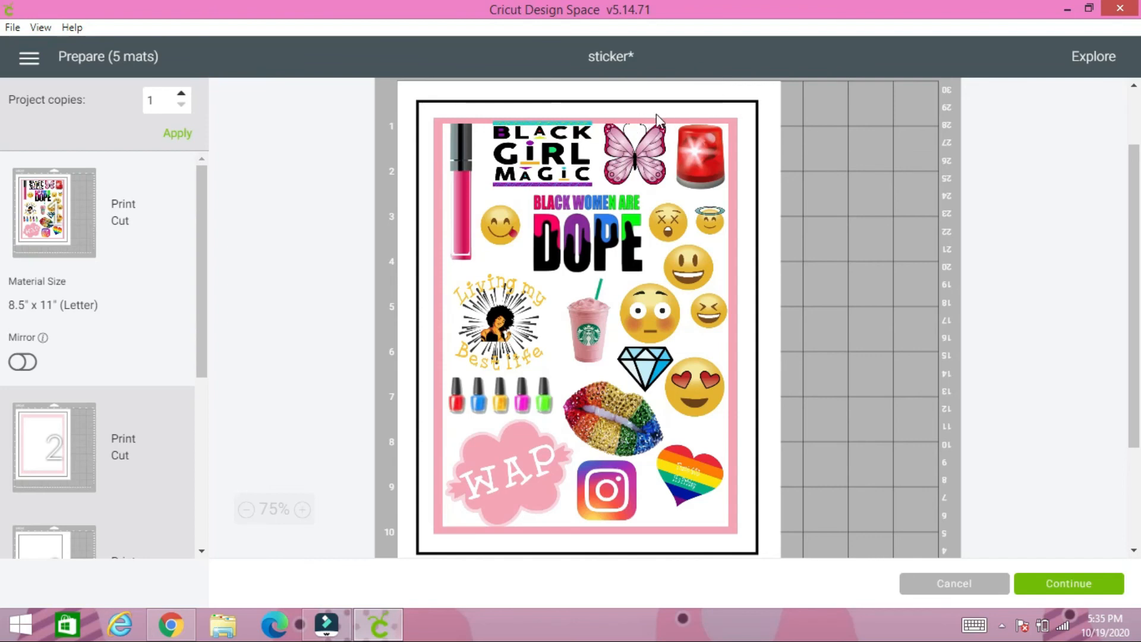
# Continue to the make stage, open the print setup for the first mat and enable Use System Dialog
pyautogui.click(1099, 588)
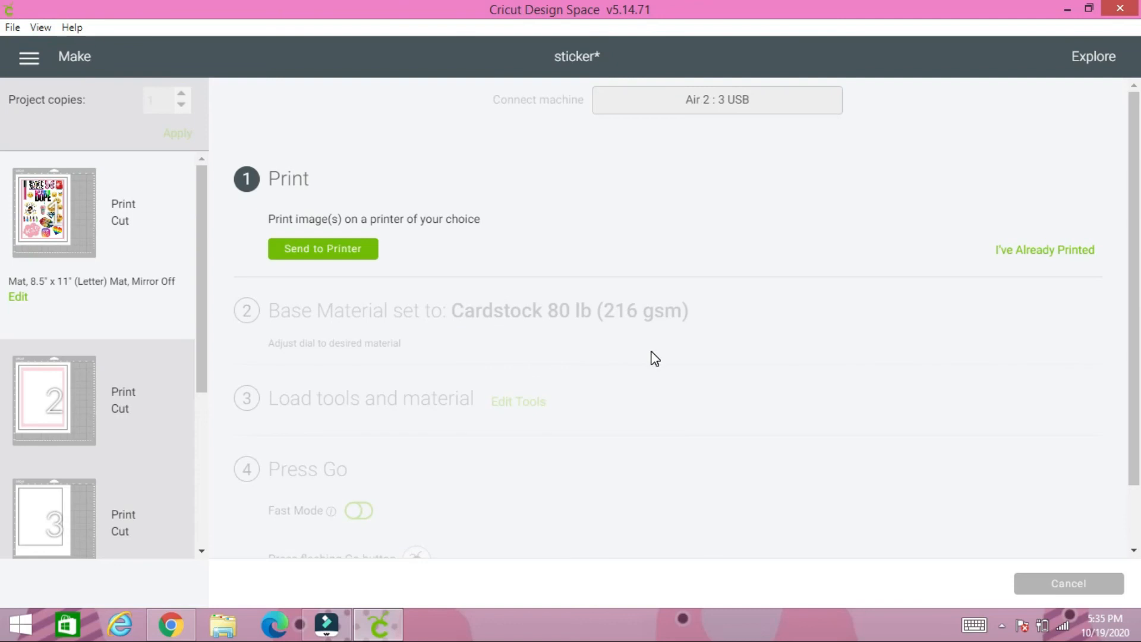
pyautogui.click(362, 258)
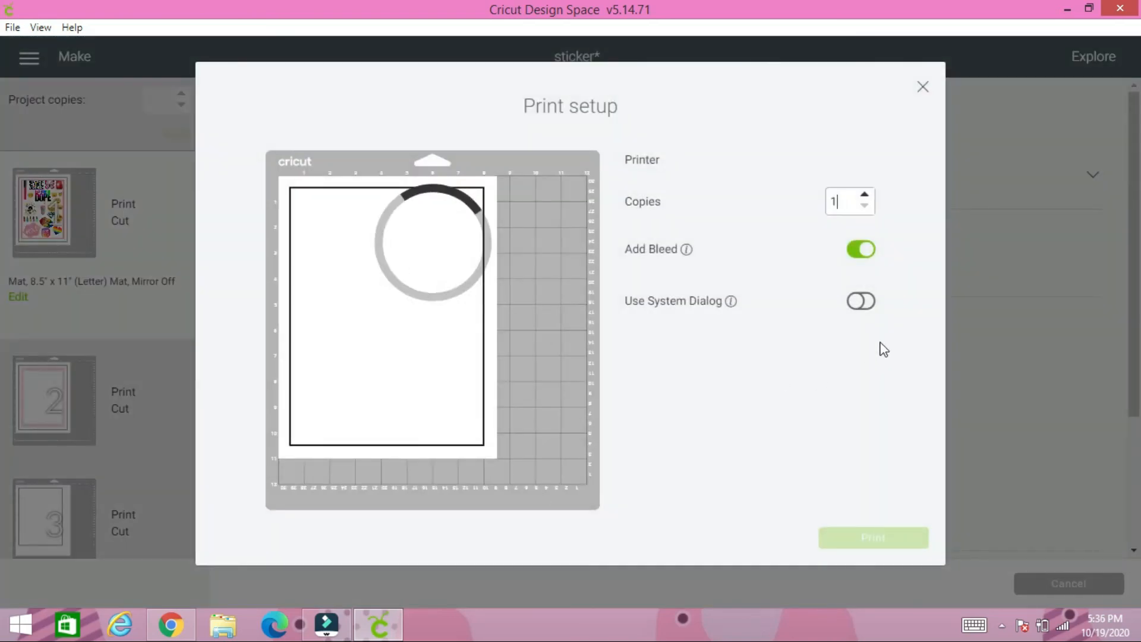
pyautogui.click(862, 303)
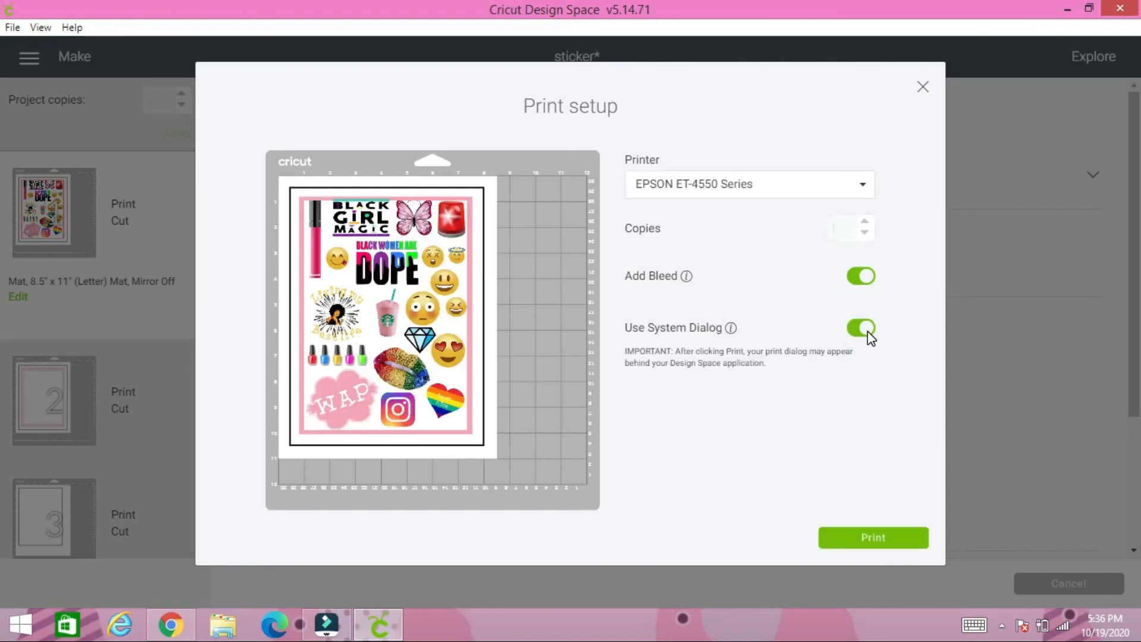